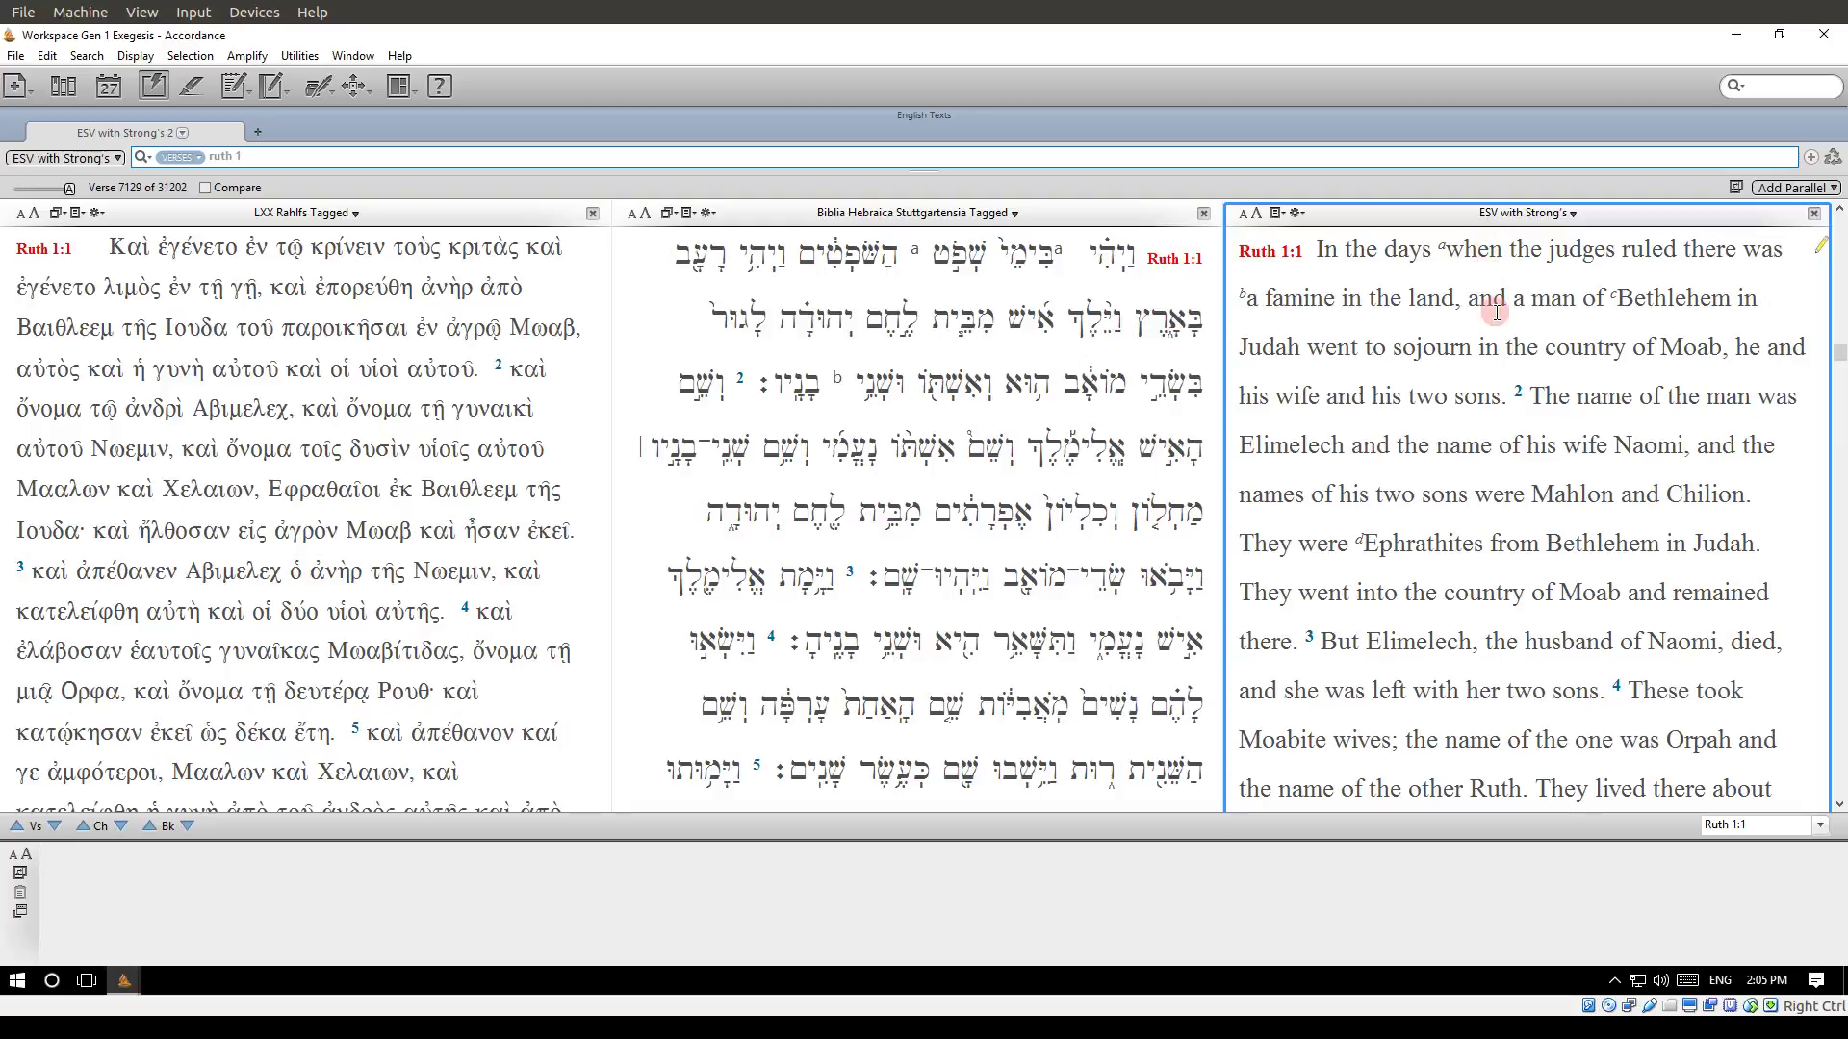
Step: Research the word "Judah" from Ruth 1:1 of the ESV in the [Graphics Tools] group
left_click(1490, 301)
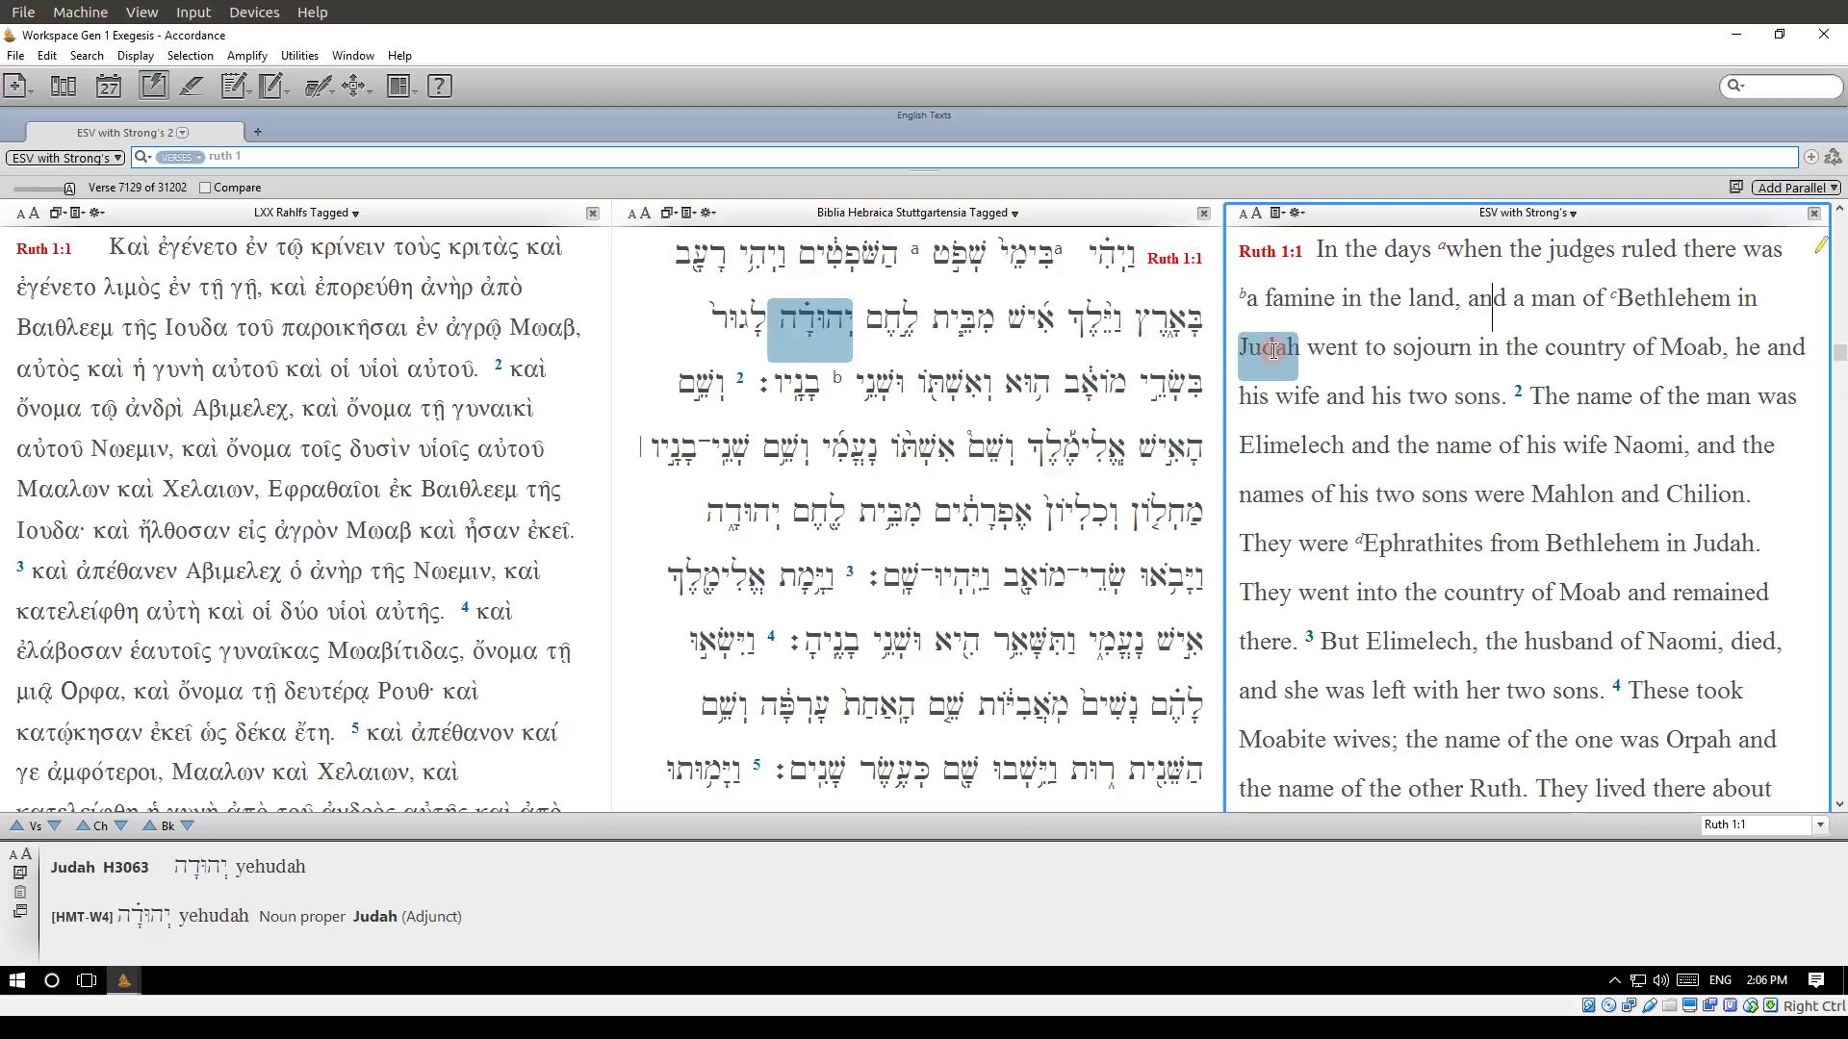
right_click(1273, 351)
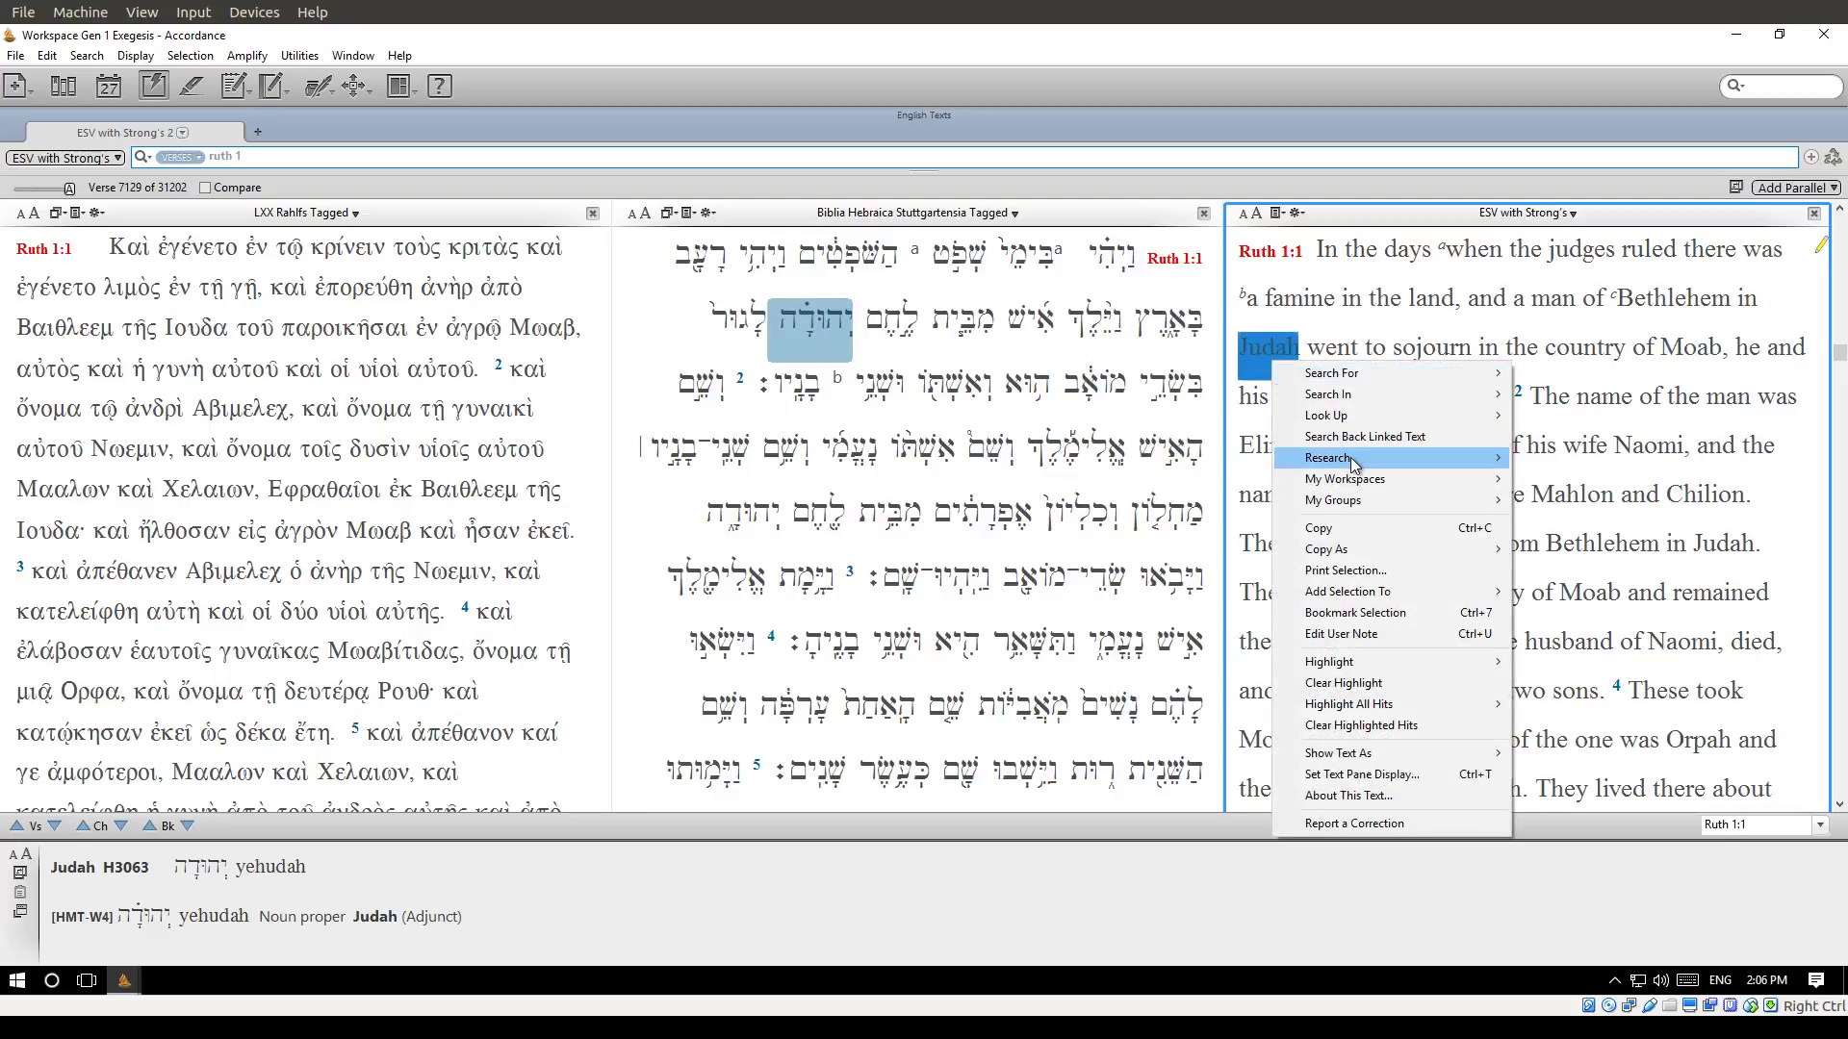
mouse_move(1350, 459)
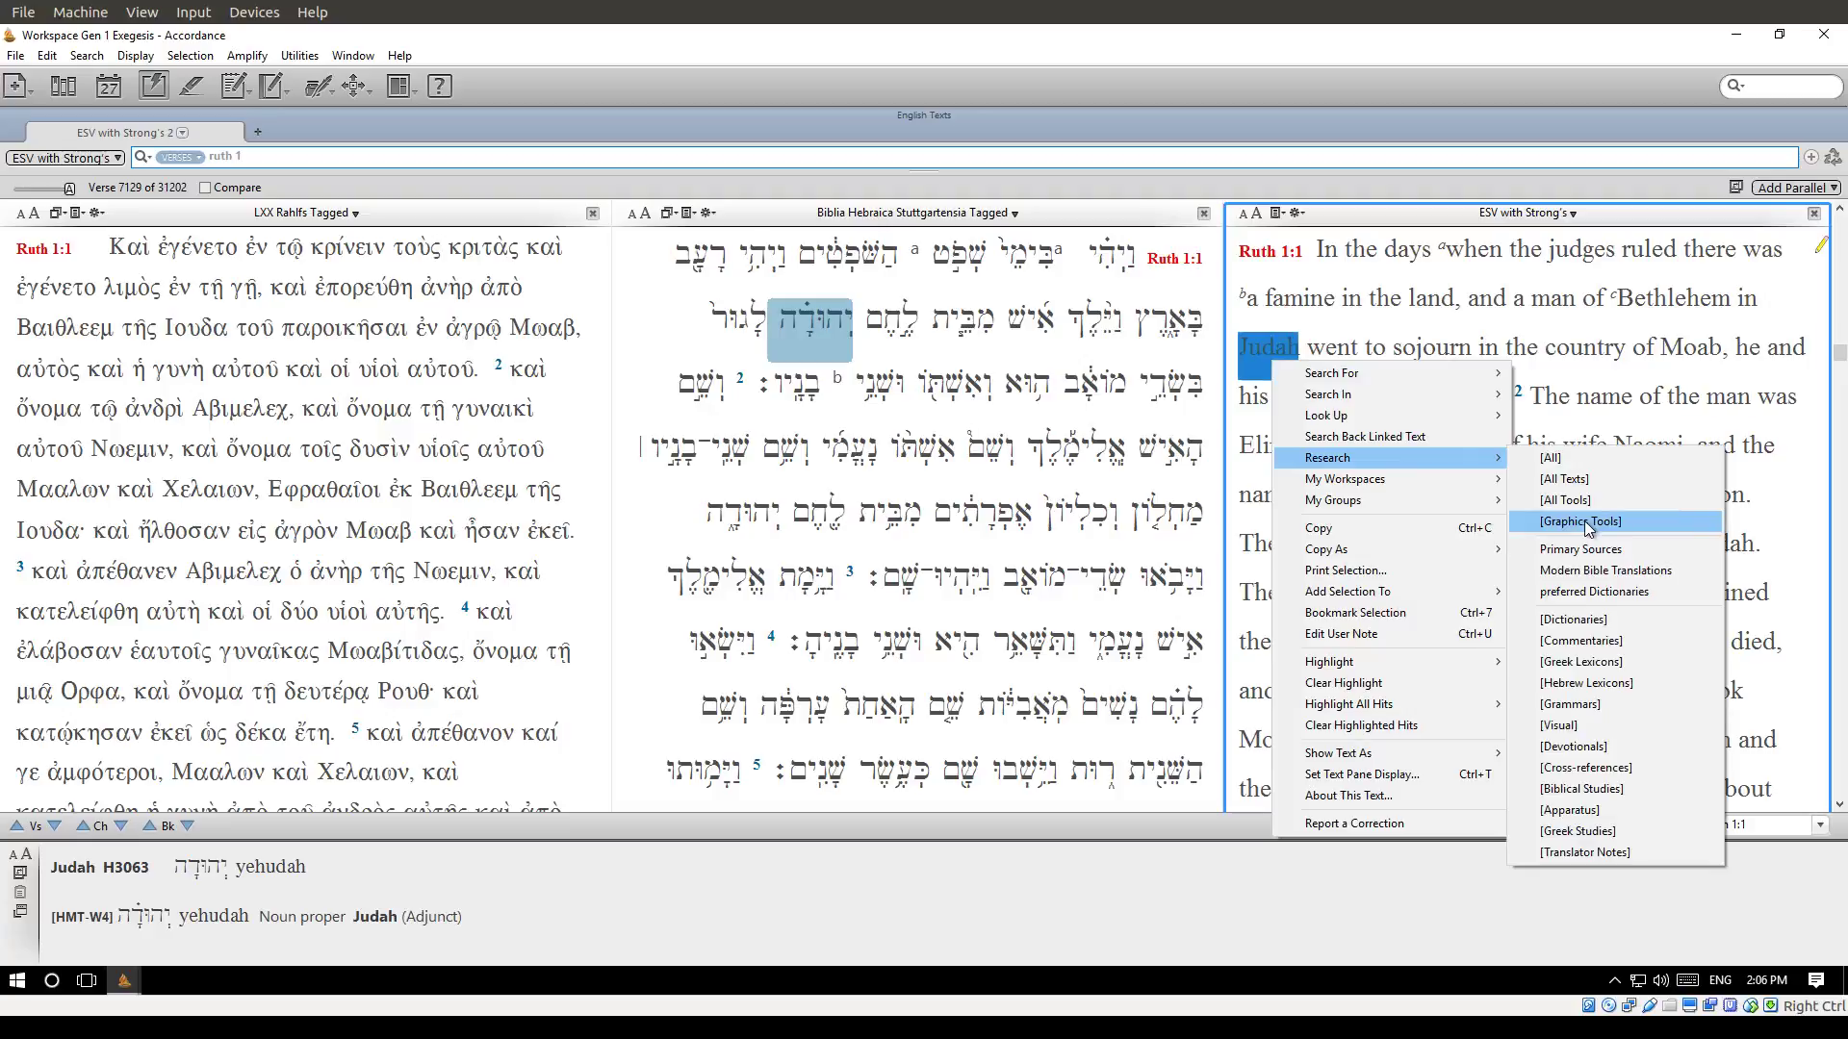
left_click(1583, 525)
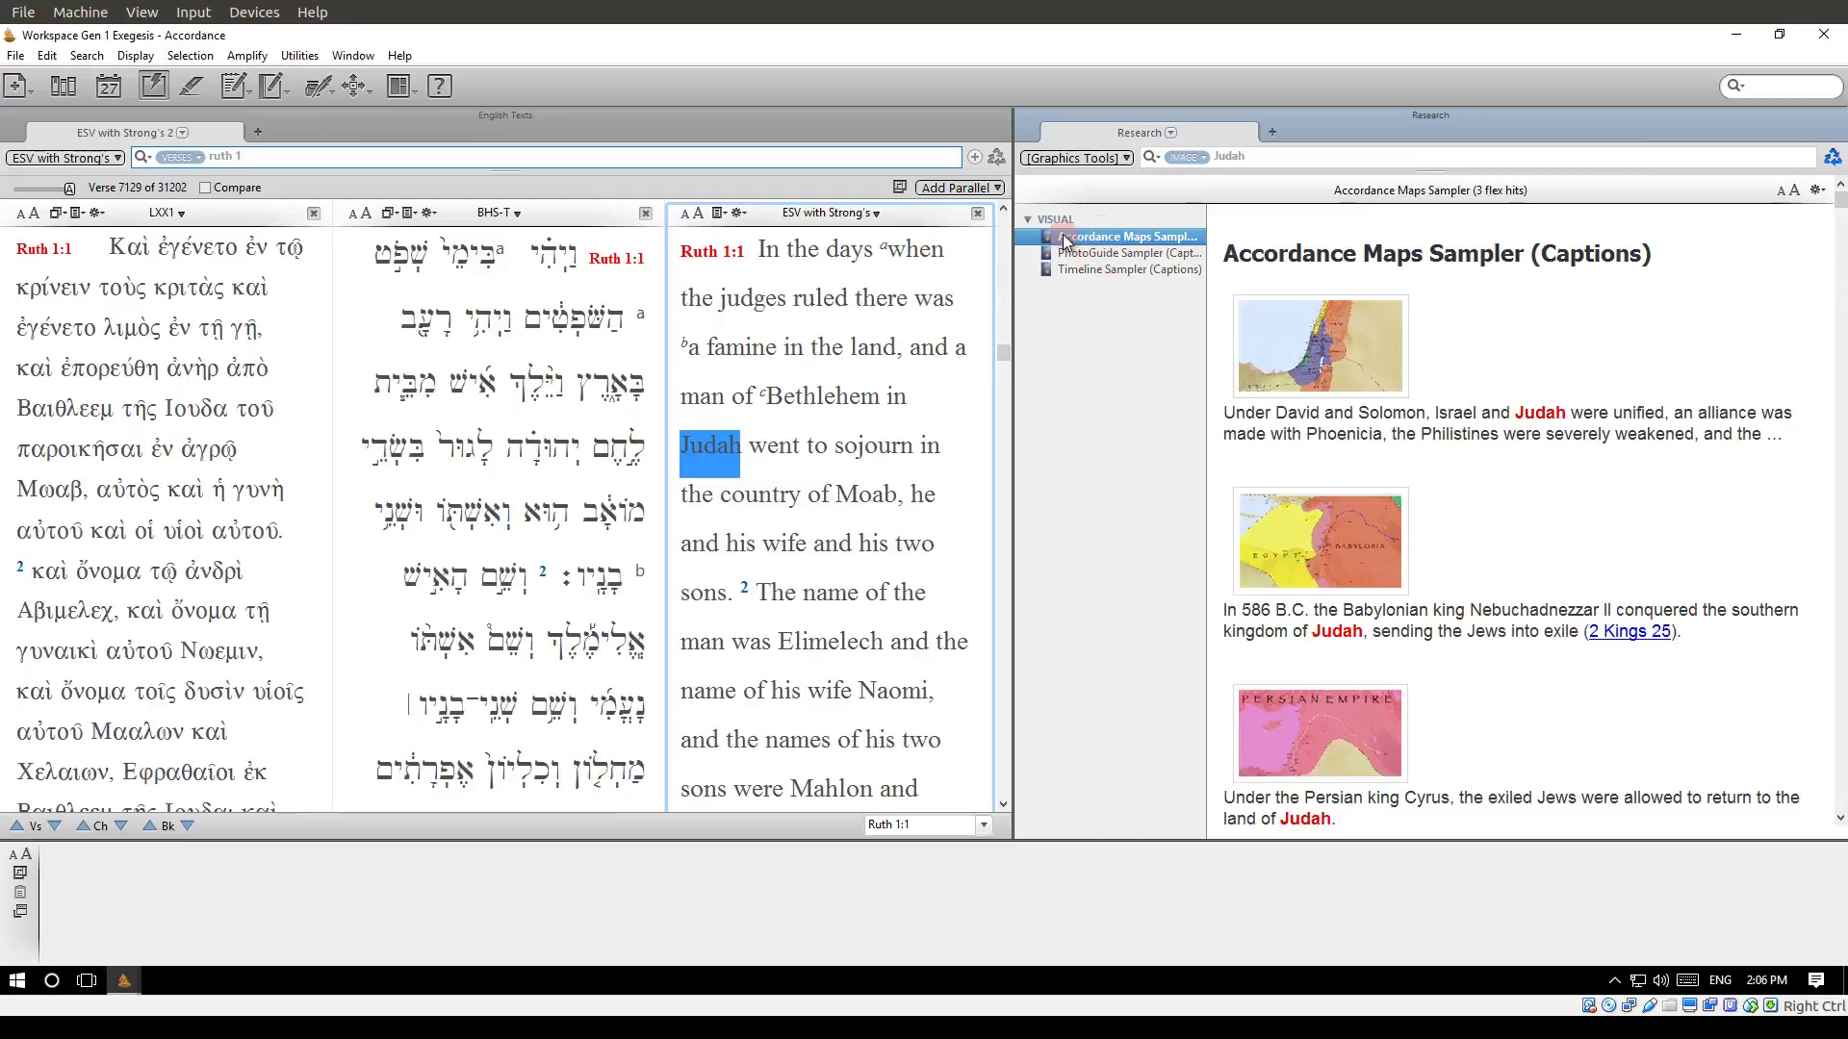
Step: Browse the PhotoGuide Sampler and Timeline Sampler hits for Judah, adjusting the width of the results list
left_click_drag(1207, 241, 1328, 252)
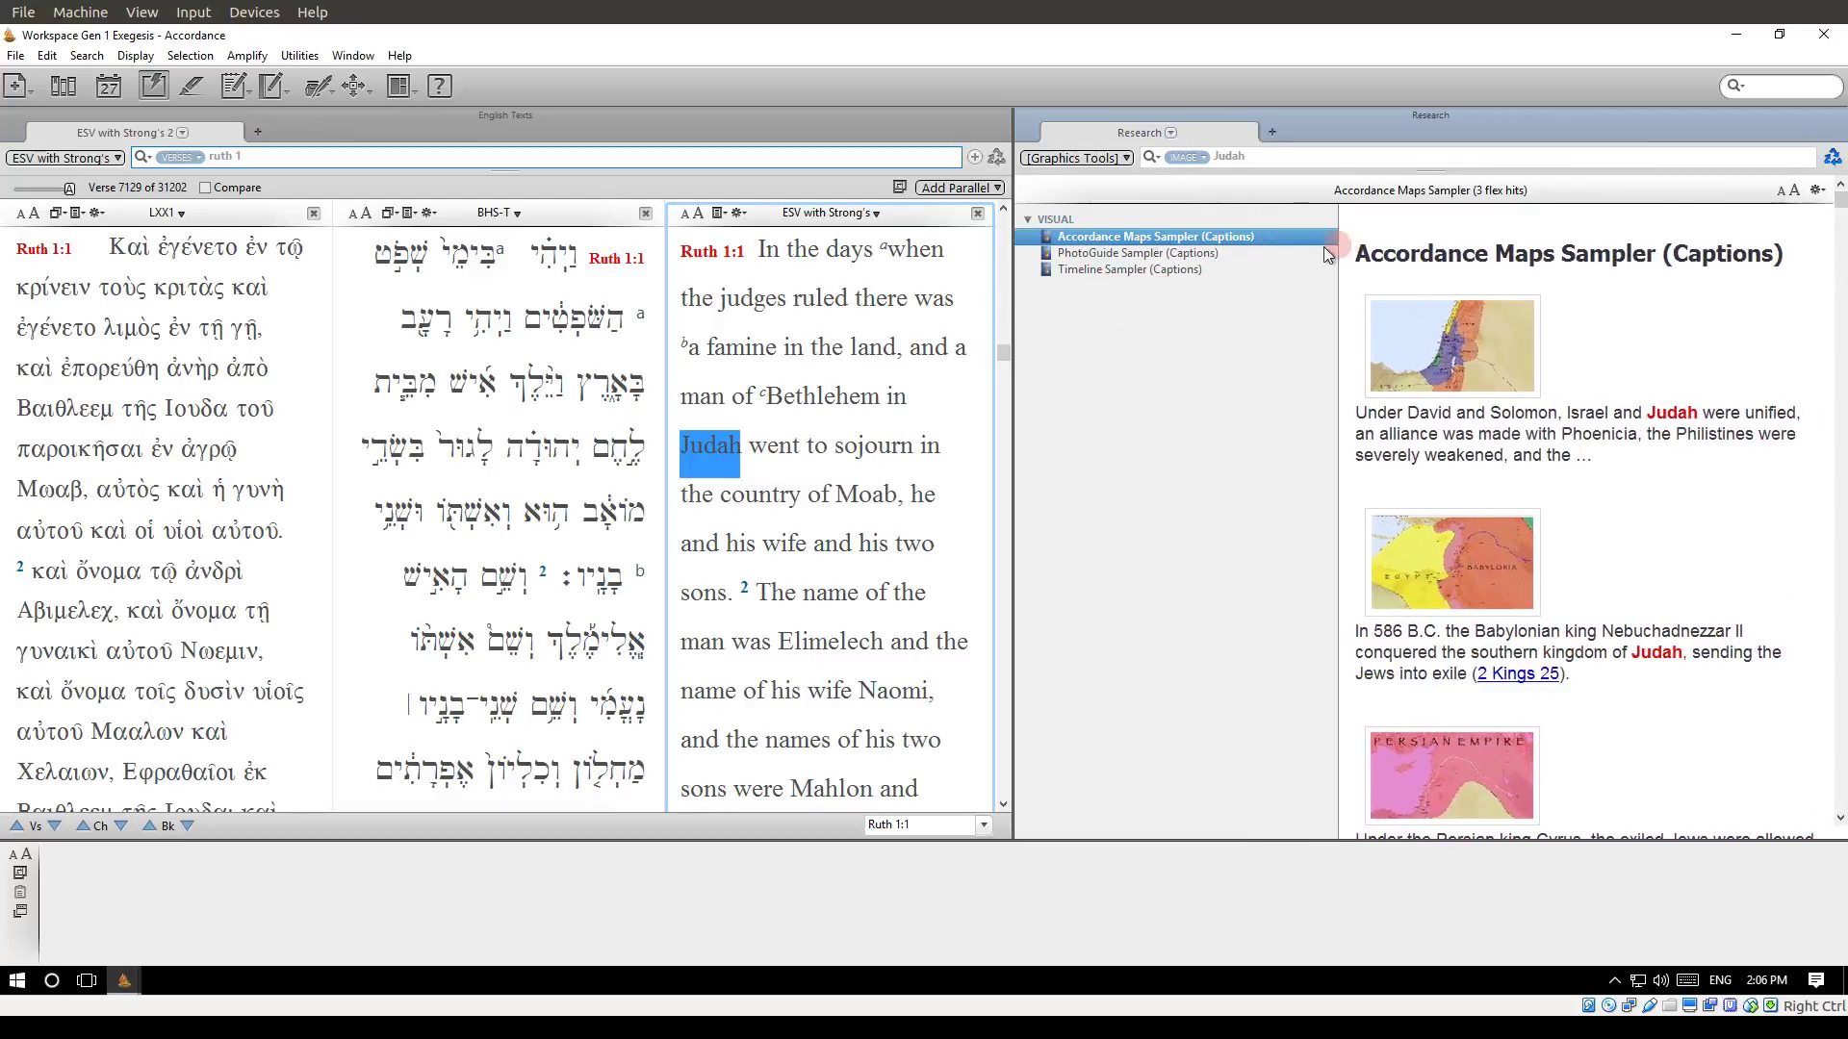
left_click(1148, 255)
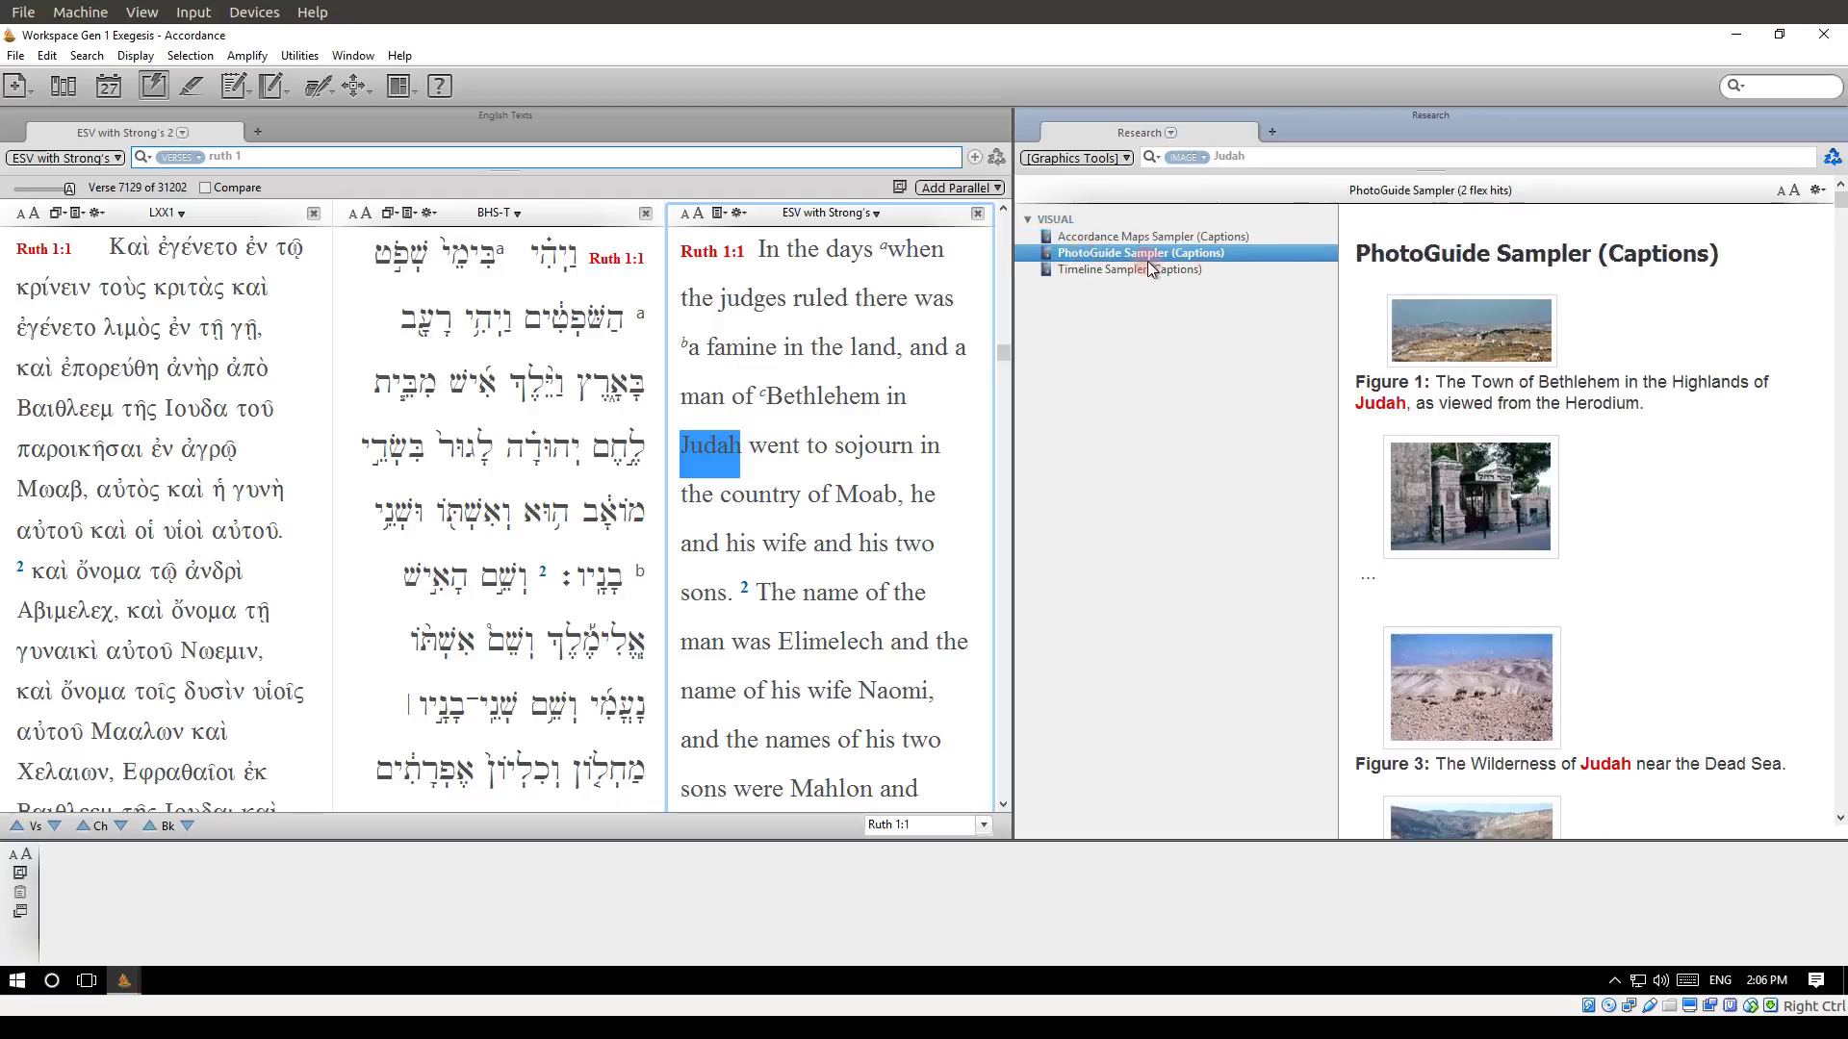
left_click(1128, 271)
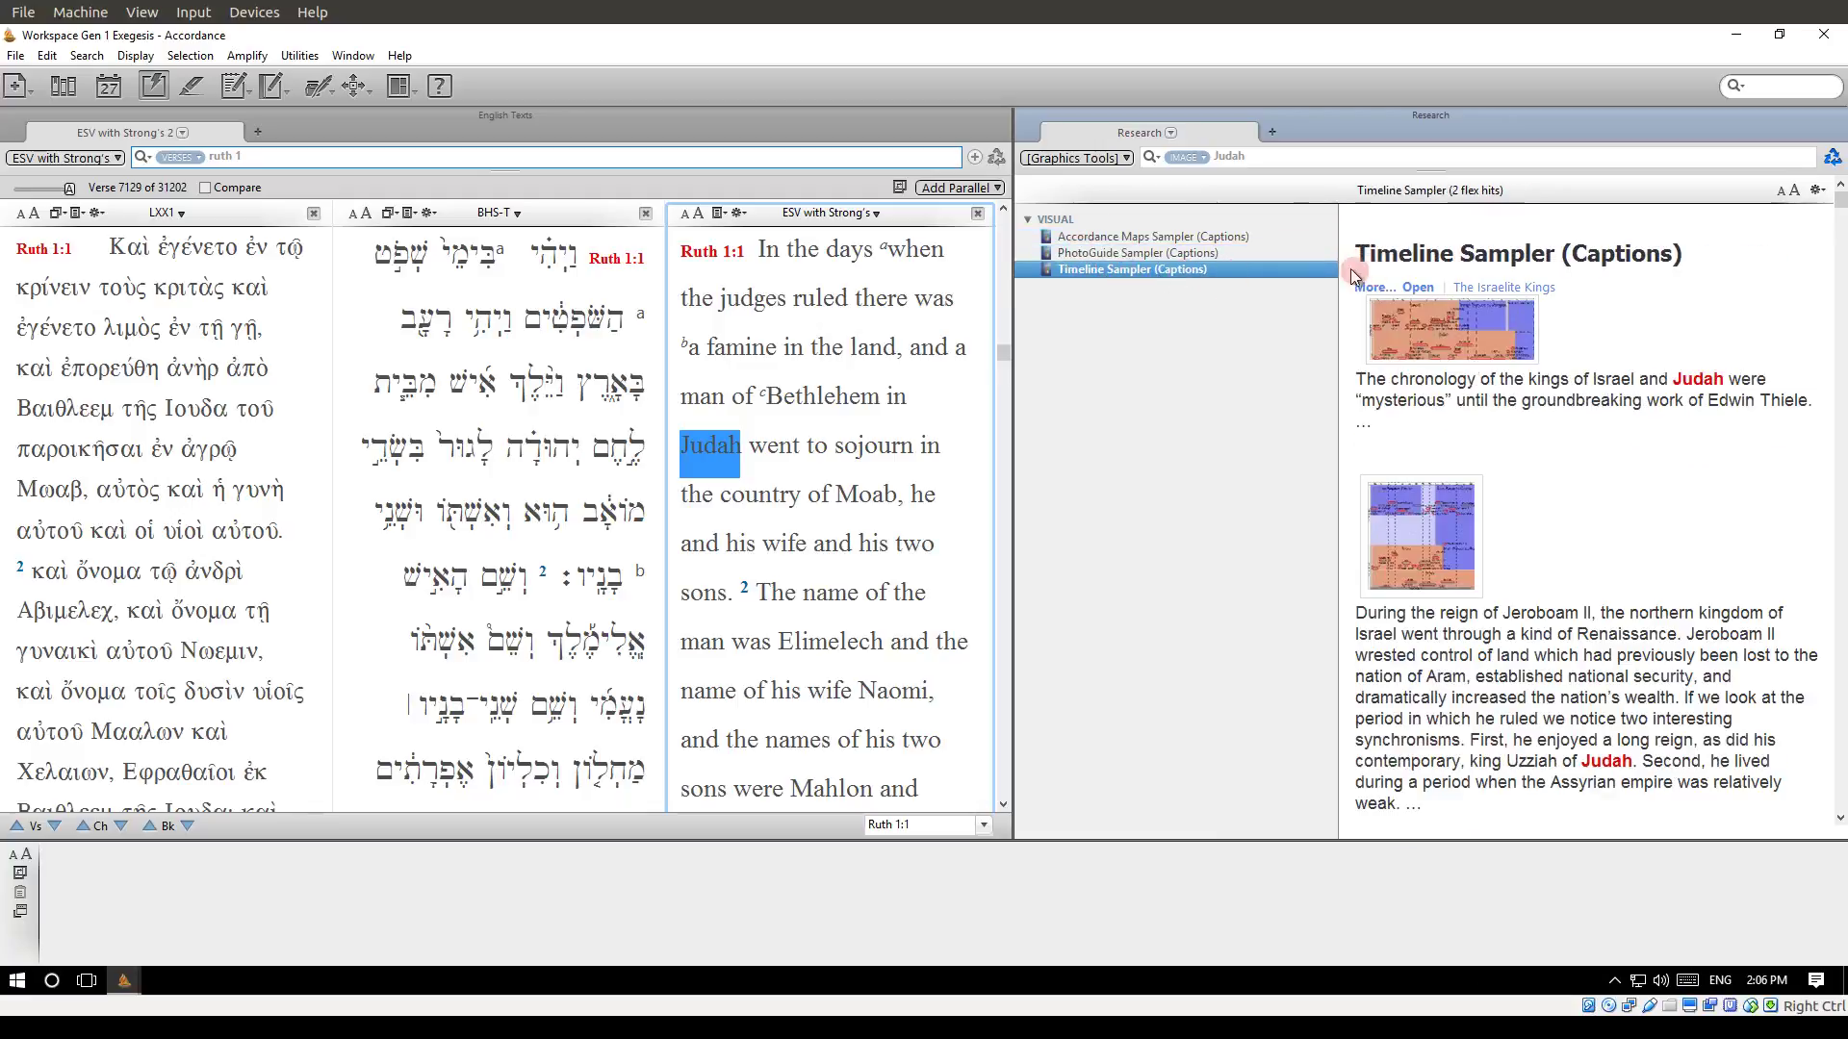
left_click_drag(1352, 276, 1232, 274)
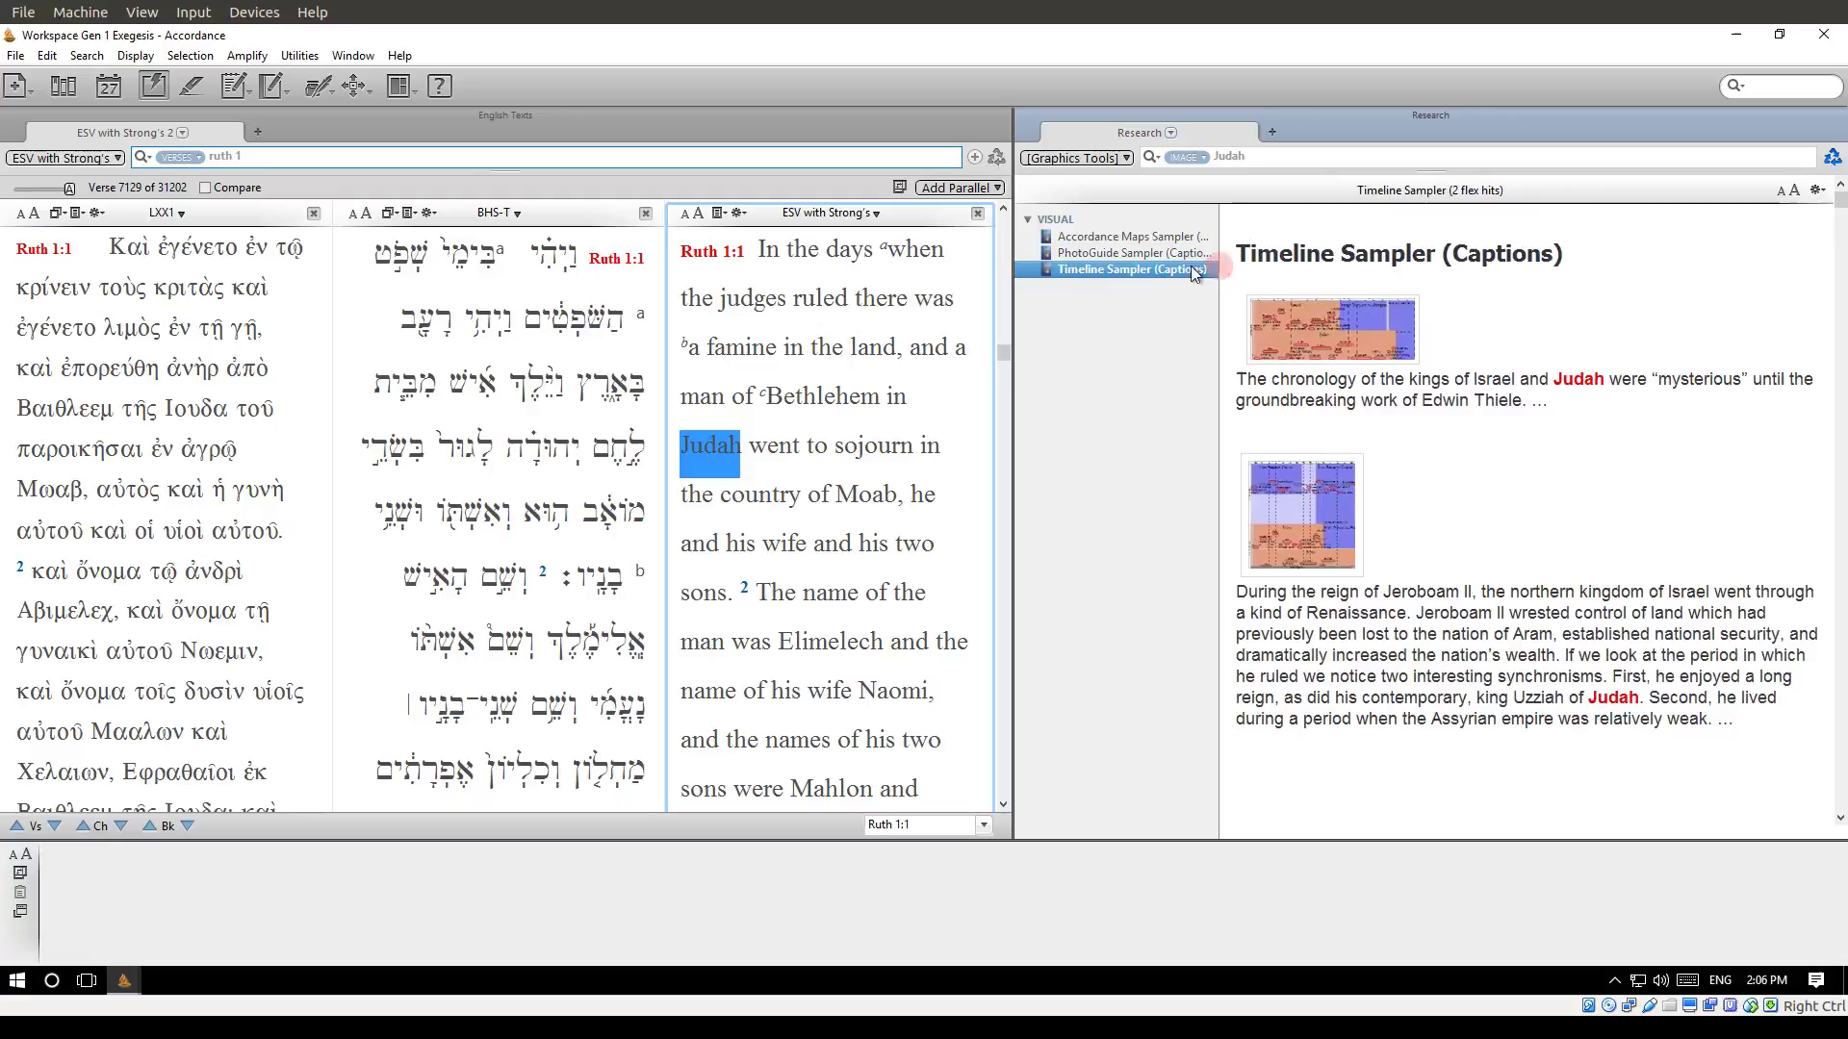
Step: View the first Accordance Maps Sampler map for Judah enlarged, and close the enlargement
left_click(1100, 240)
left_click(1353, 360)
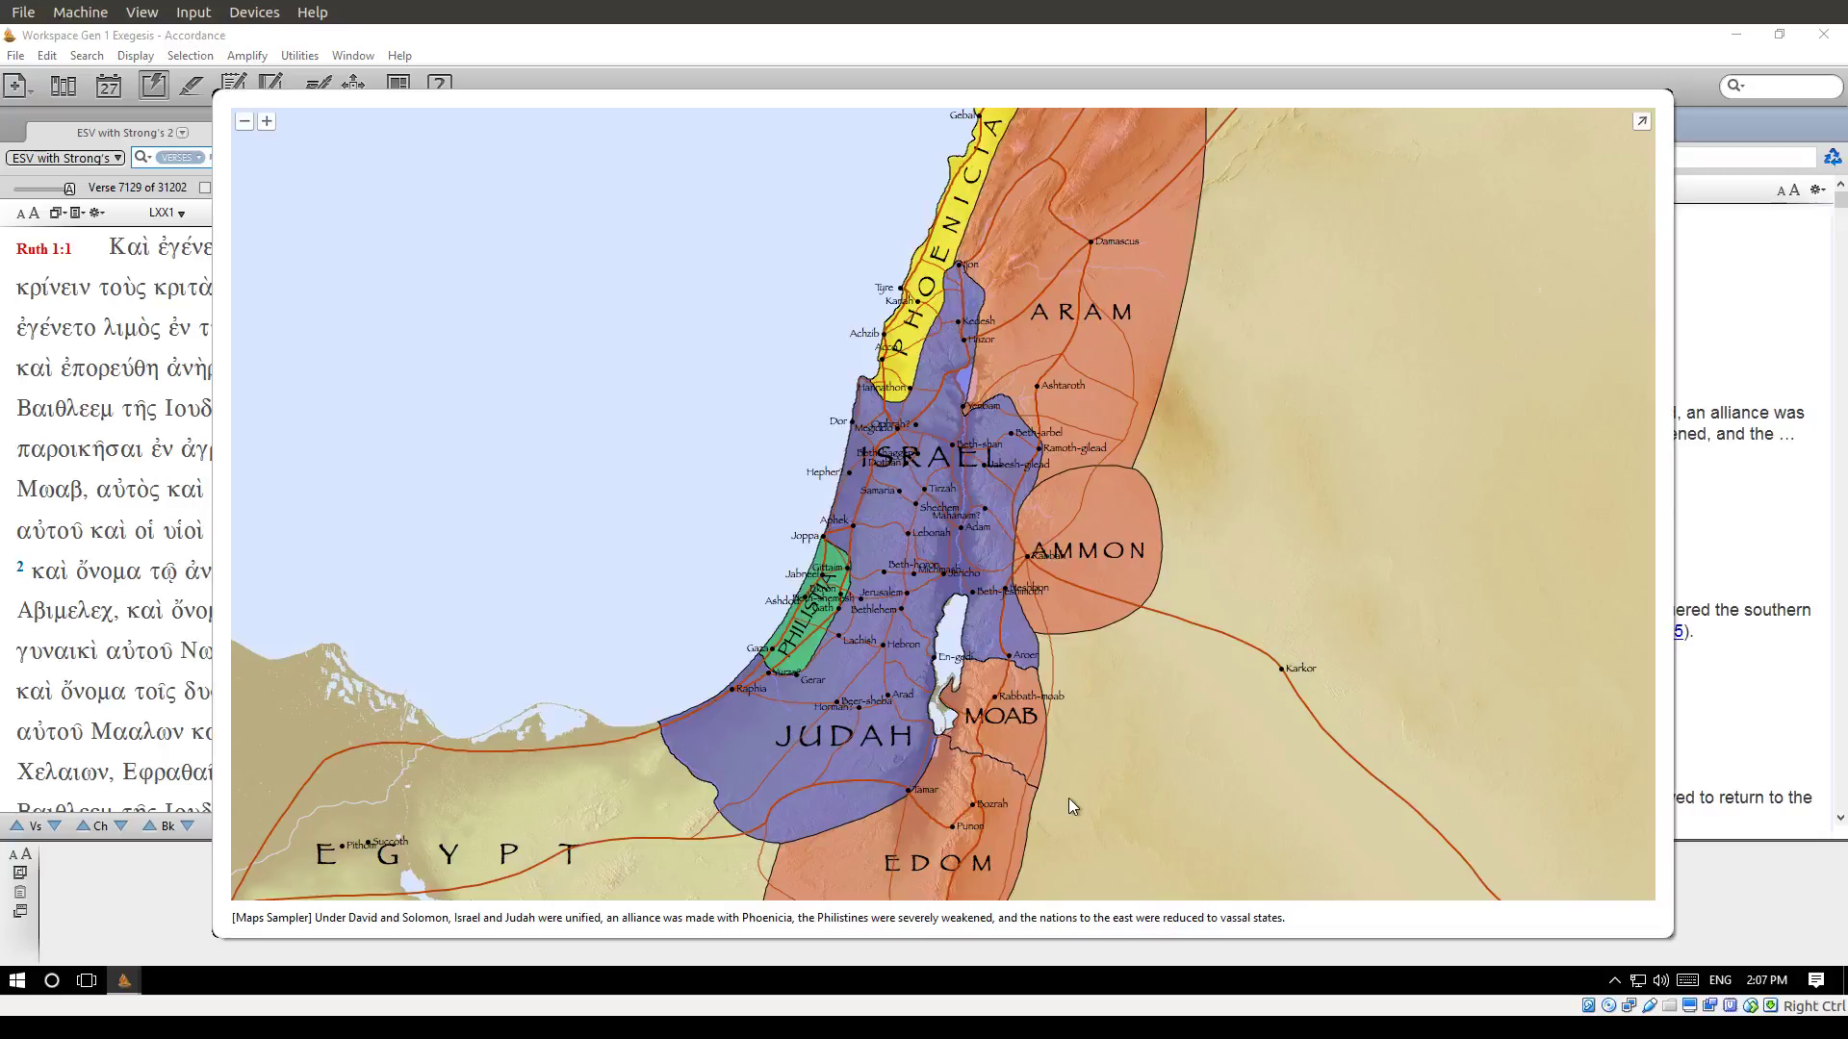
left_click(1718, 240)
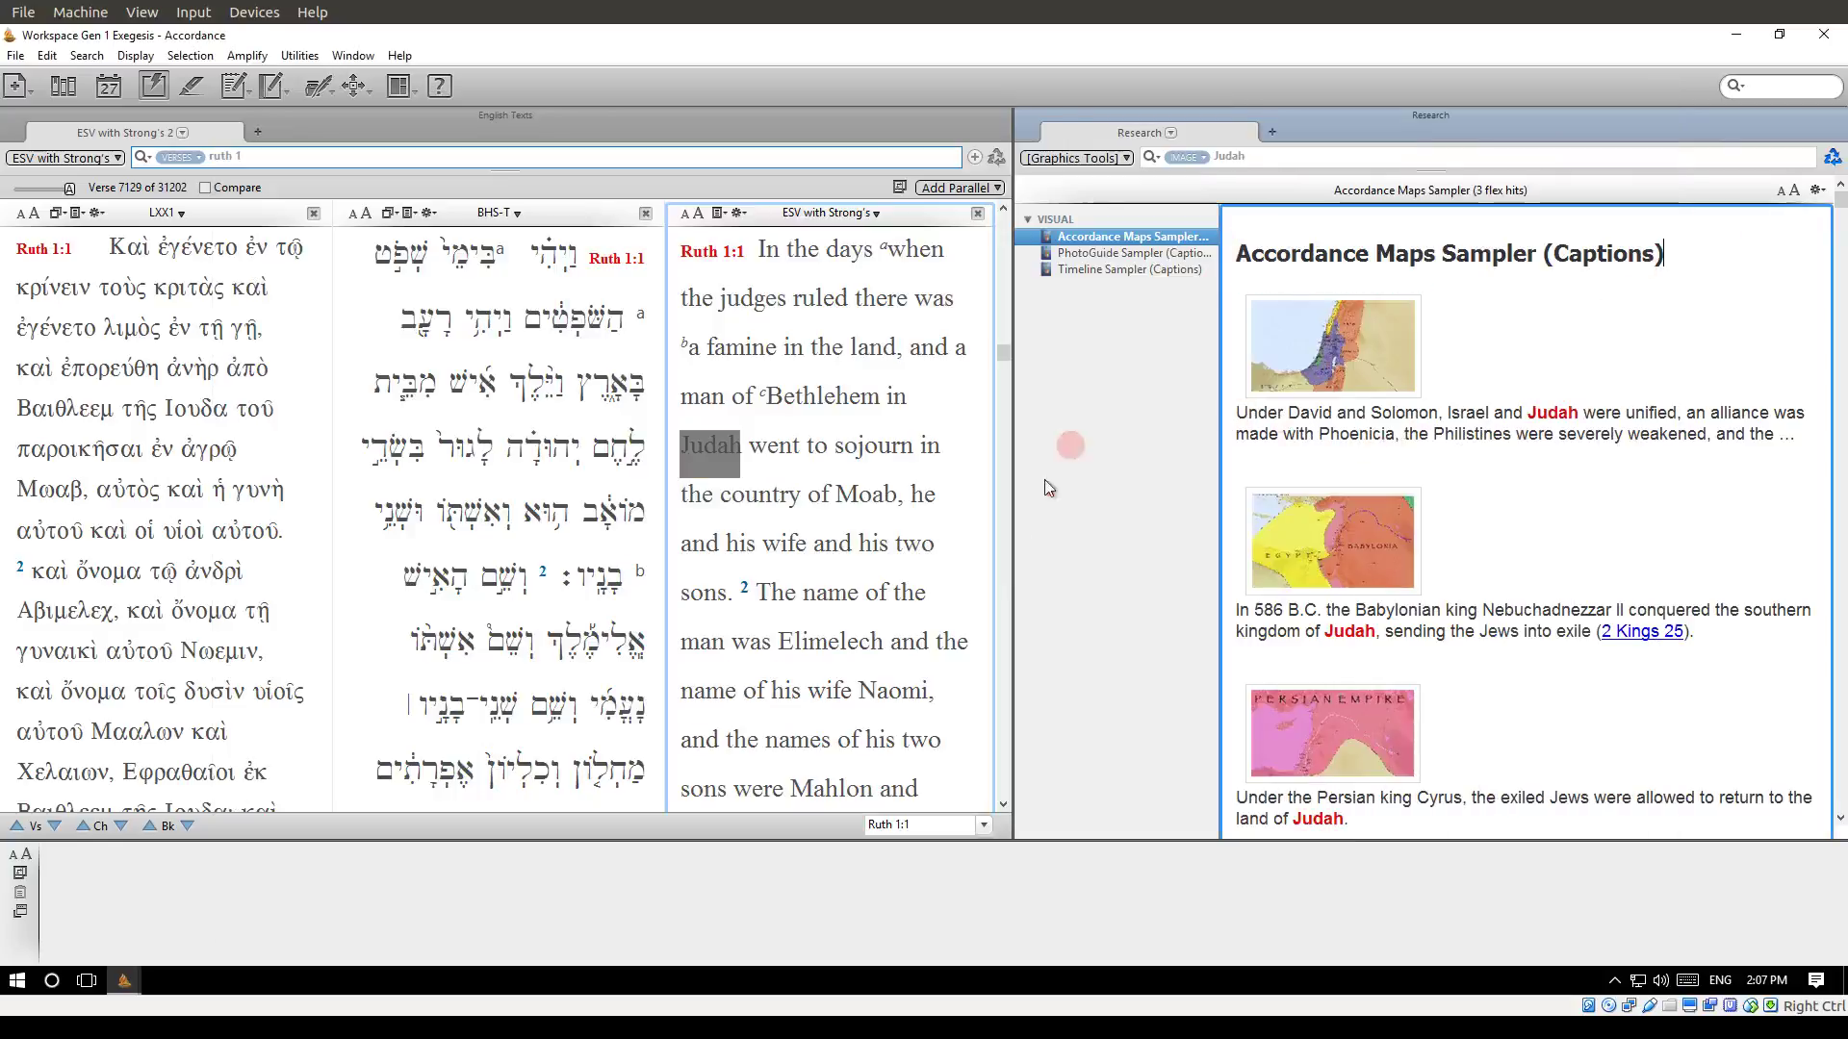
Step: Open the PhotoGuide Sampler at its Bethlehem Ephrathah entry and view the Figure 1 photo of Bethlehem enlarged
left_click(1131, 253)
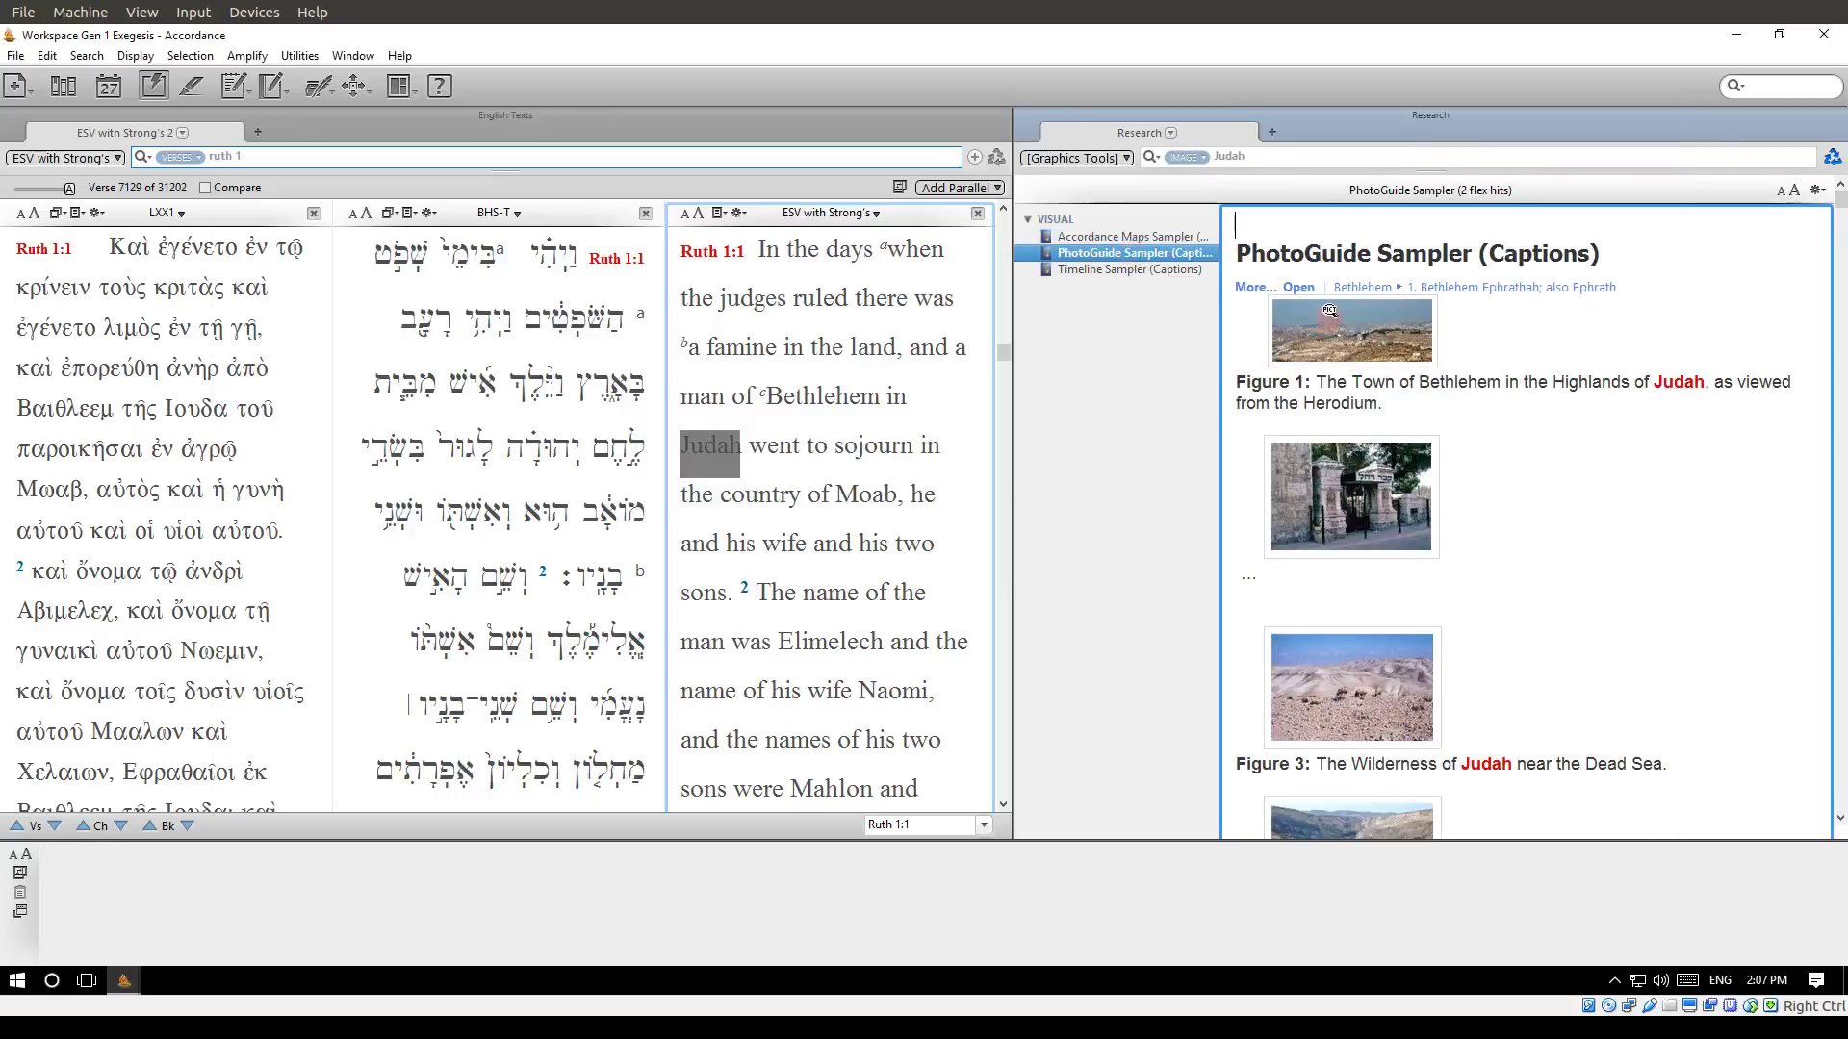
left_click(1311, 291)
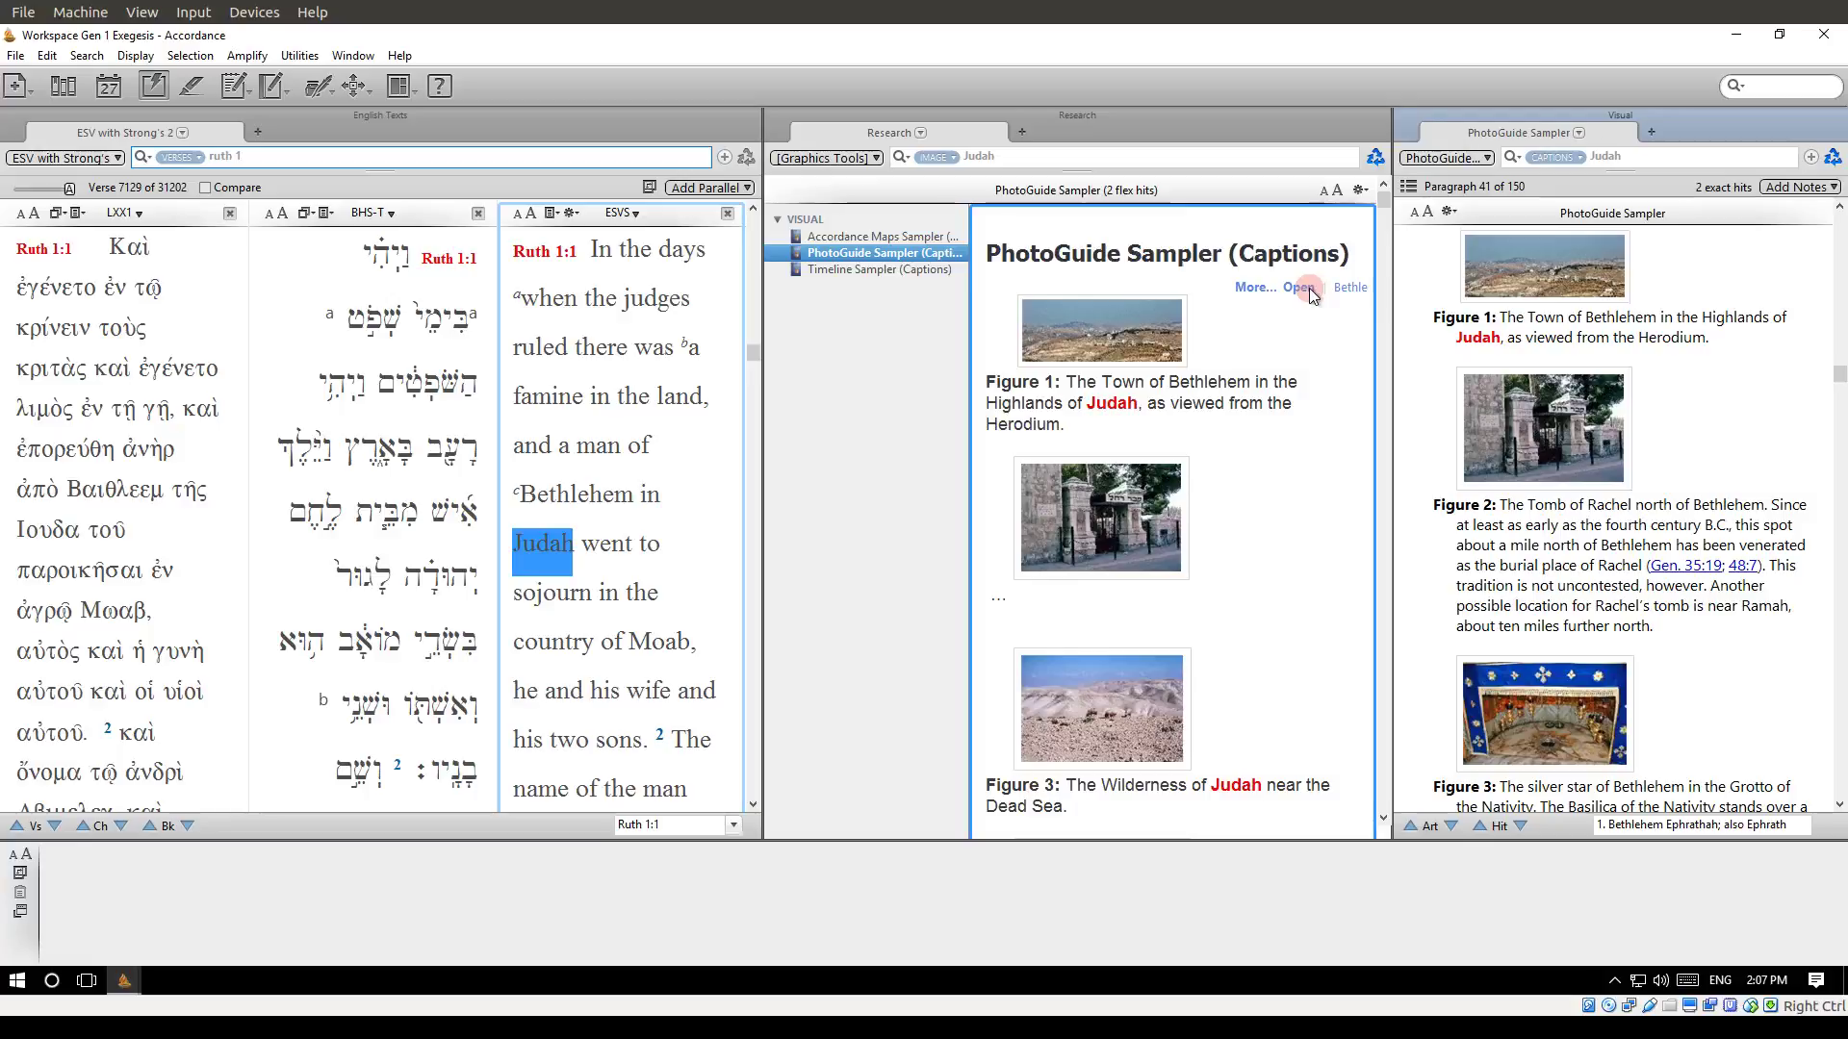
left_click(1563, 286)
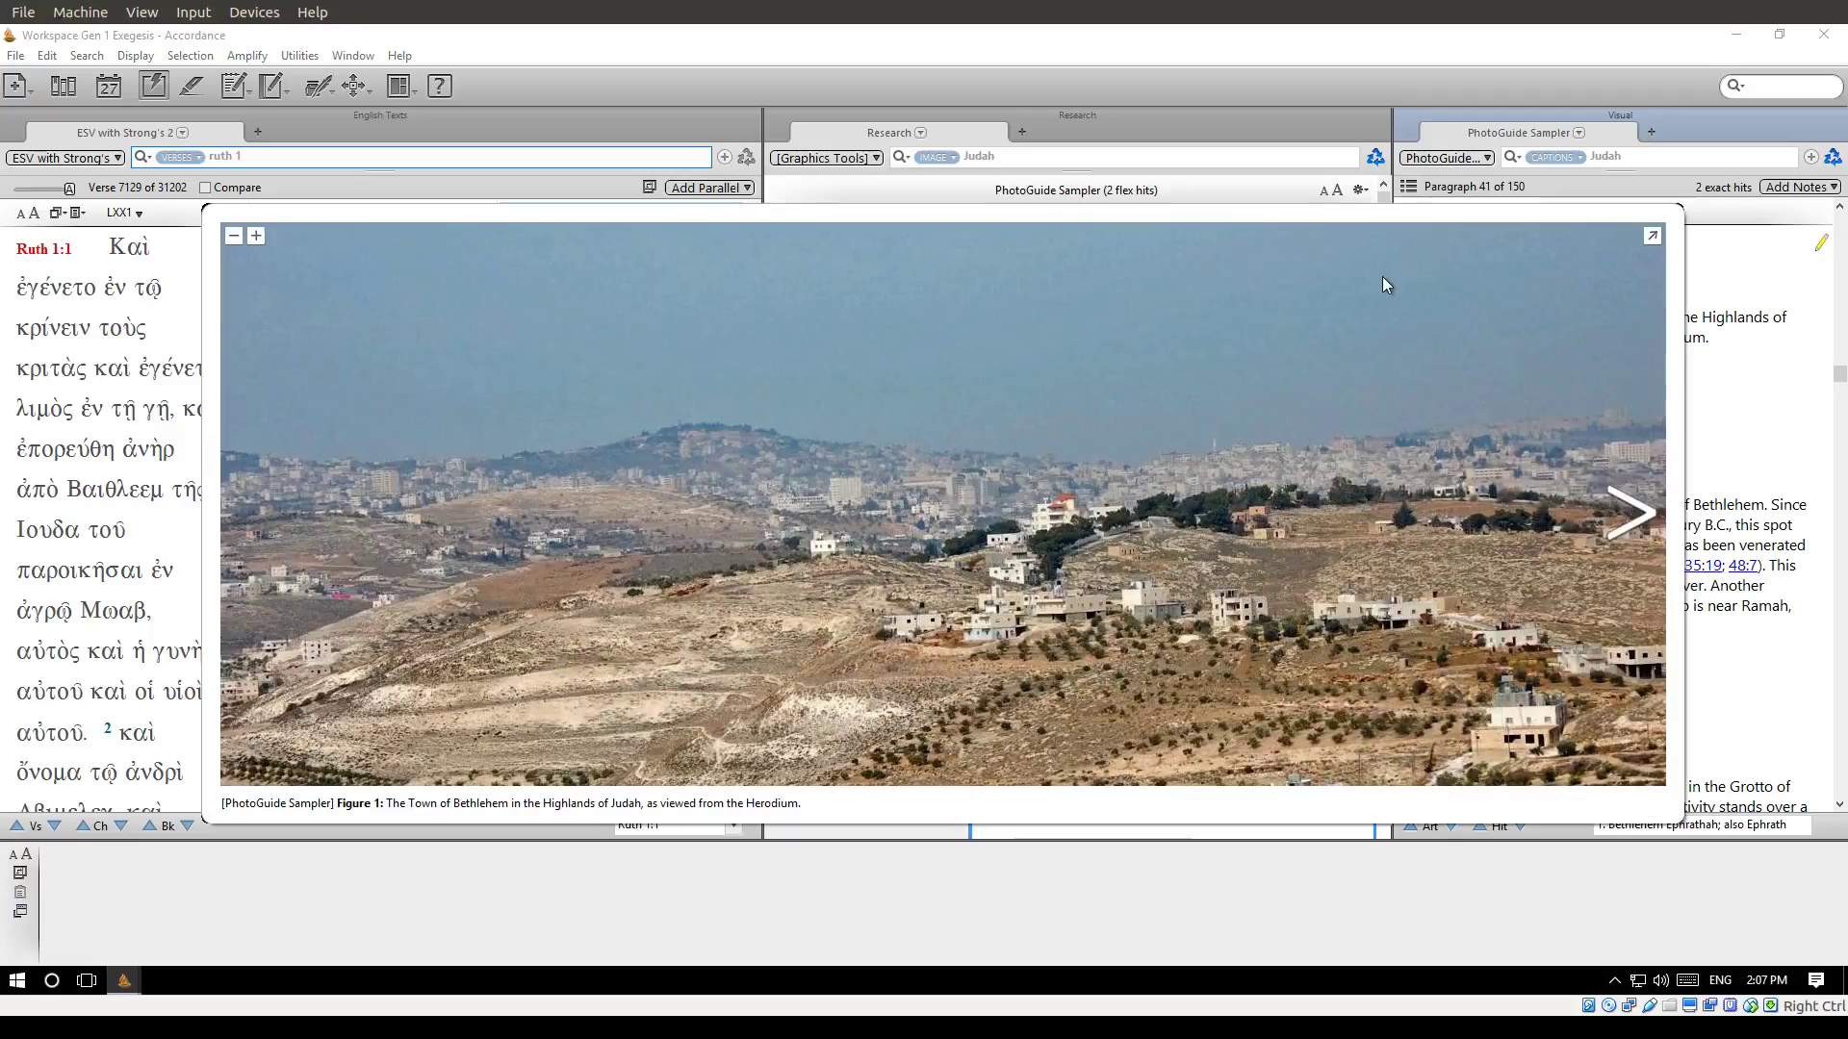
left_click(1737, 380)
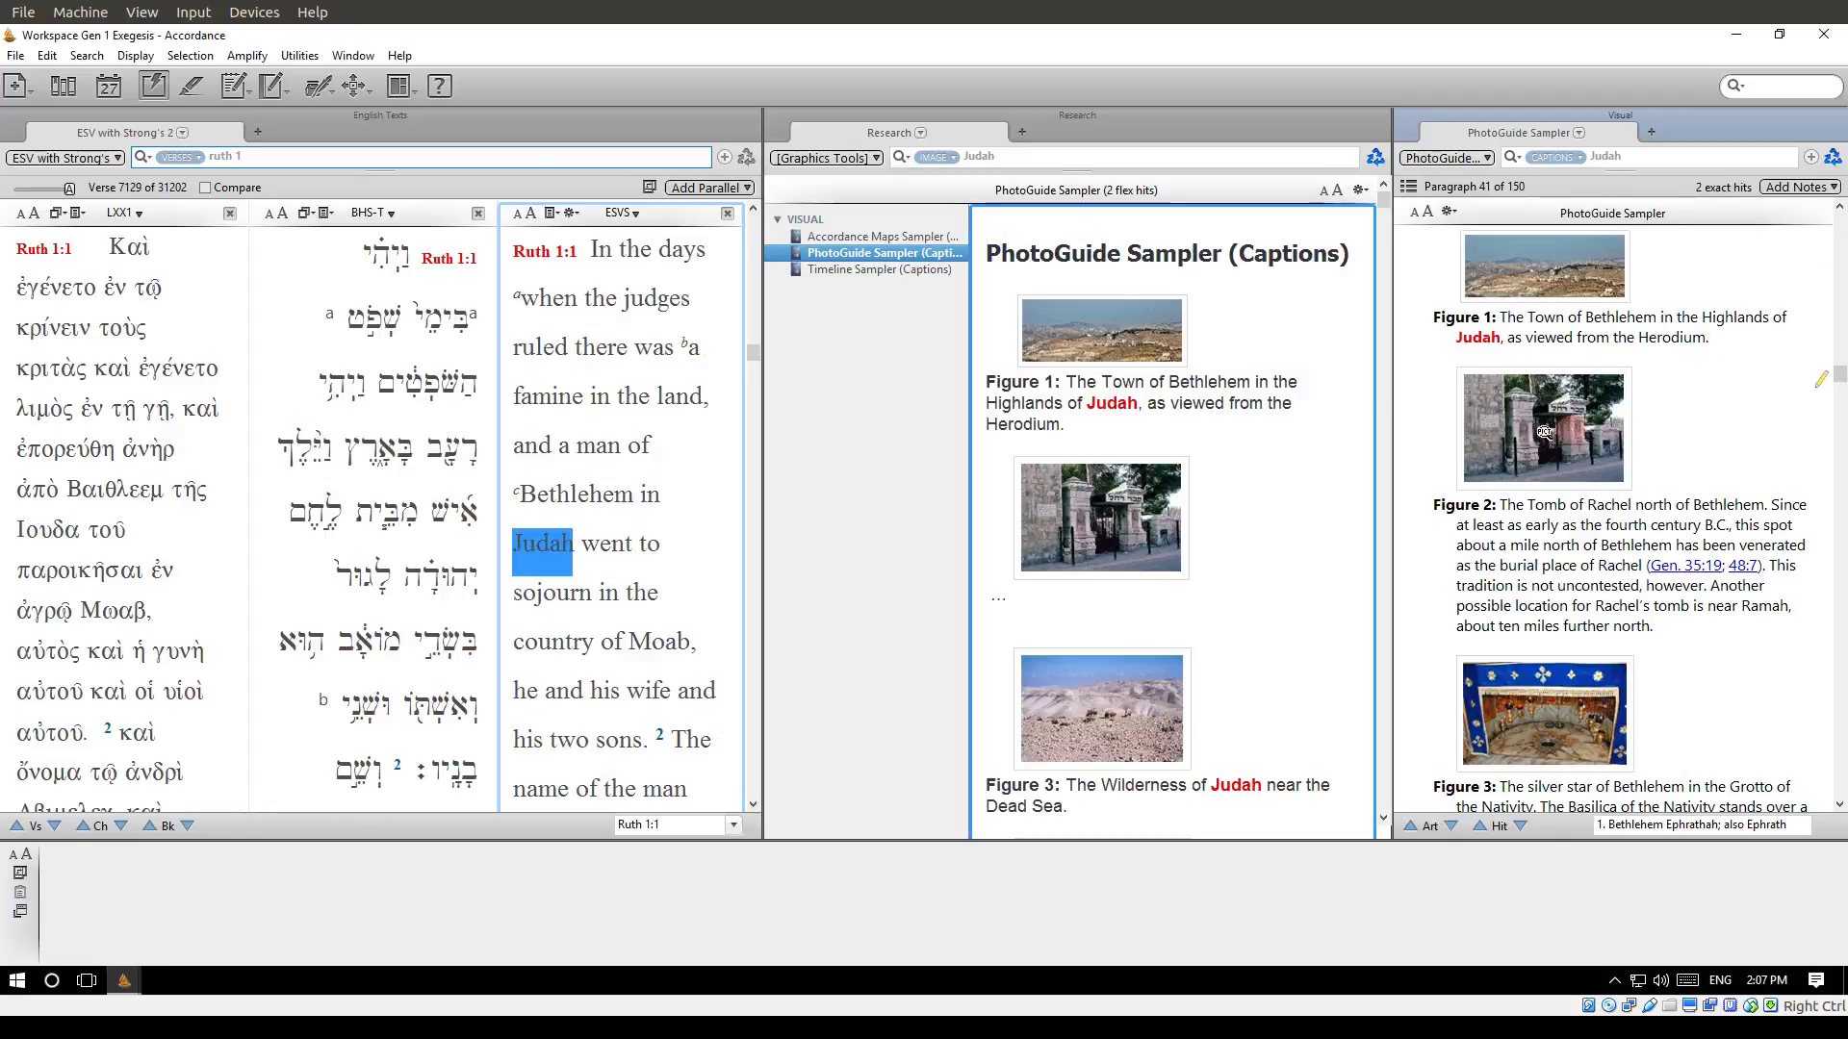
Step: View the Figure 2 photo of the Tomb of Rachel enlarged, and skim the rest of the Bethlehem article
scroll(1543, 432, "down", 1)
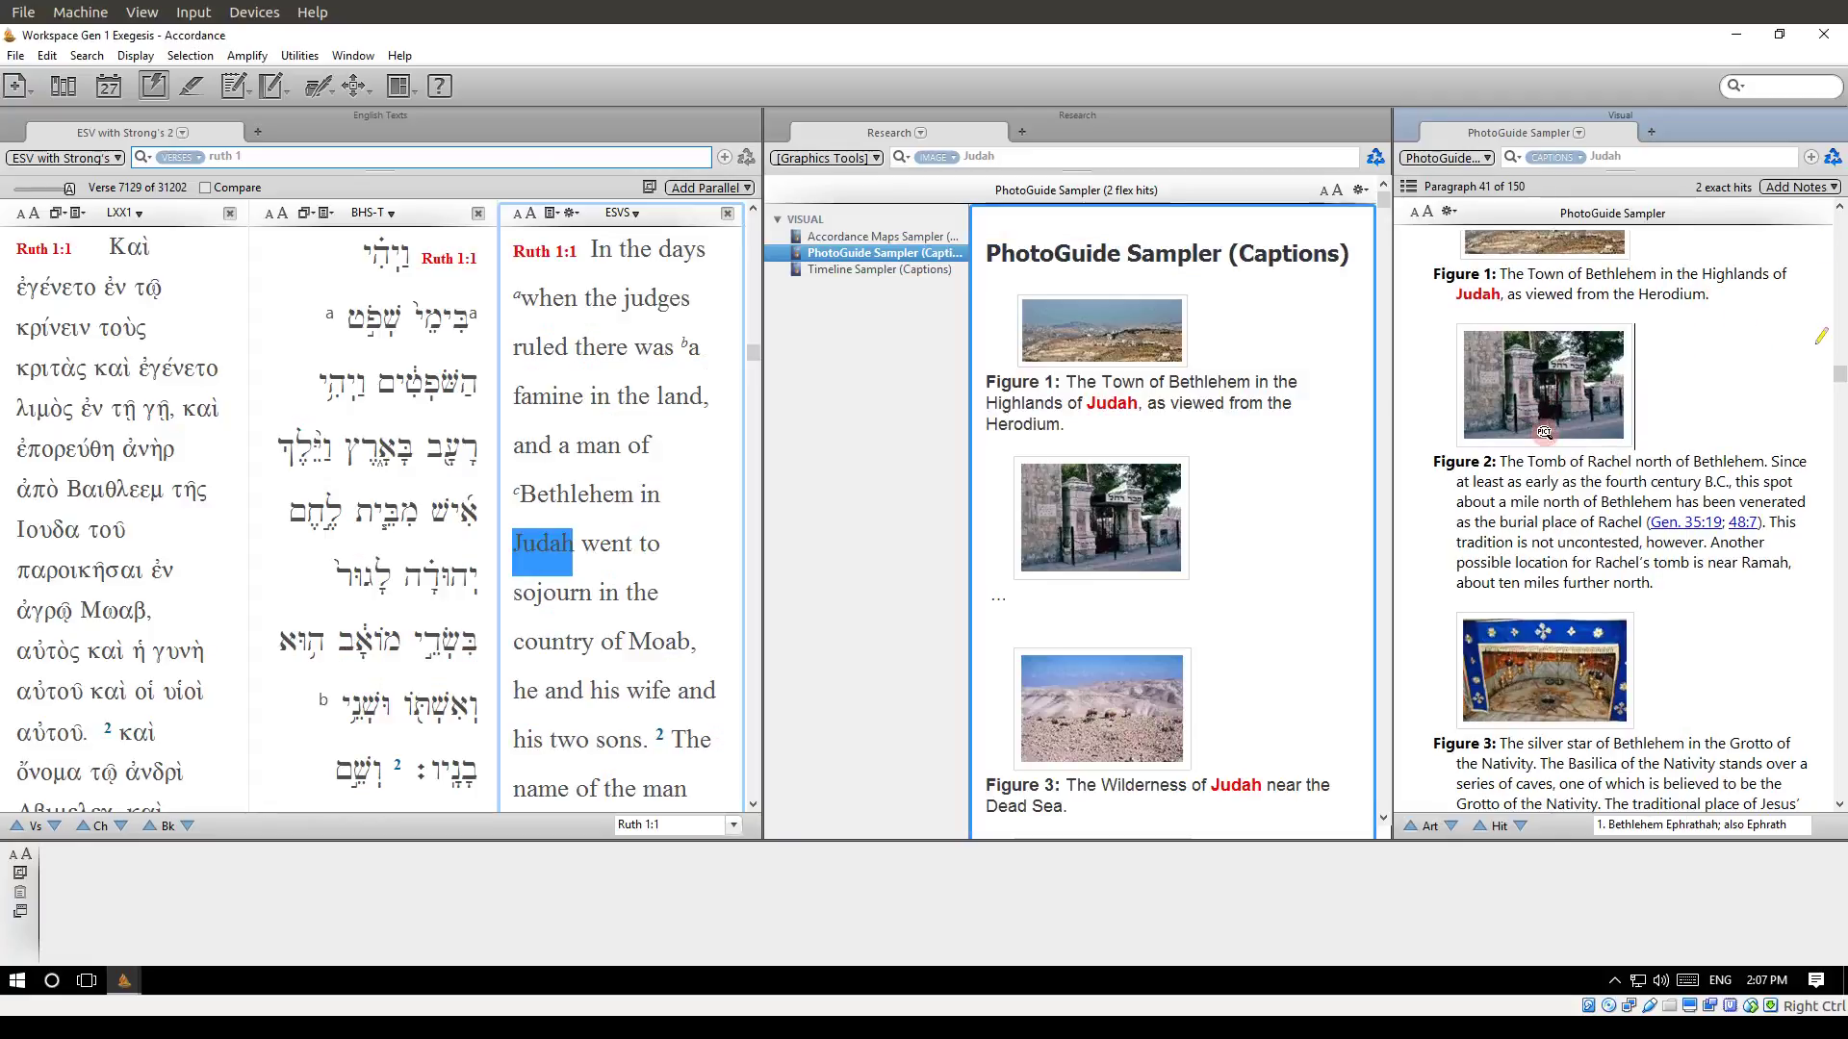
left_click(1563, 380)
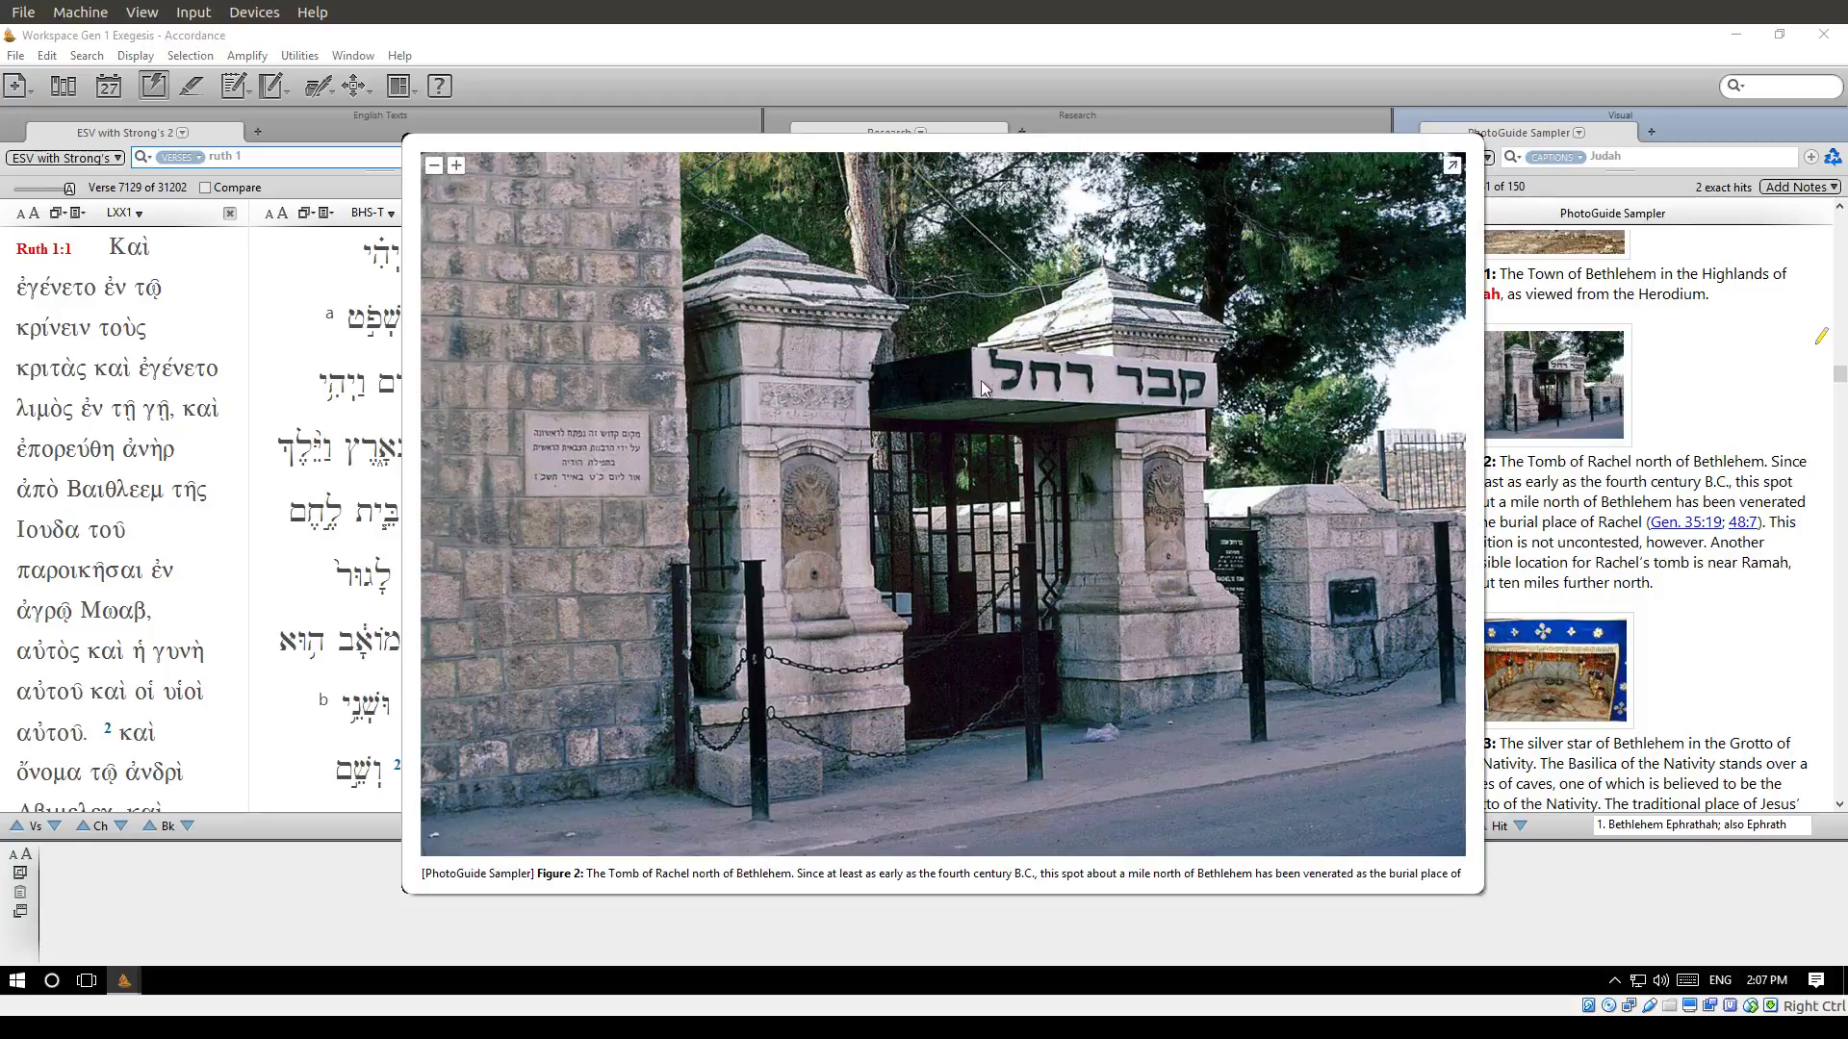
left_click(1689, 461)
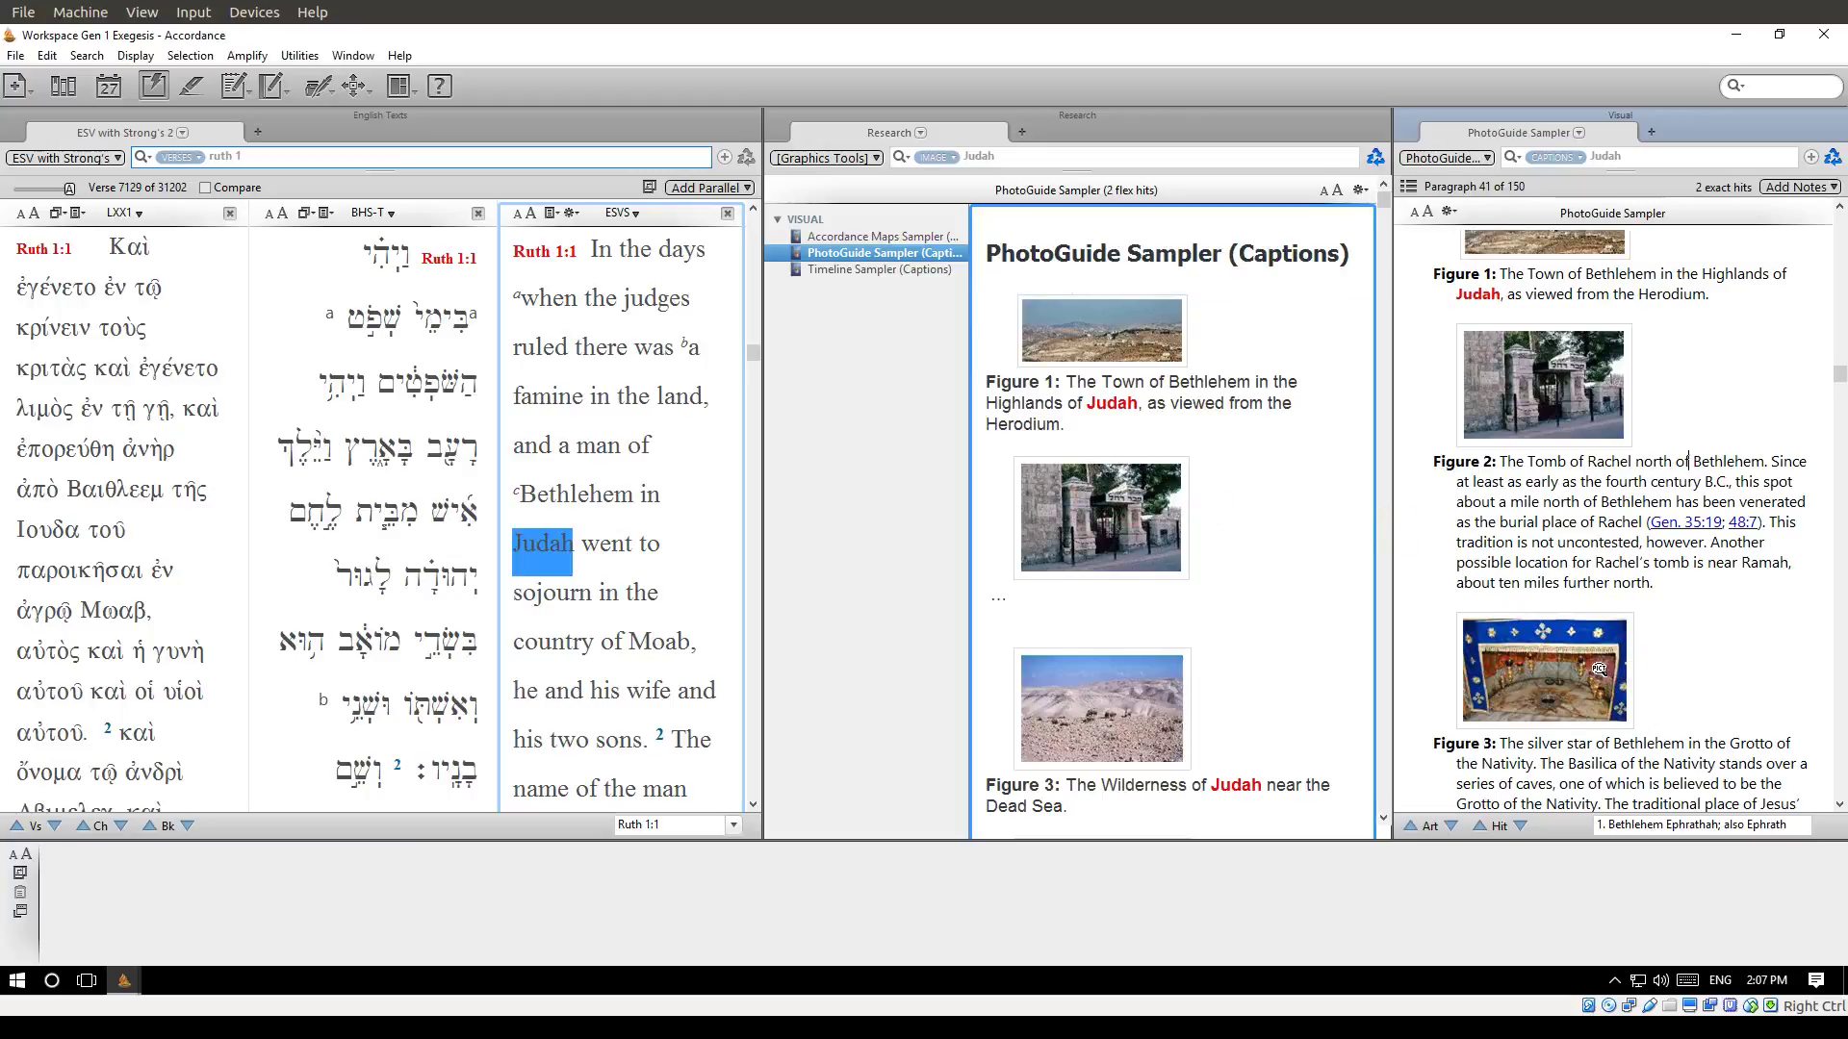
scroll(1599, 668, "down", 3)
scroll(1600, 667, "down", 10)
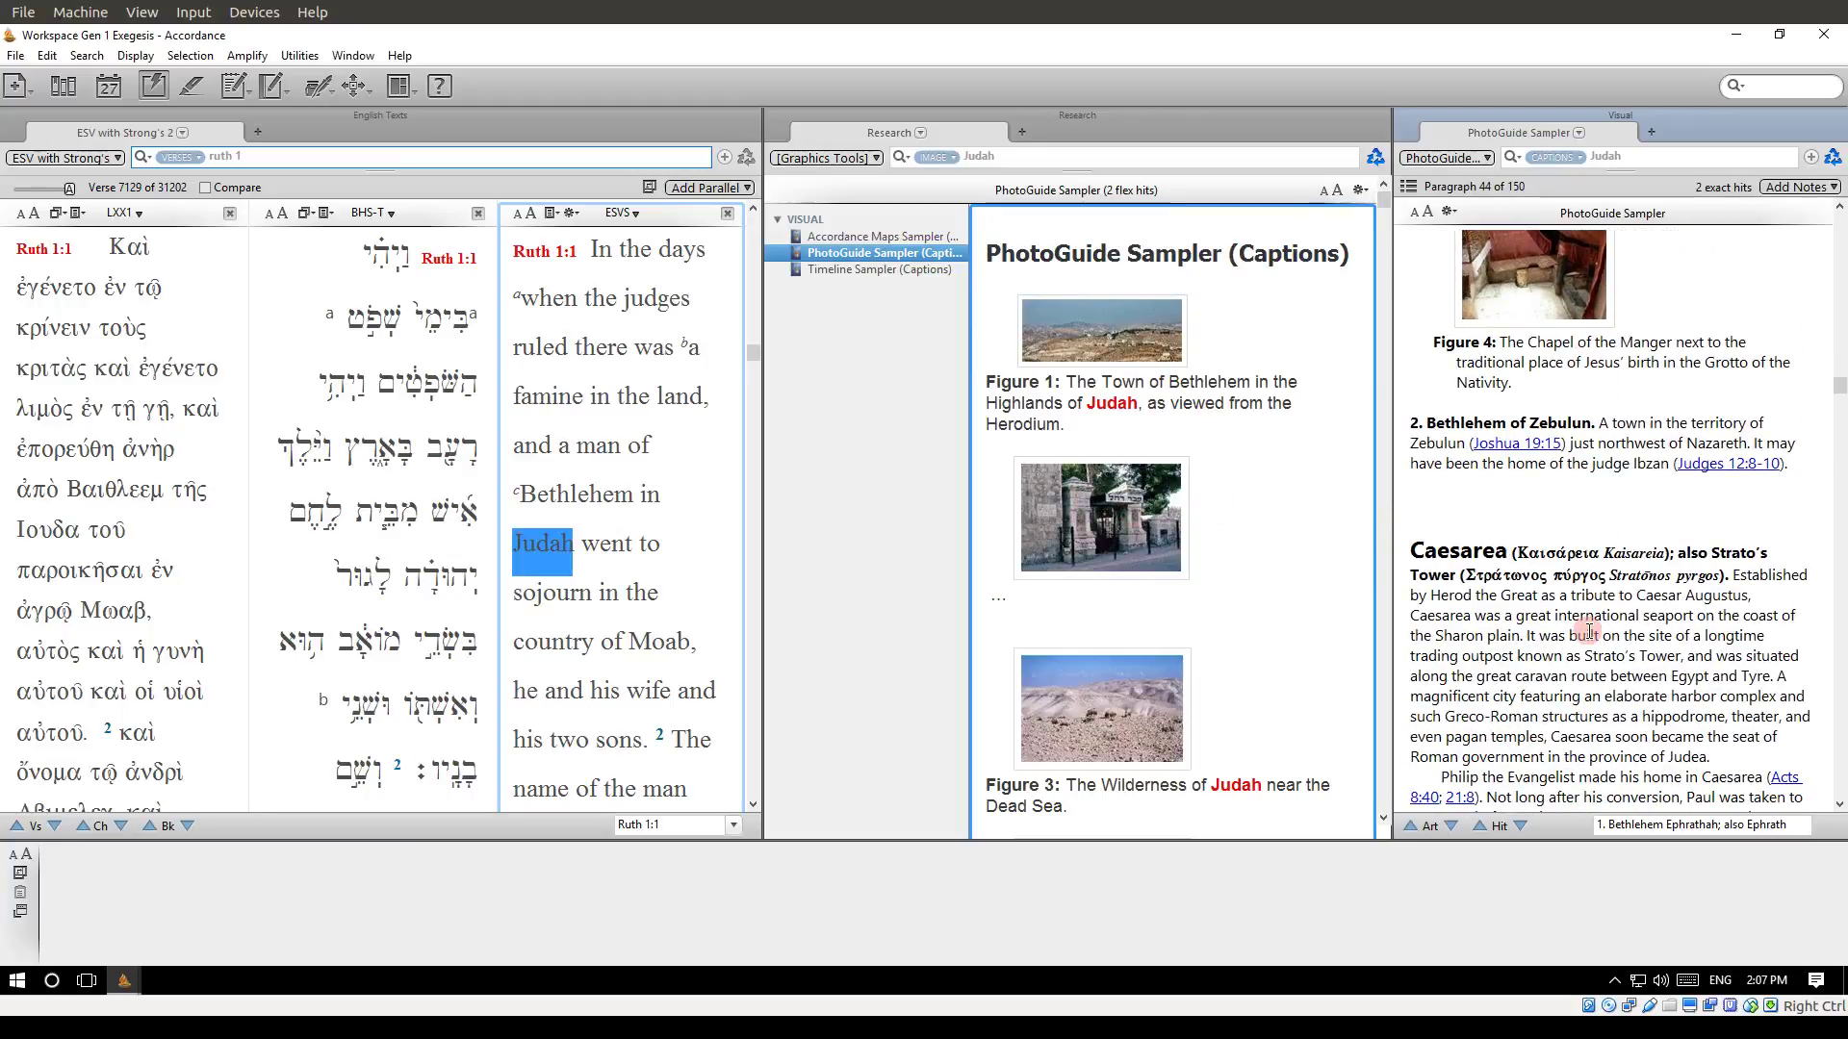
scroll(1588, 631, "up", 4)
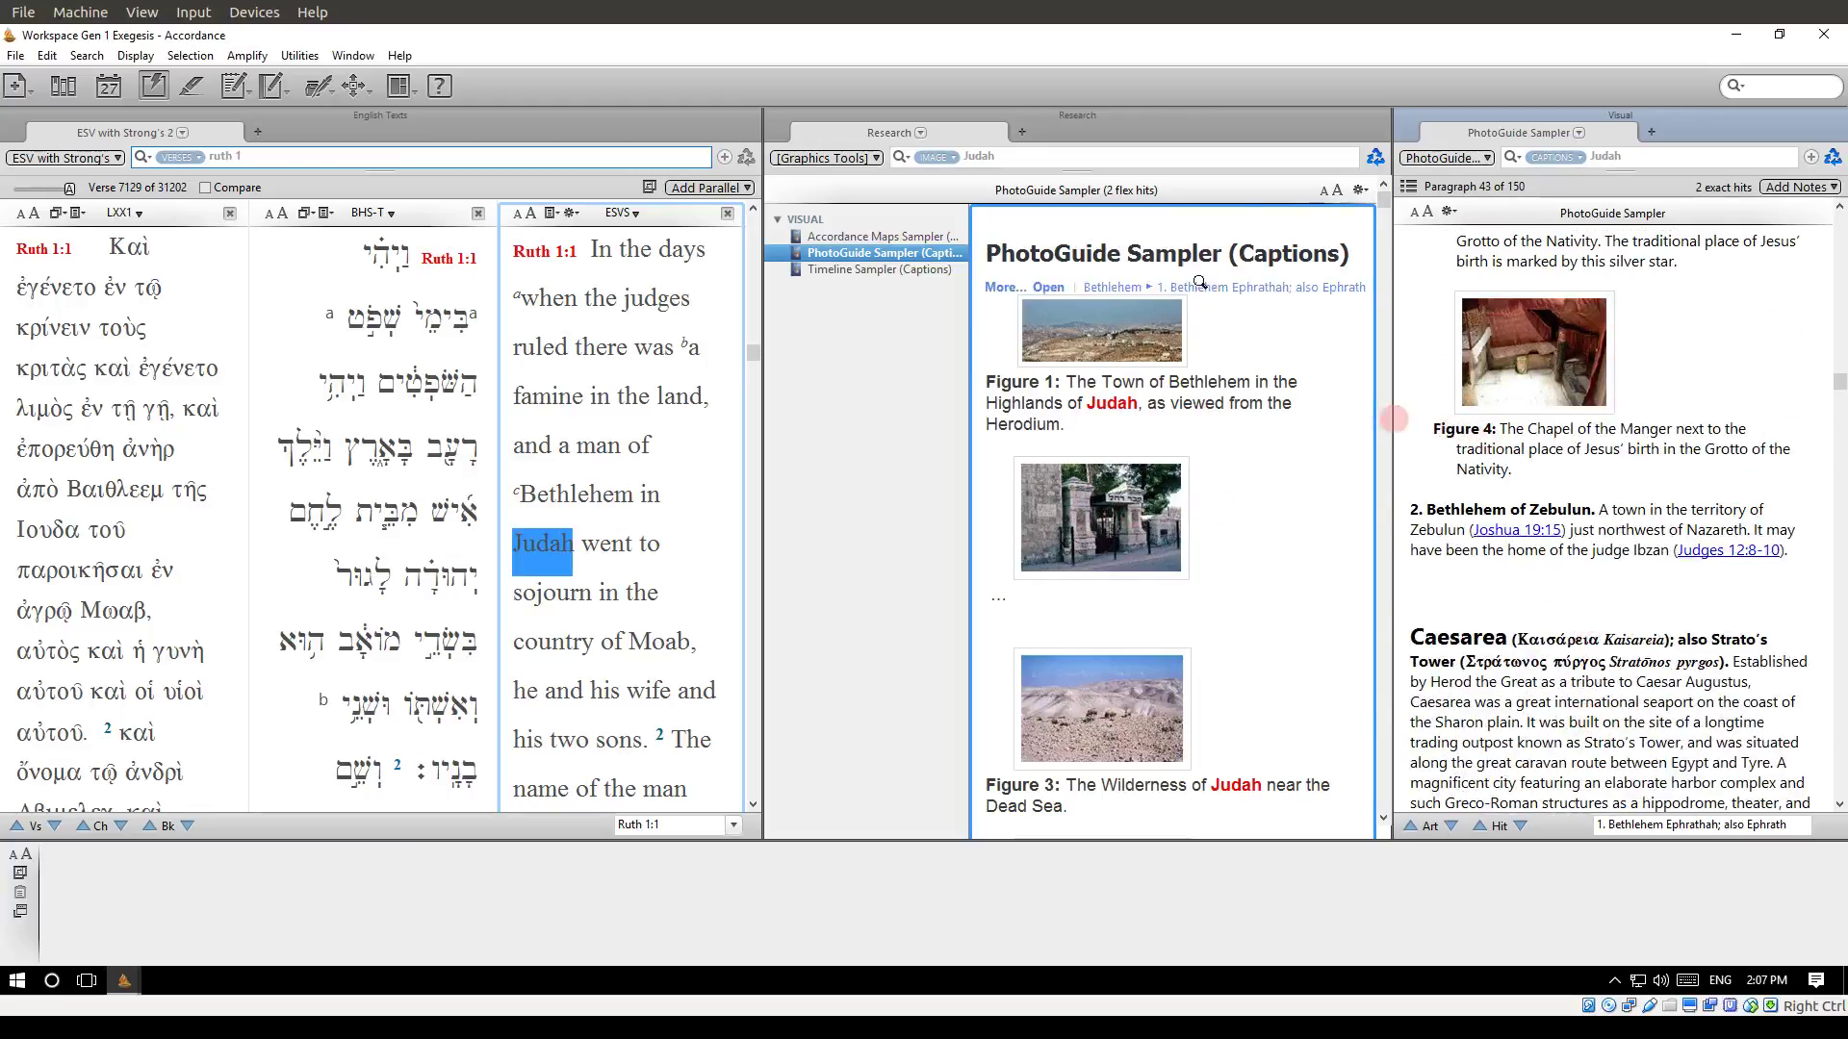
Step: Close the PhotoGuide Sampler and Research panes, and research "Moab" from Ruth 1:1 in the [Graphics Tools] group
left_click(1837, 117)
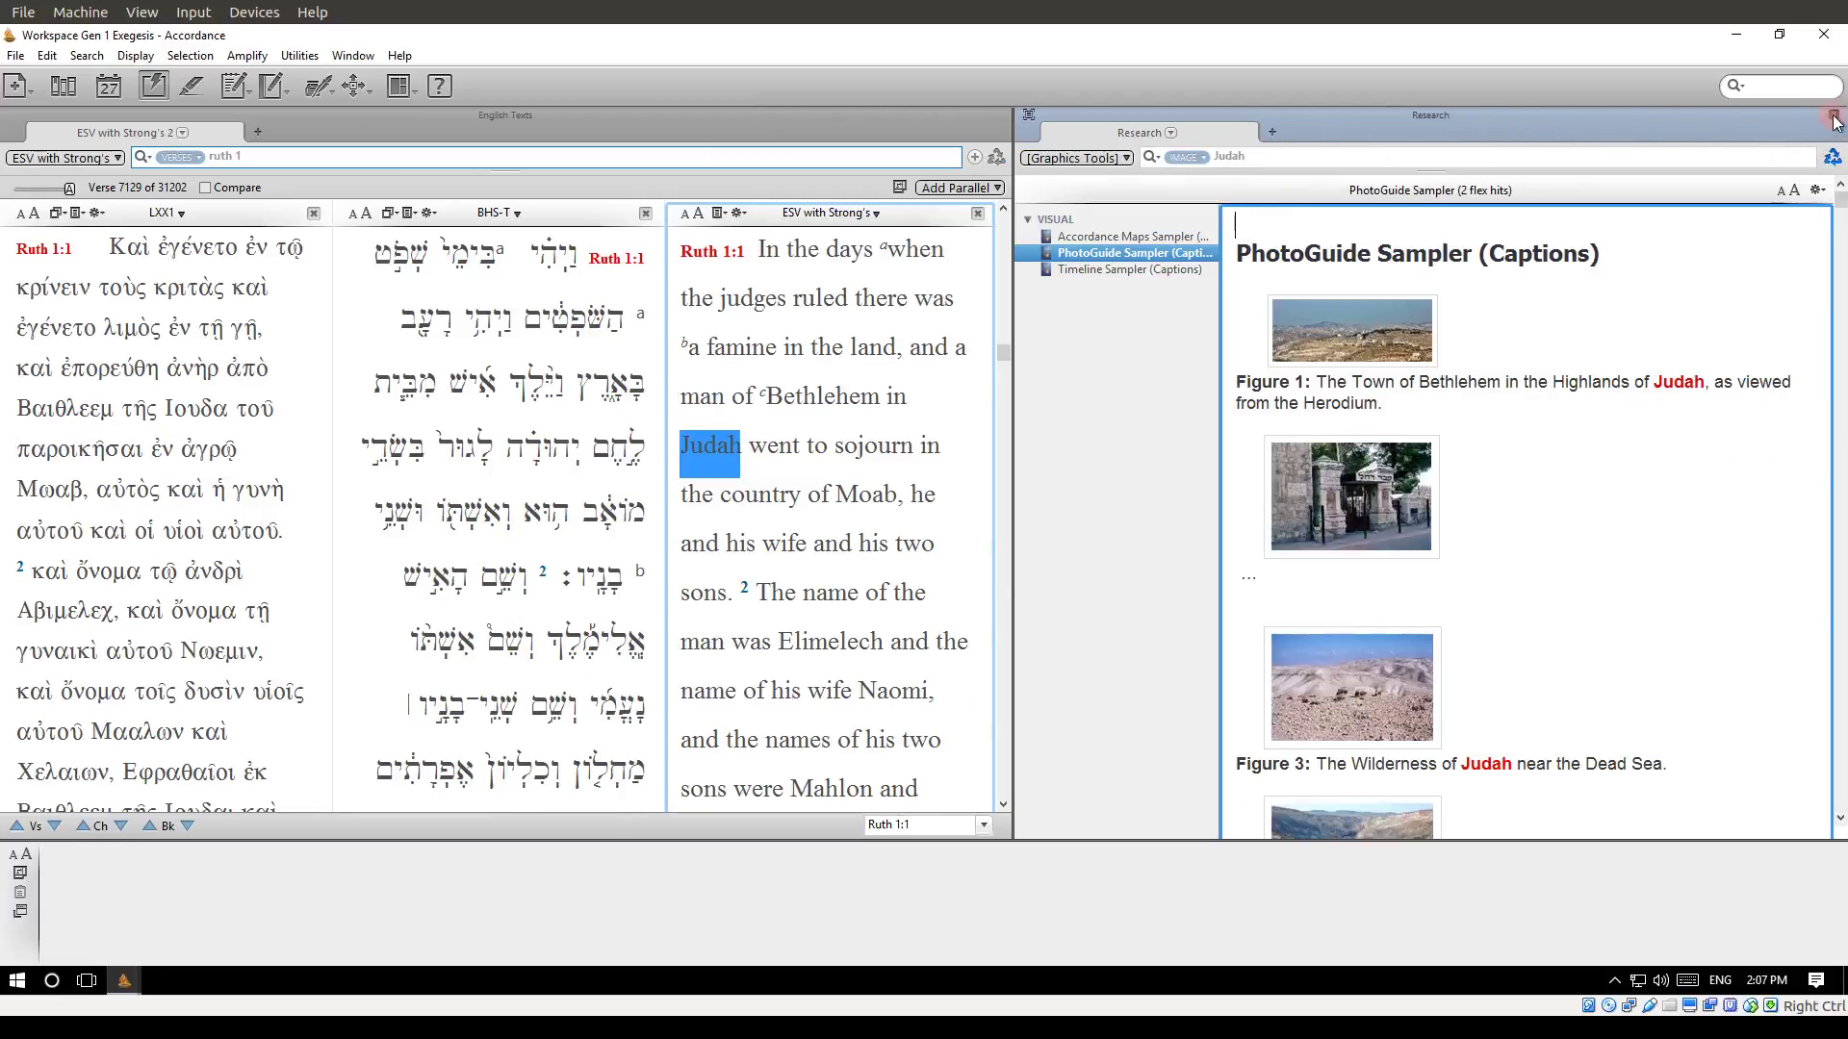
left_click(1835, 120)
right_click(1263, 356)
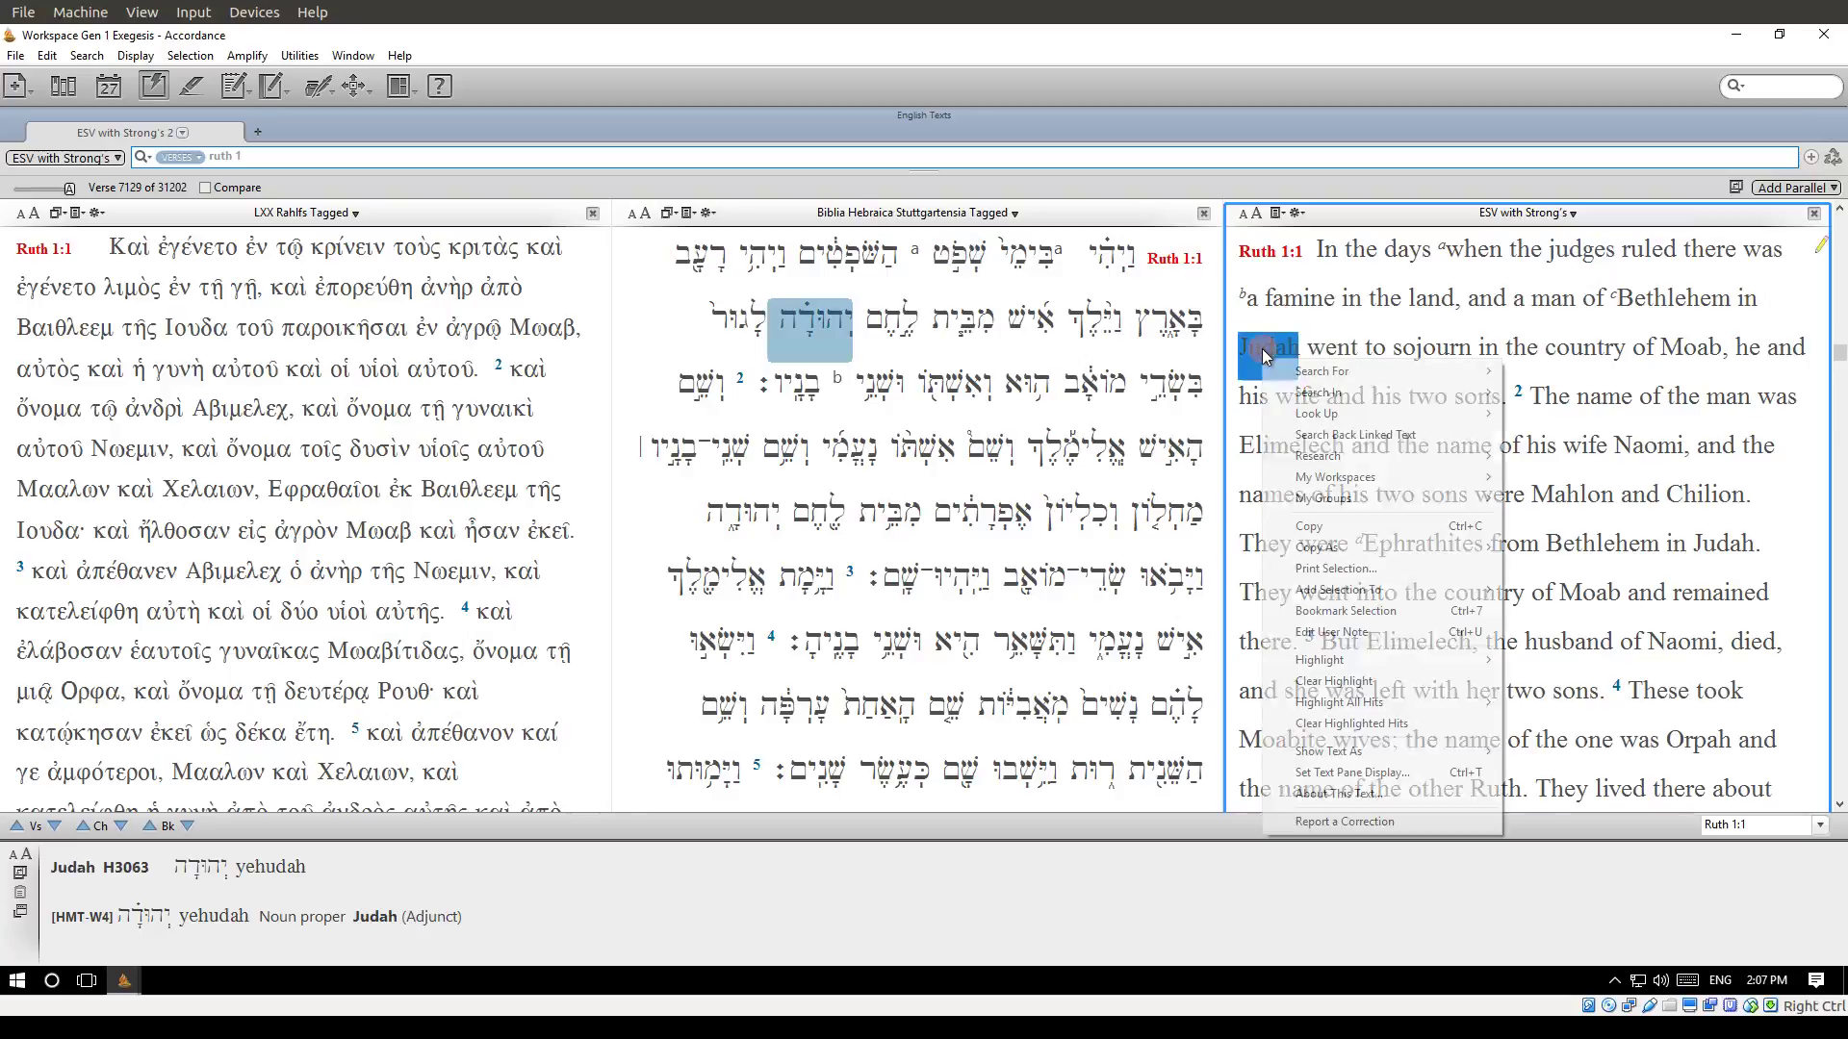
mouse_move(1353, 458)
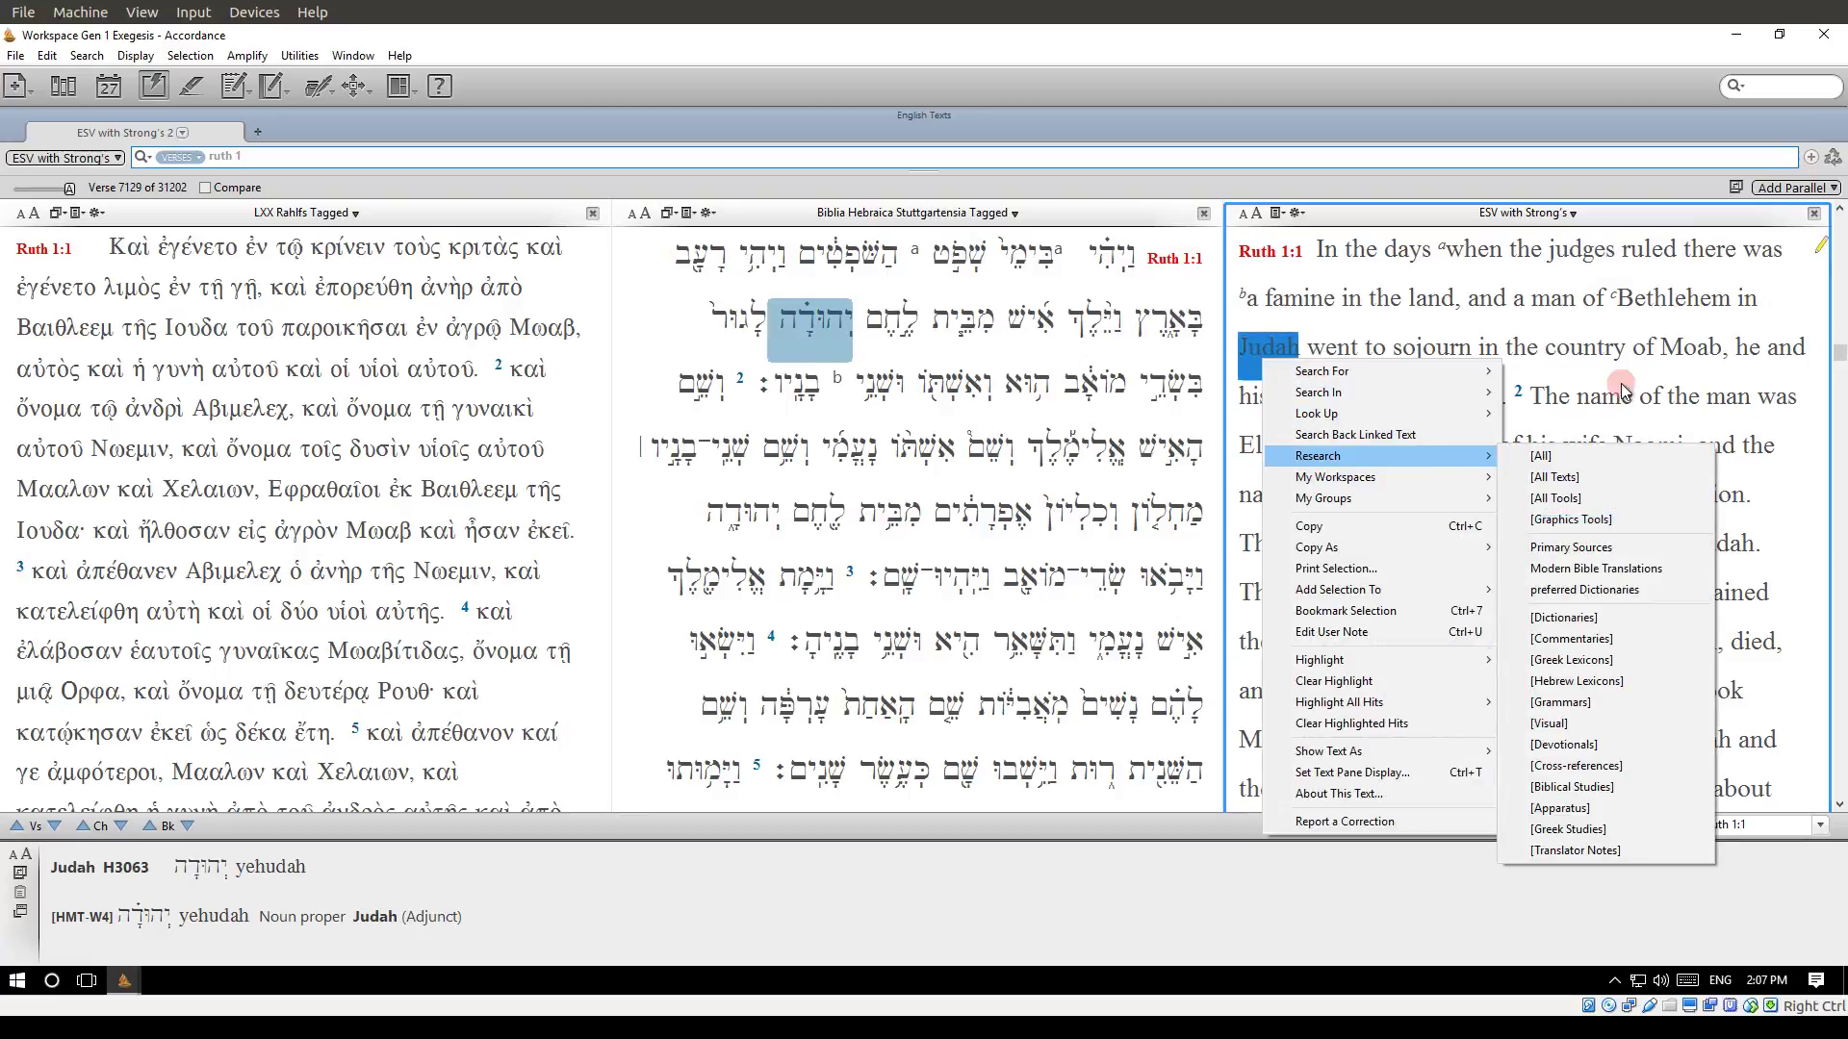
left_click(1689, 348)
right_click(1691, 354)
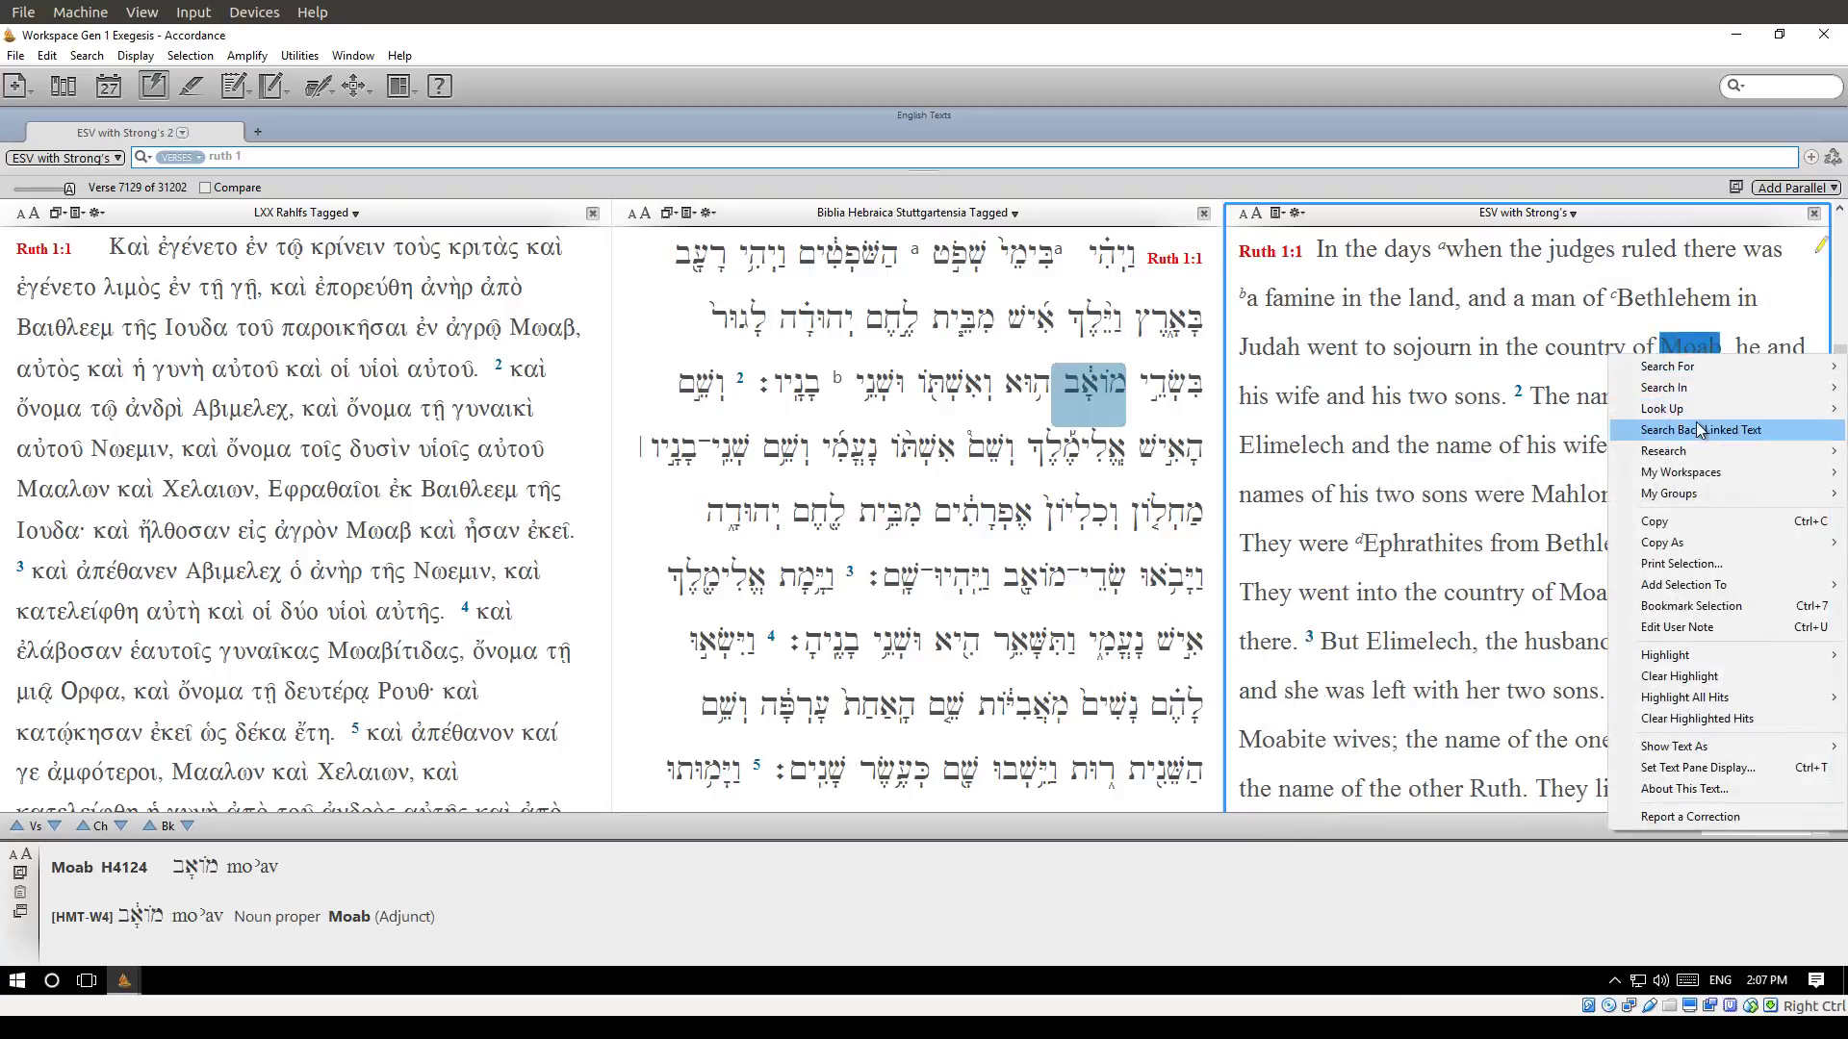
mouse_move(1698, 454)
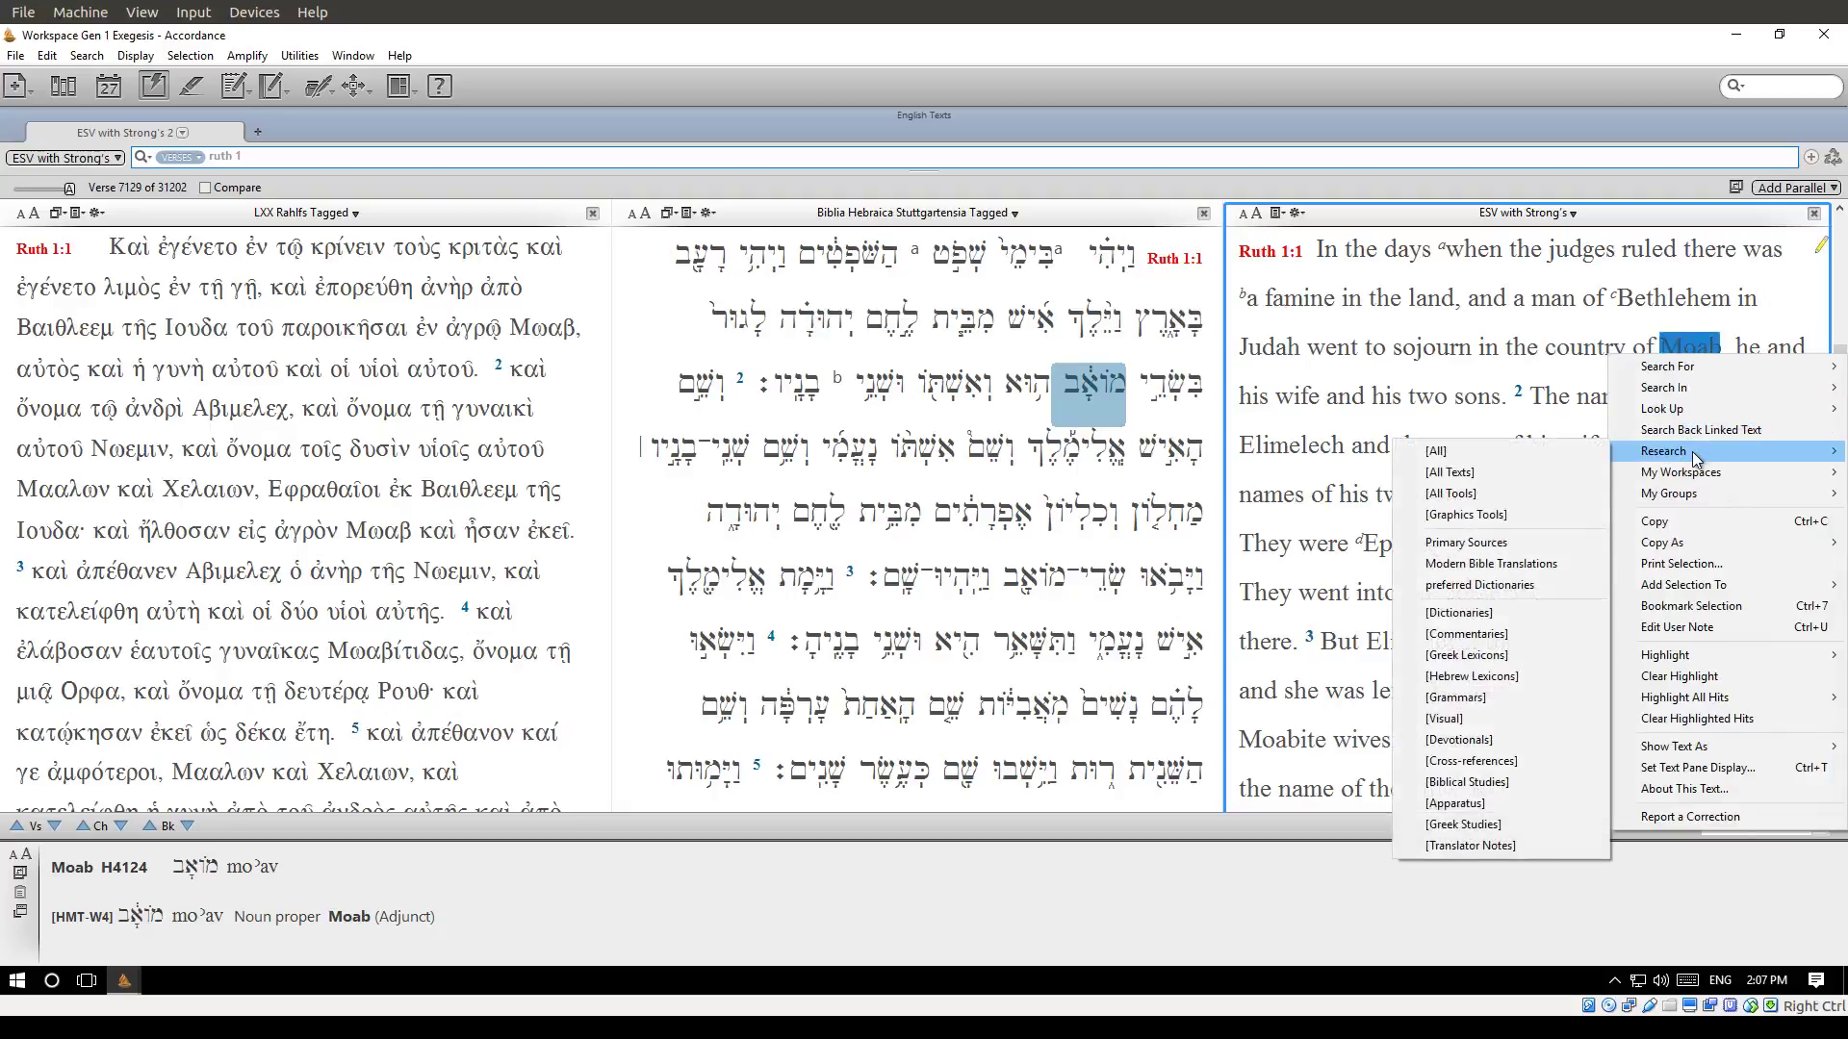
left_click(1538, 512)
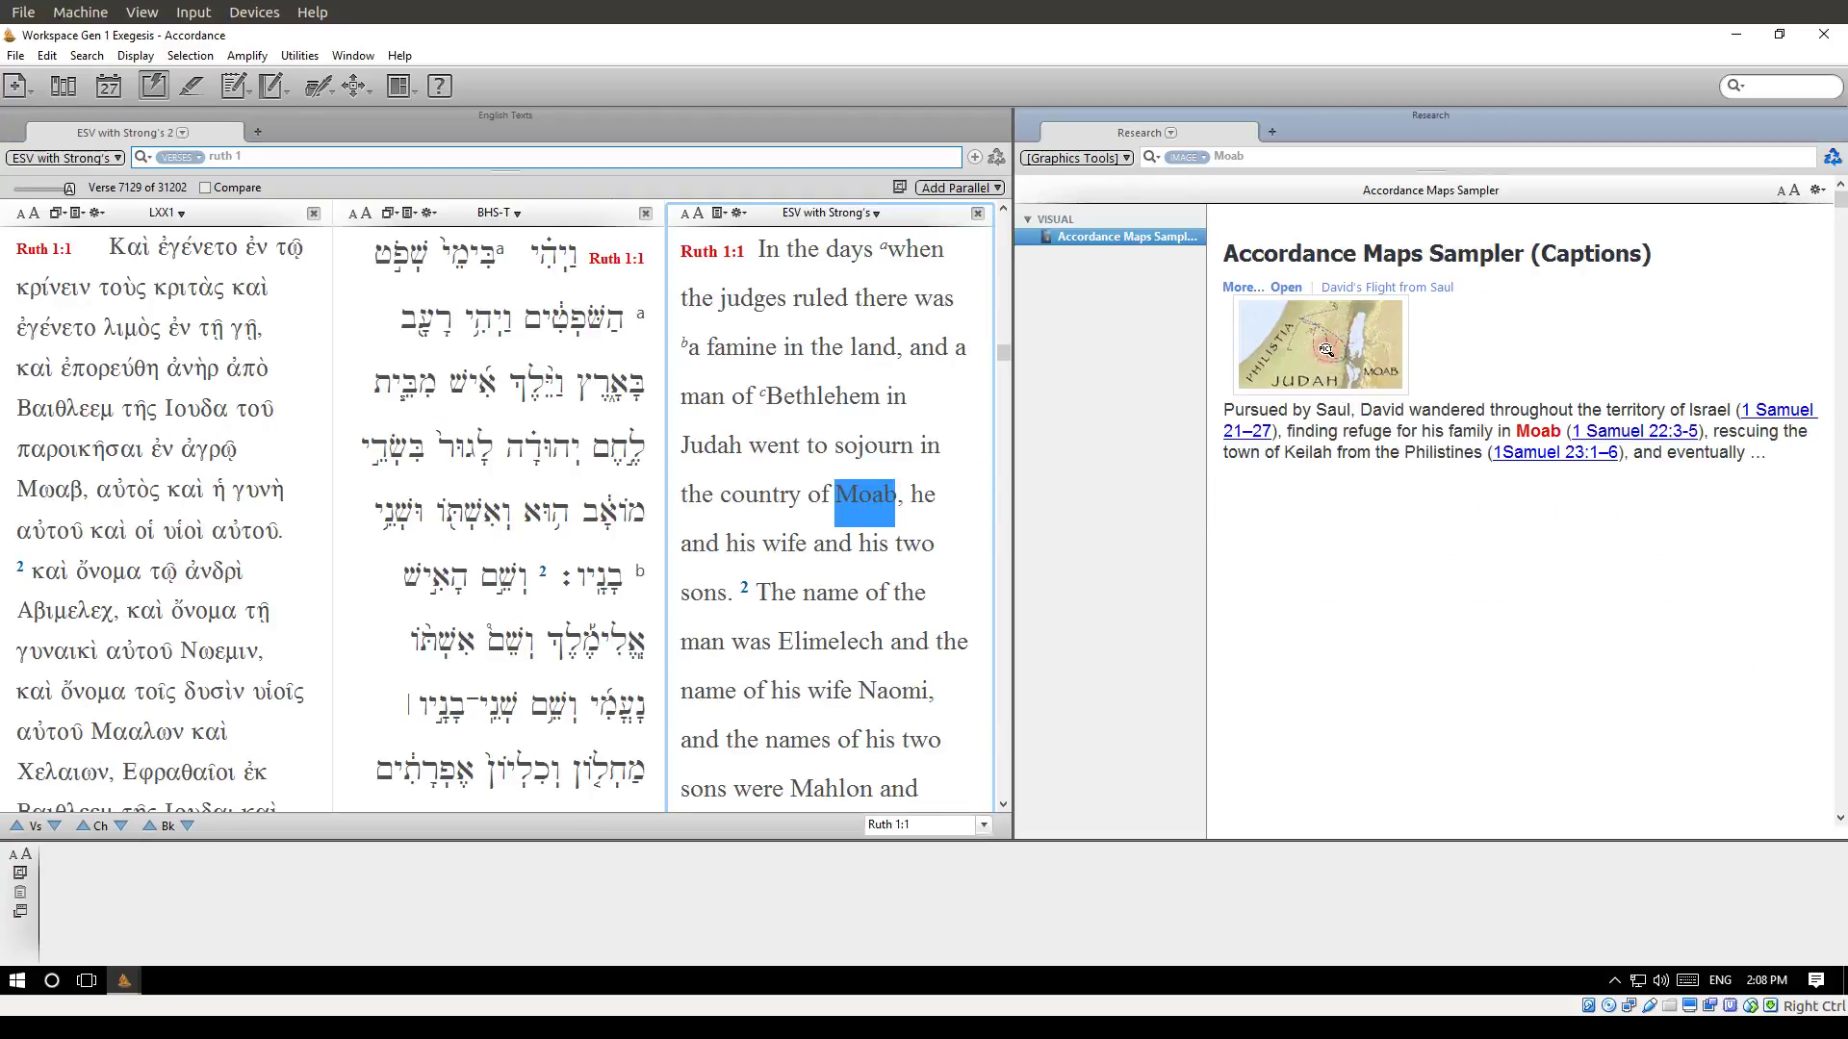
Step: View the "David's Flight from Saul" map enlarged, and close the Research pane
left_click(1105, 387)
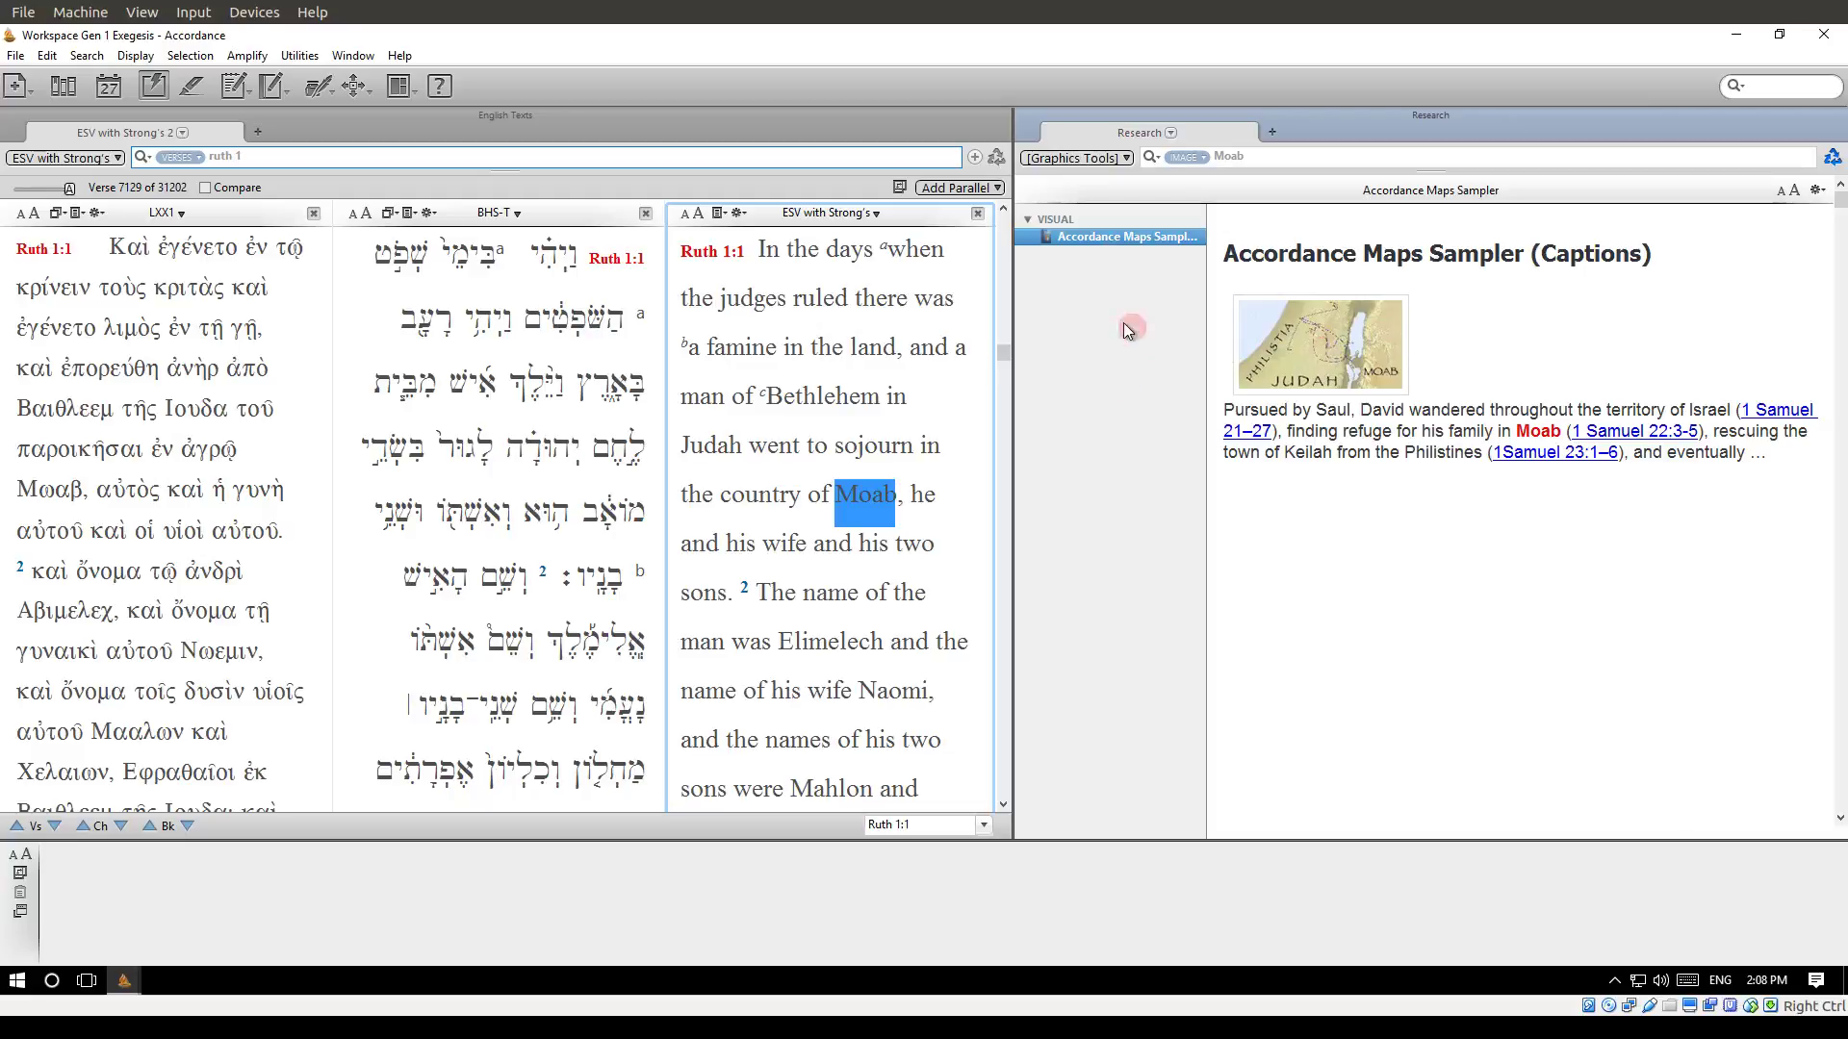
mouse_move(1247, 386)
left_click(1344, 355)
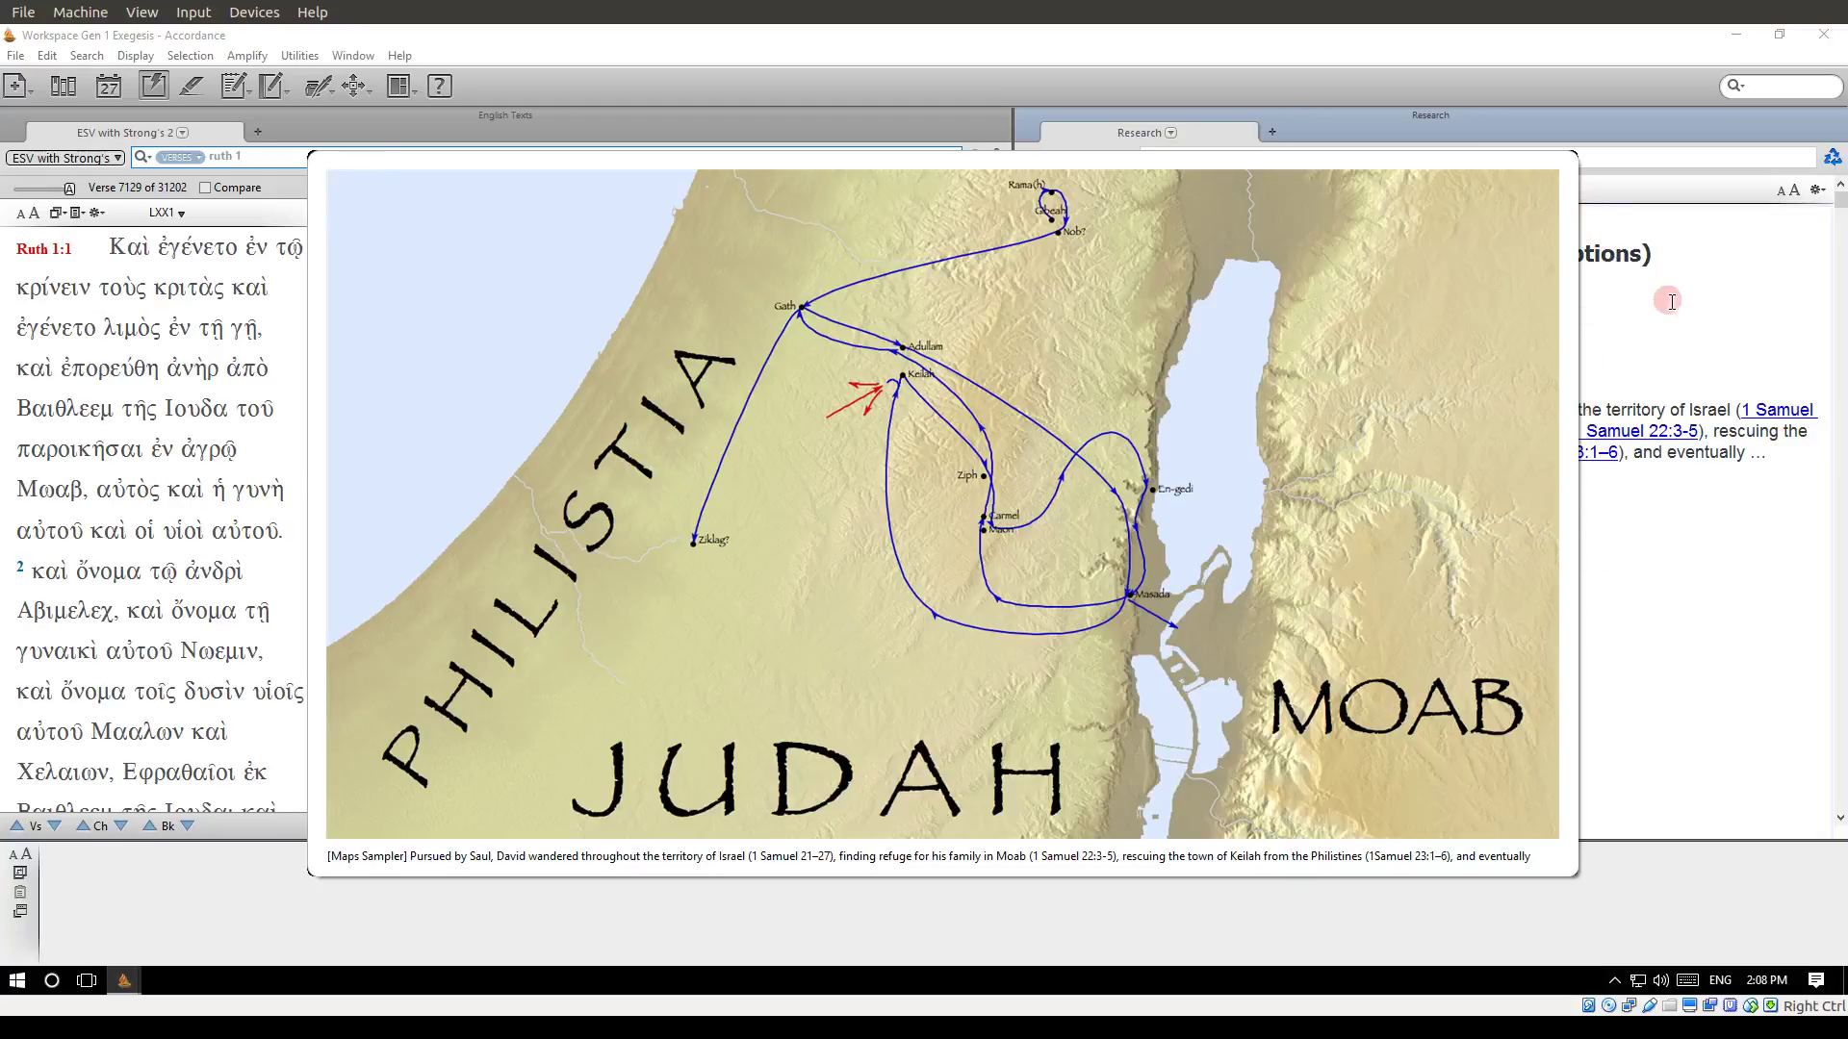
left_click(1702, 314)
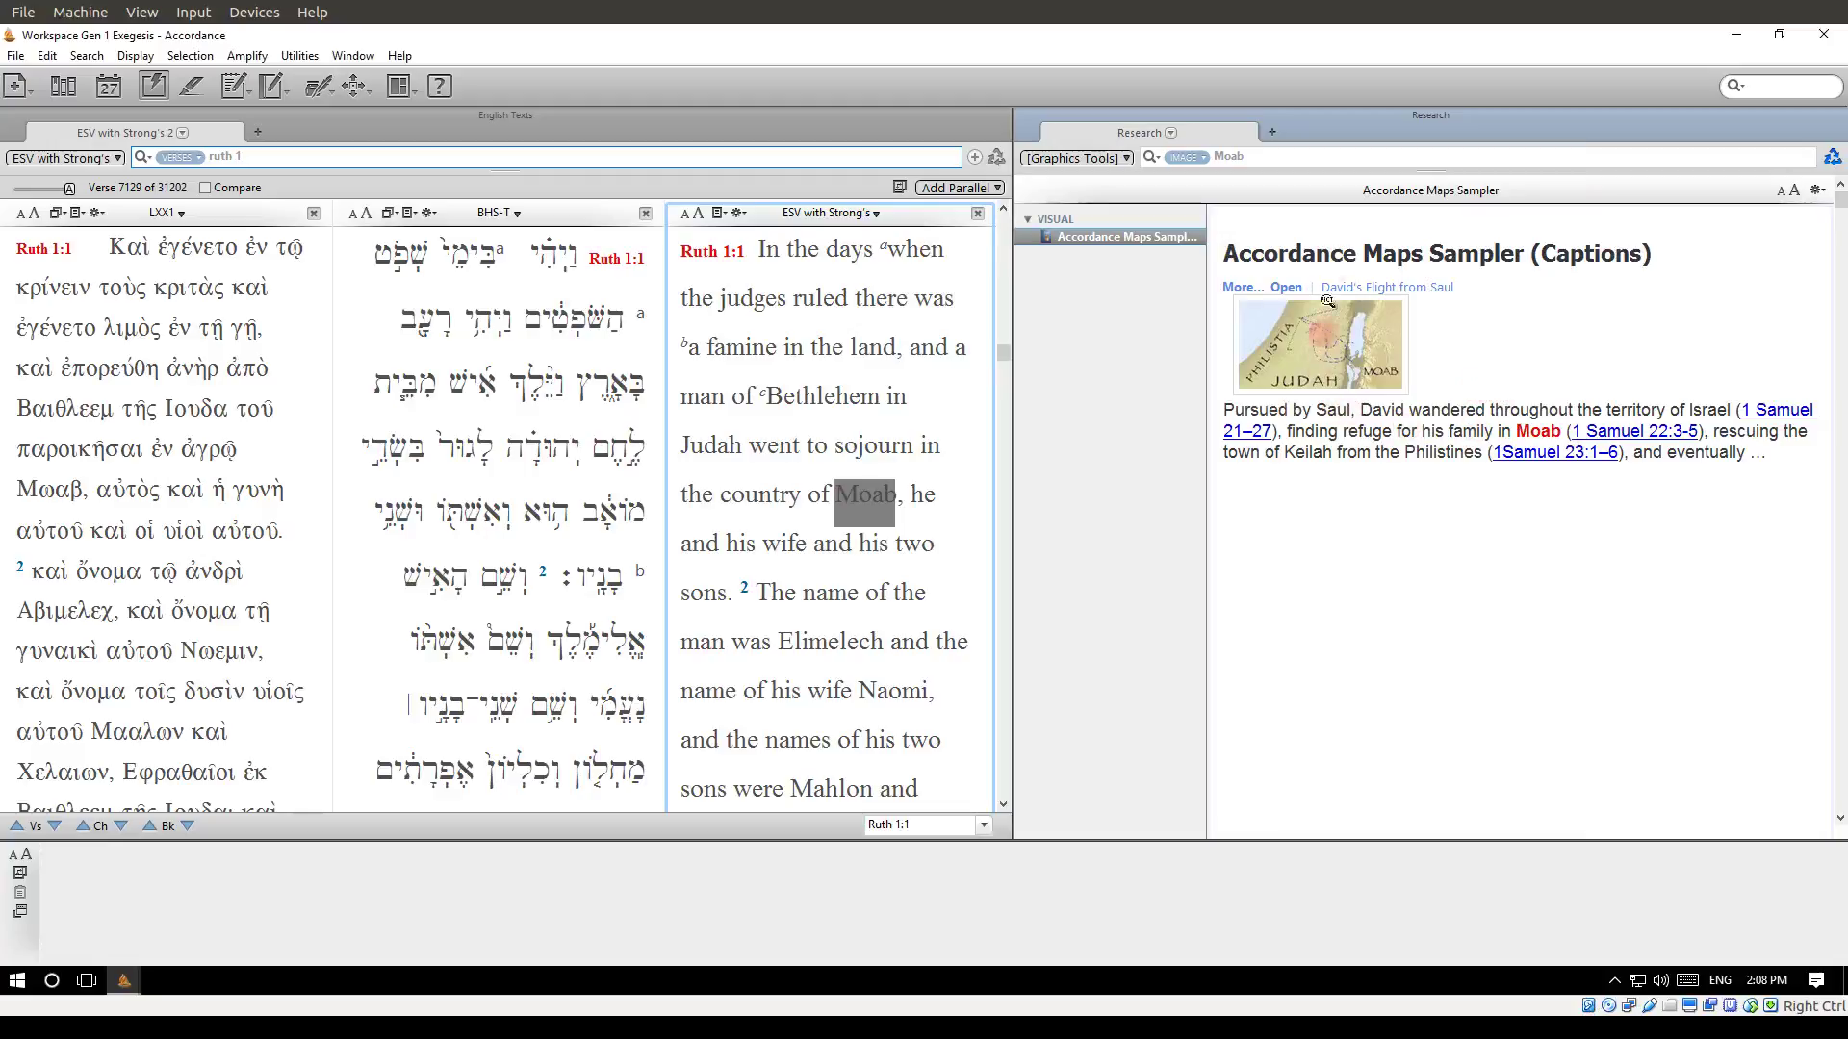
left_click(1833, 117)
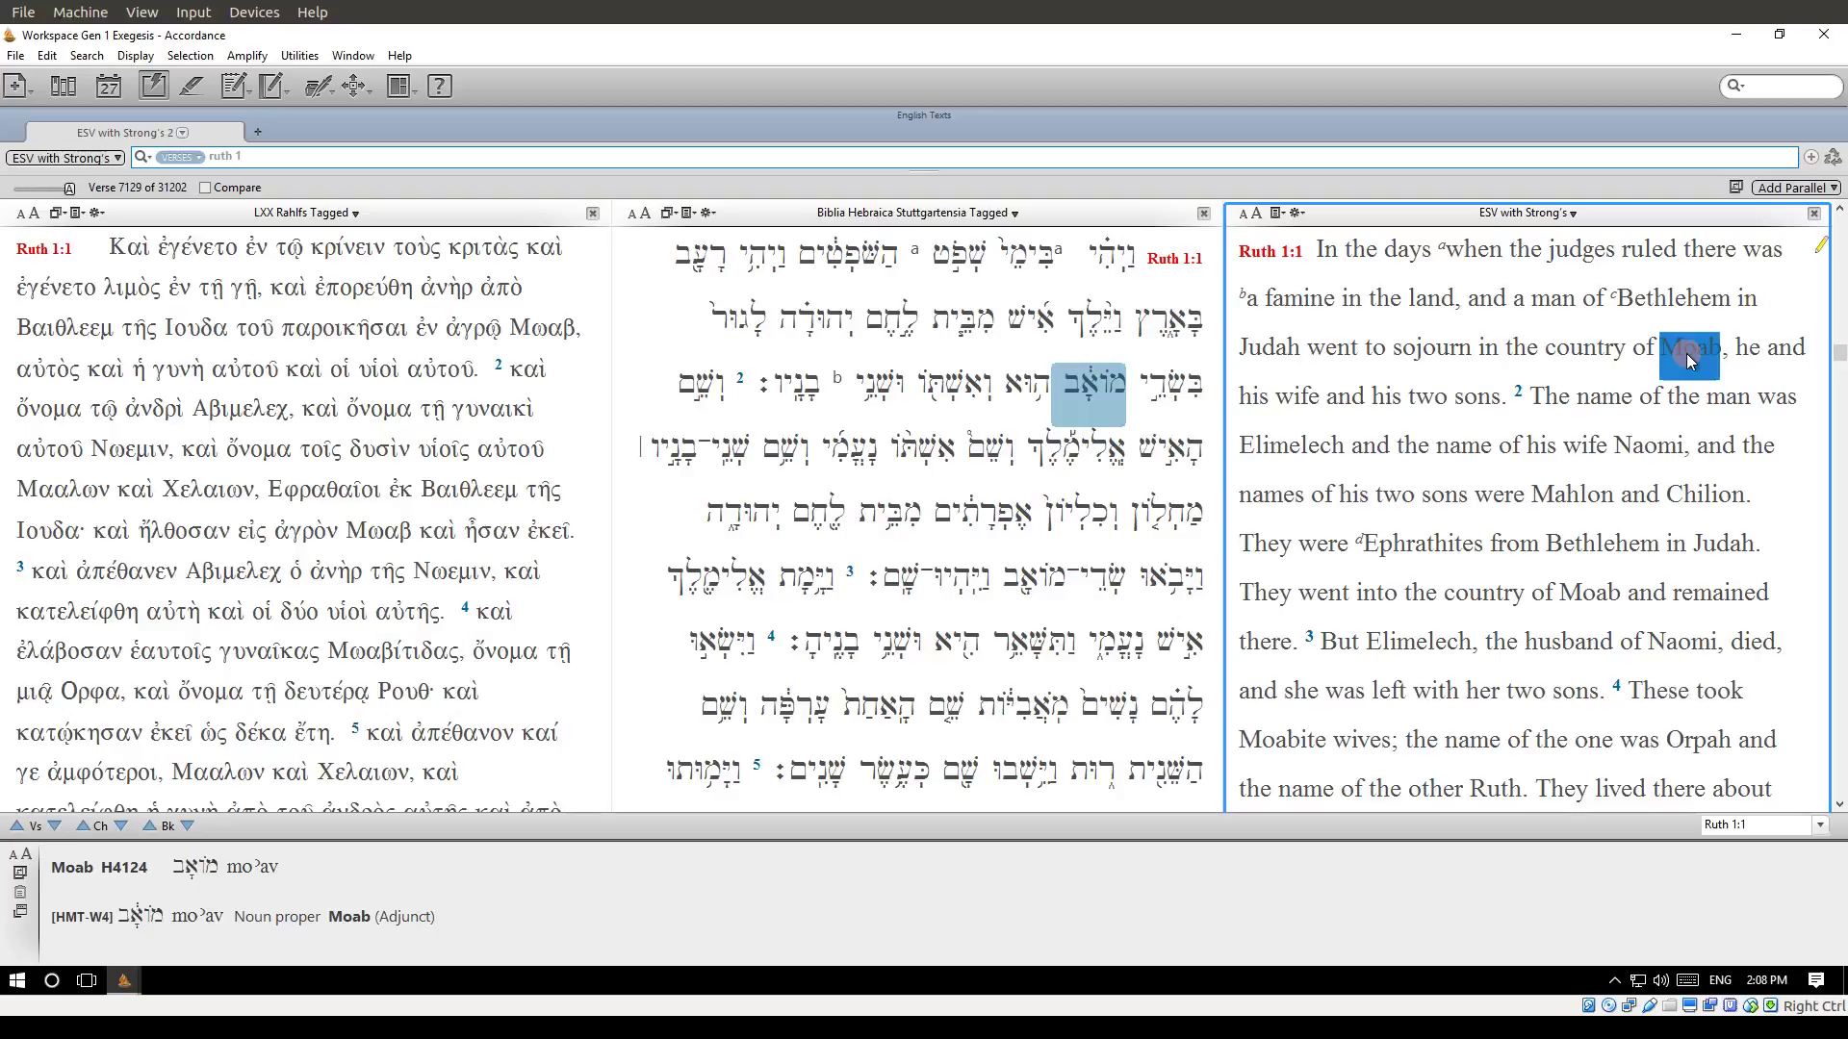
left_click(1691, 360)
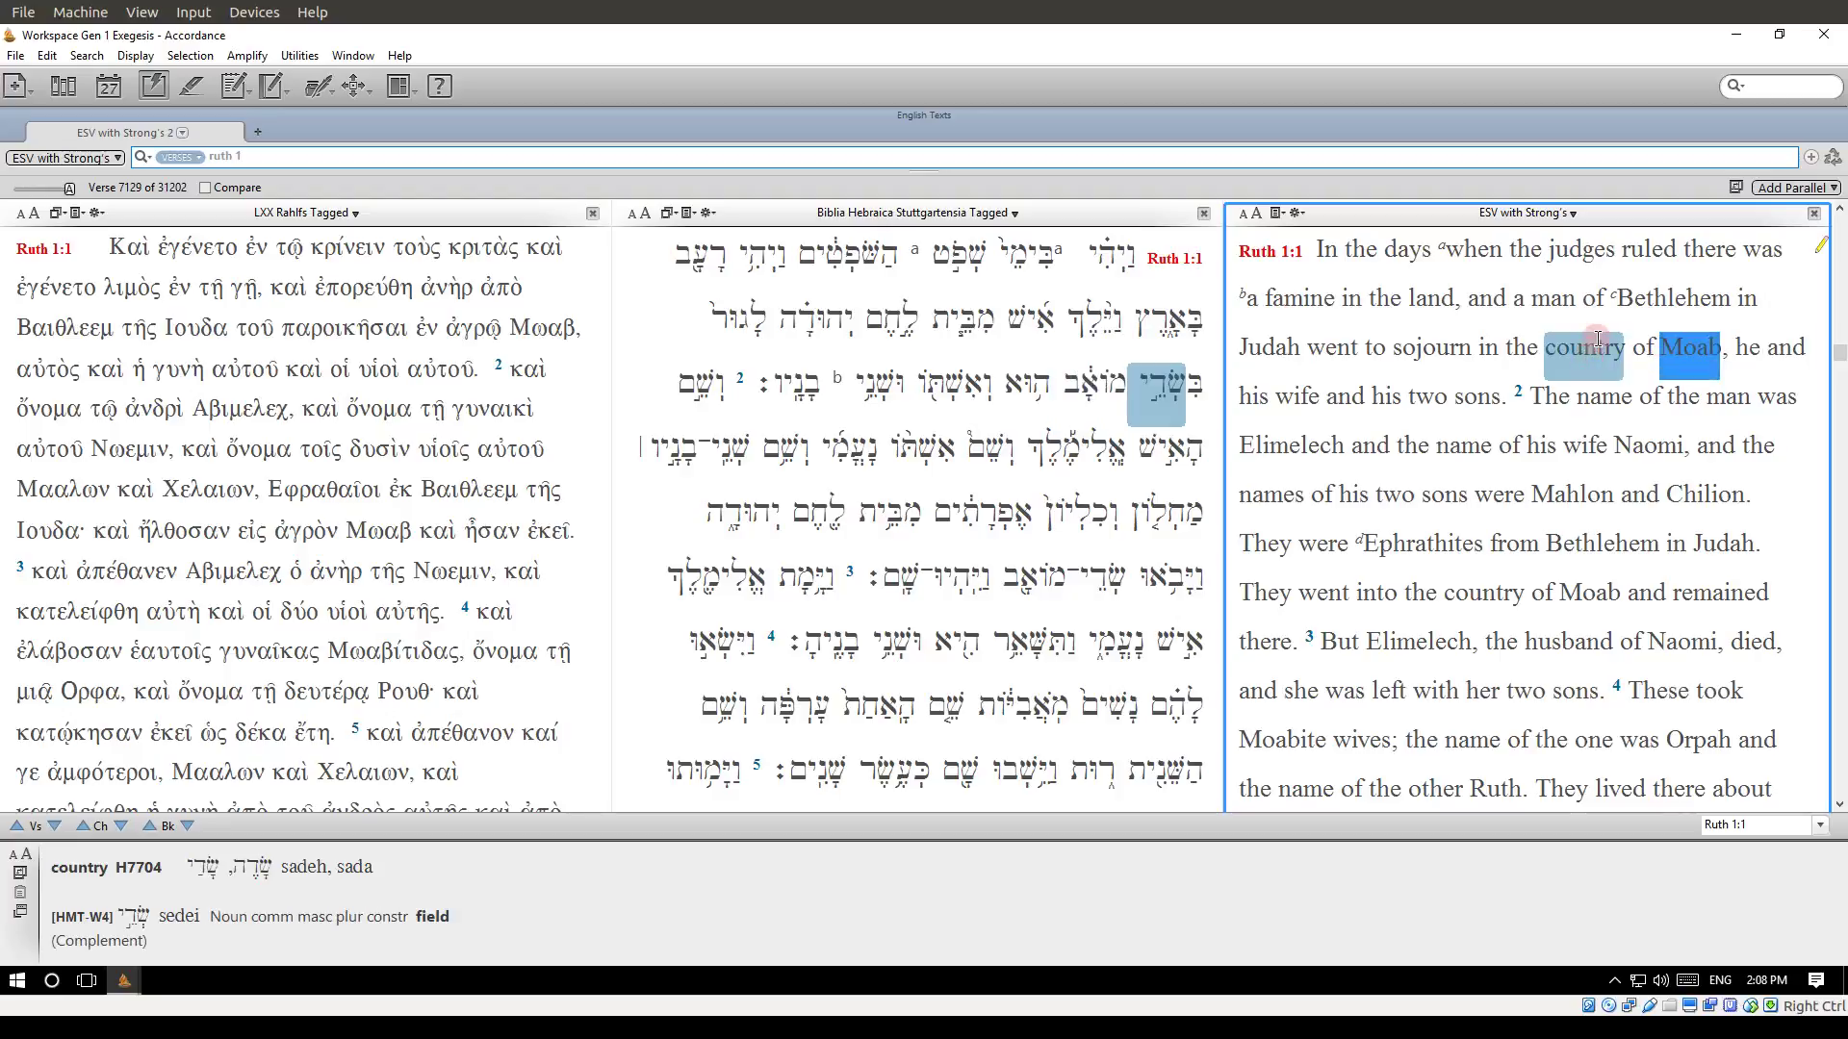
right_click(1666, 295)
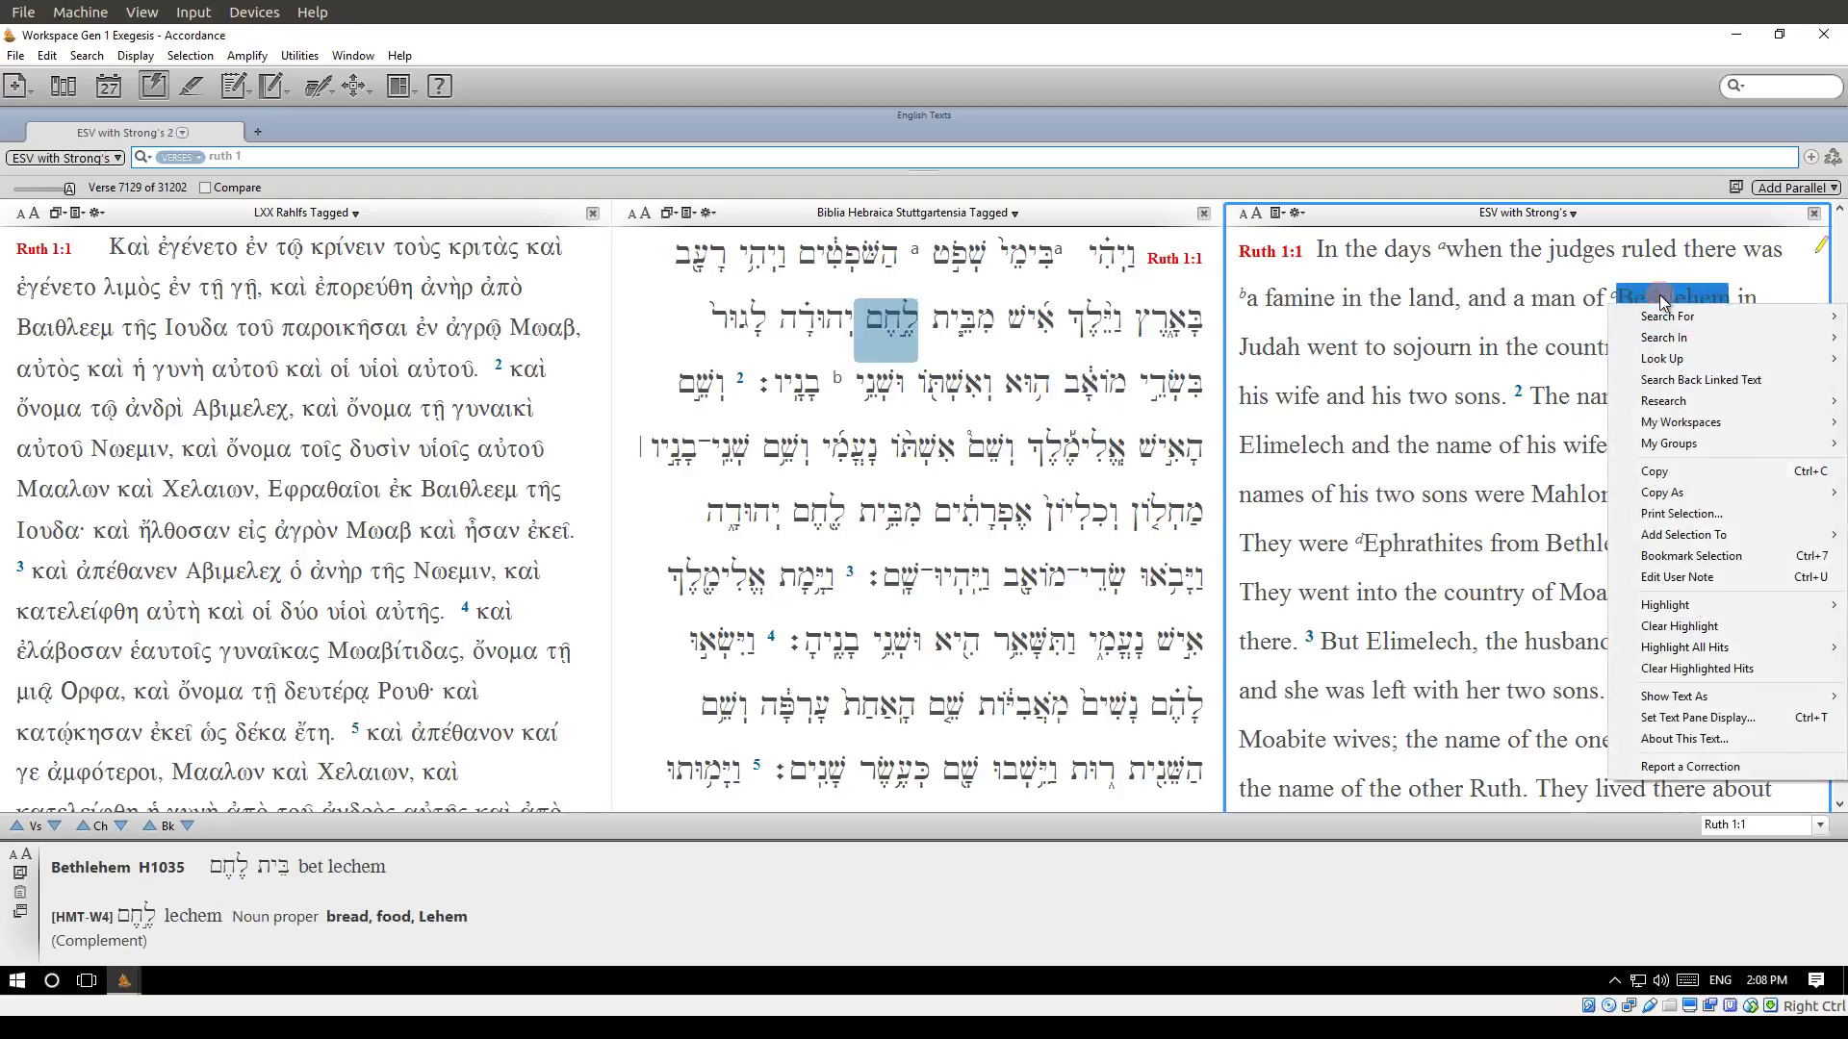
left_click(1289, 302)
right_click(1290, 302)
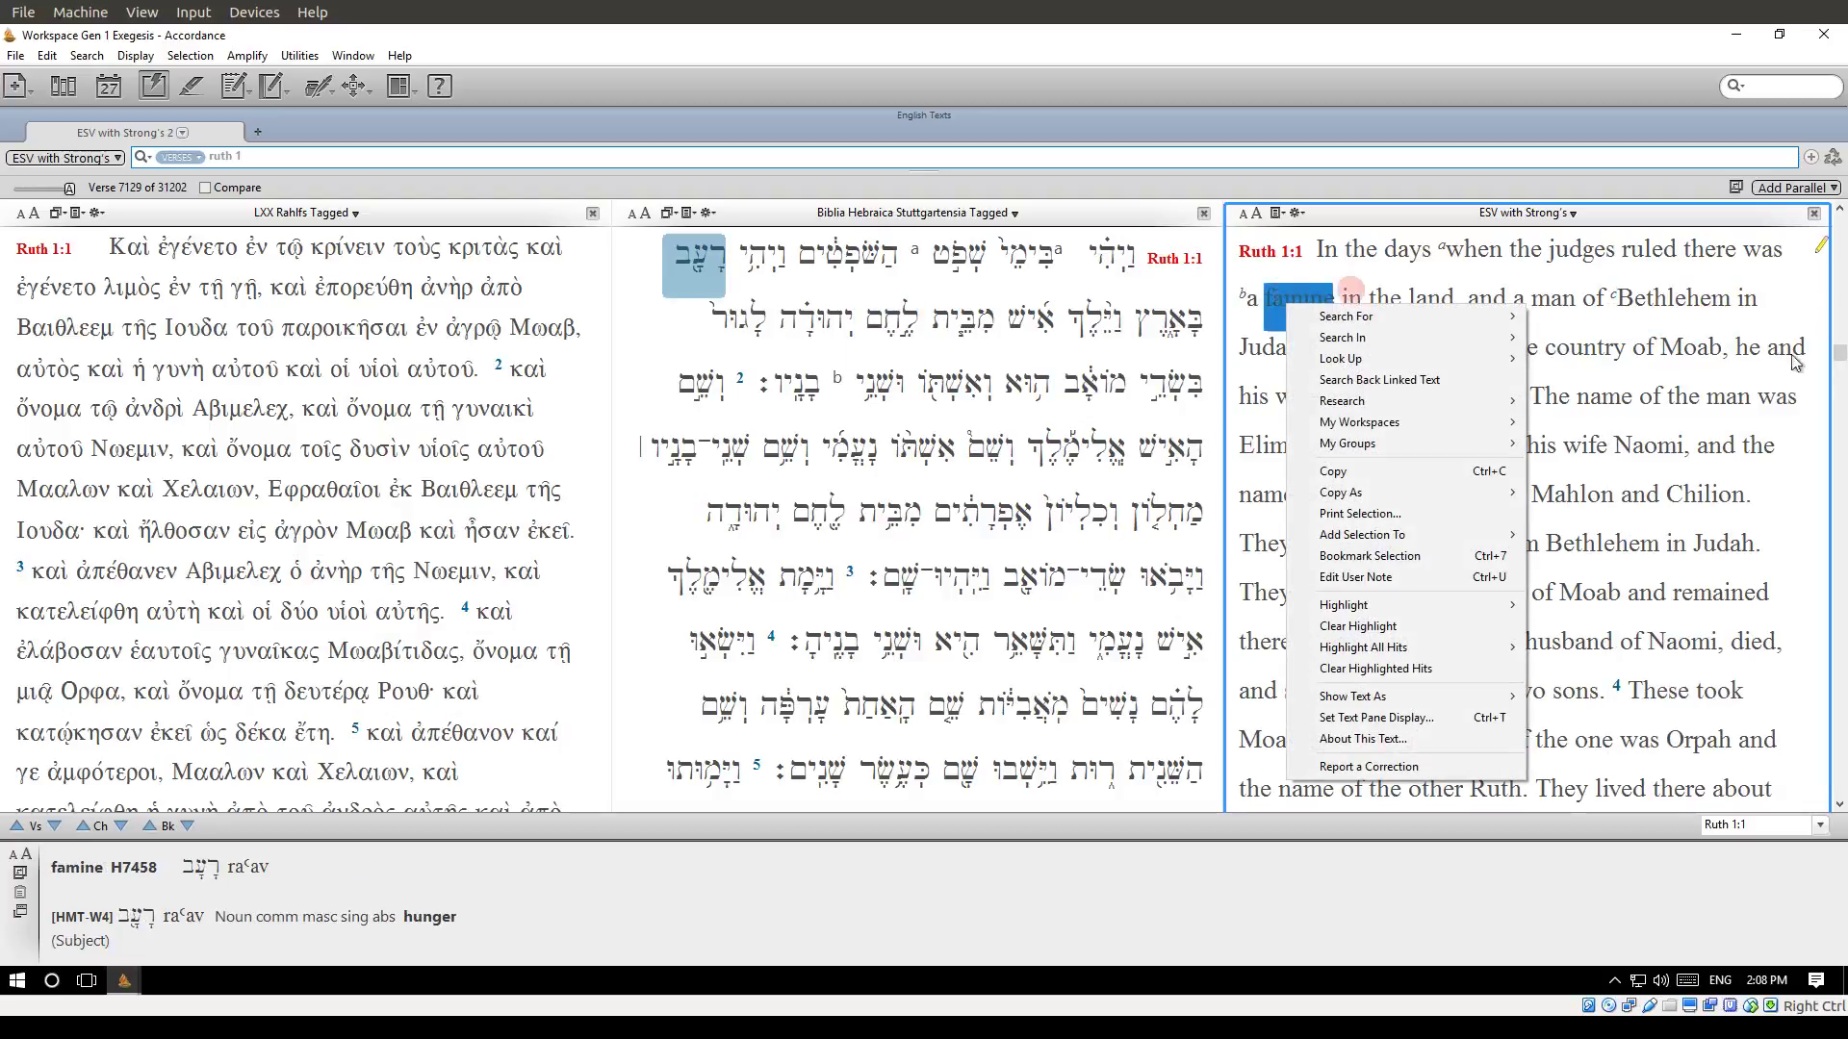
Step: Research the word "Bethlehem" from Ruth 1:1 of the ESV in the [Dictionaries] group
left_click(1647, 299)
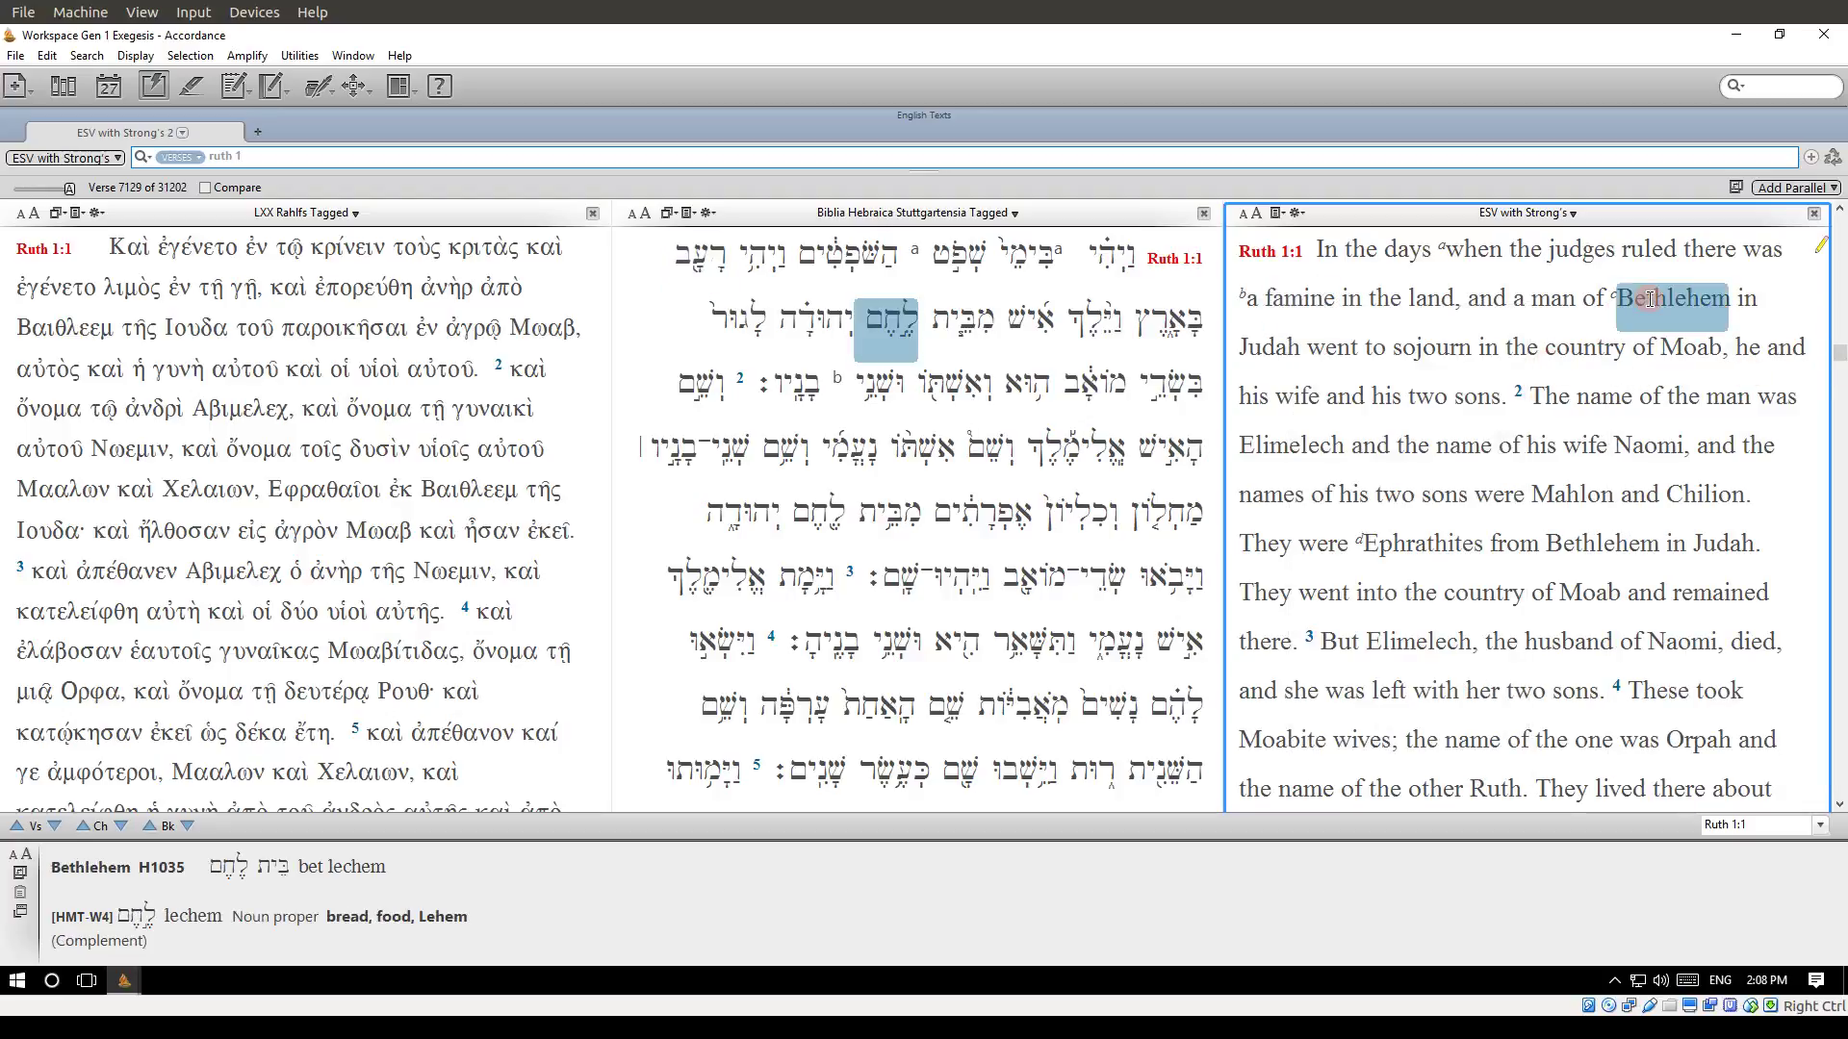
right_click(1647, 299)
mouse_move(1694, 407)
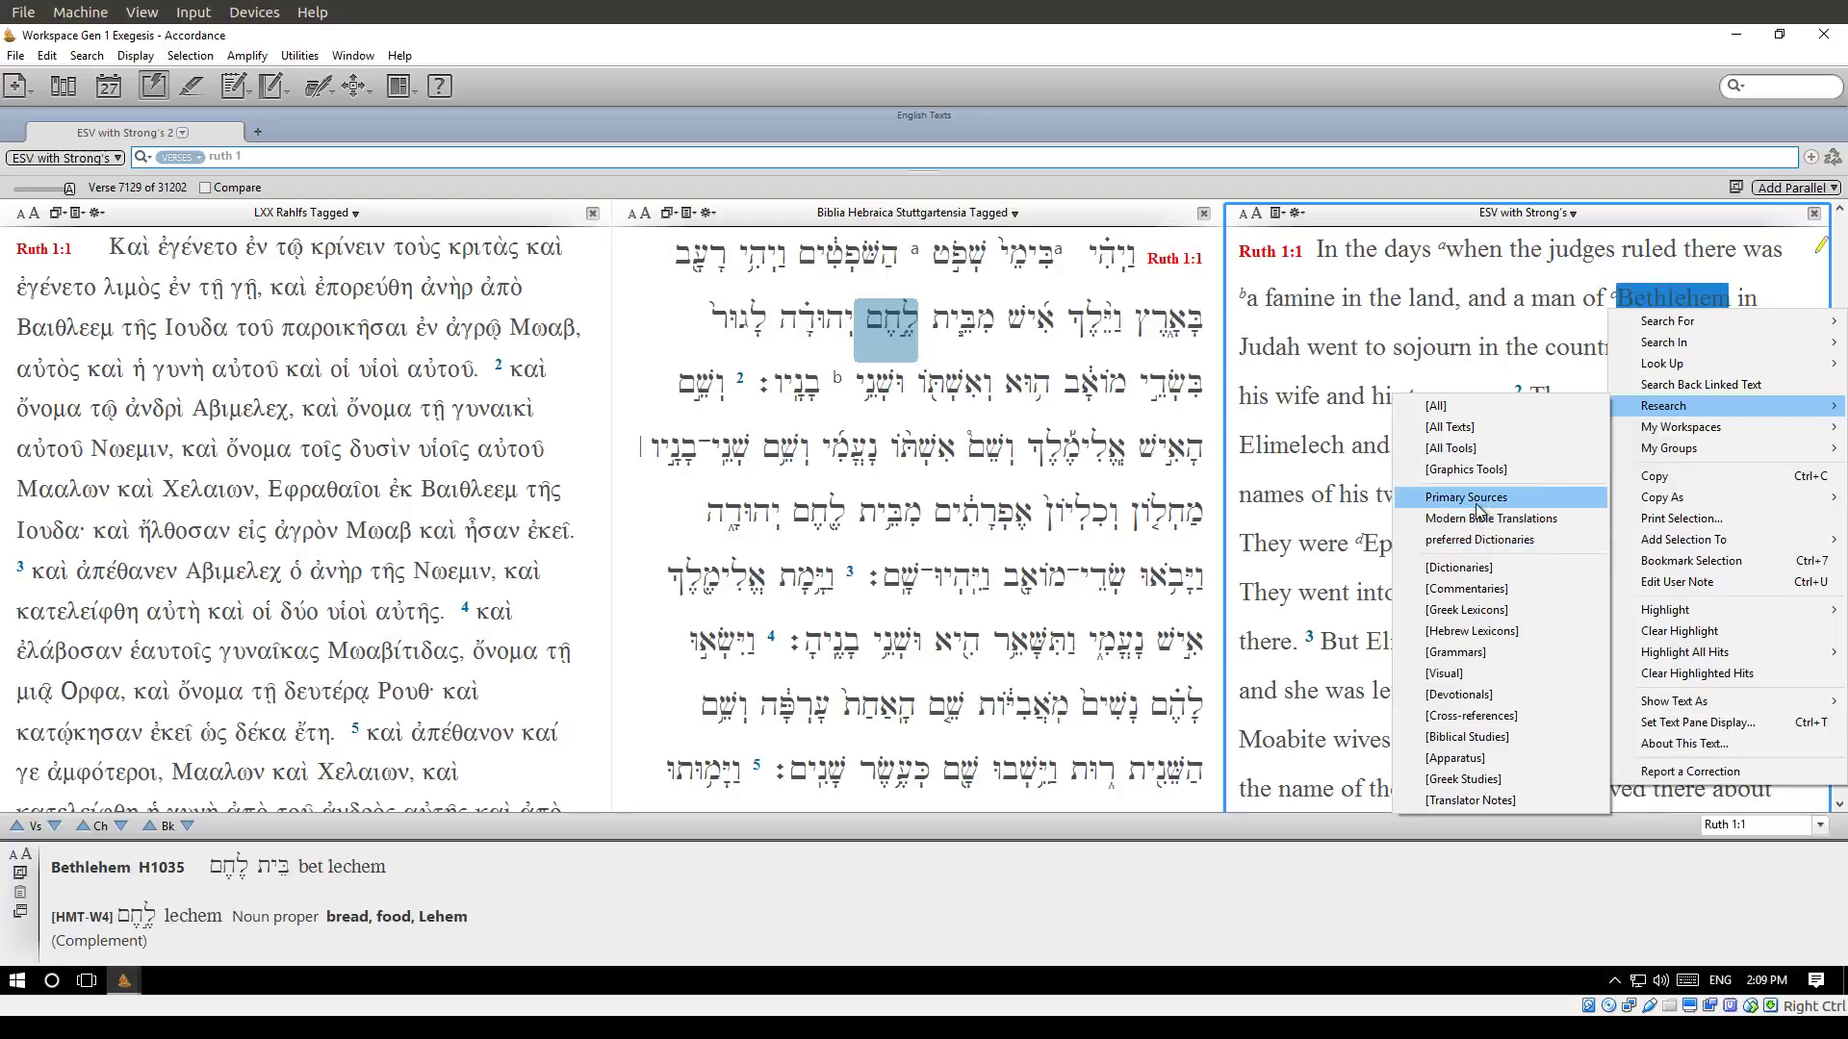
left_click(1475, 569)
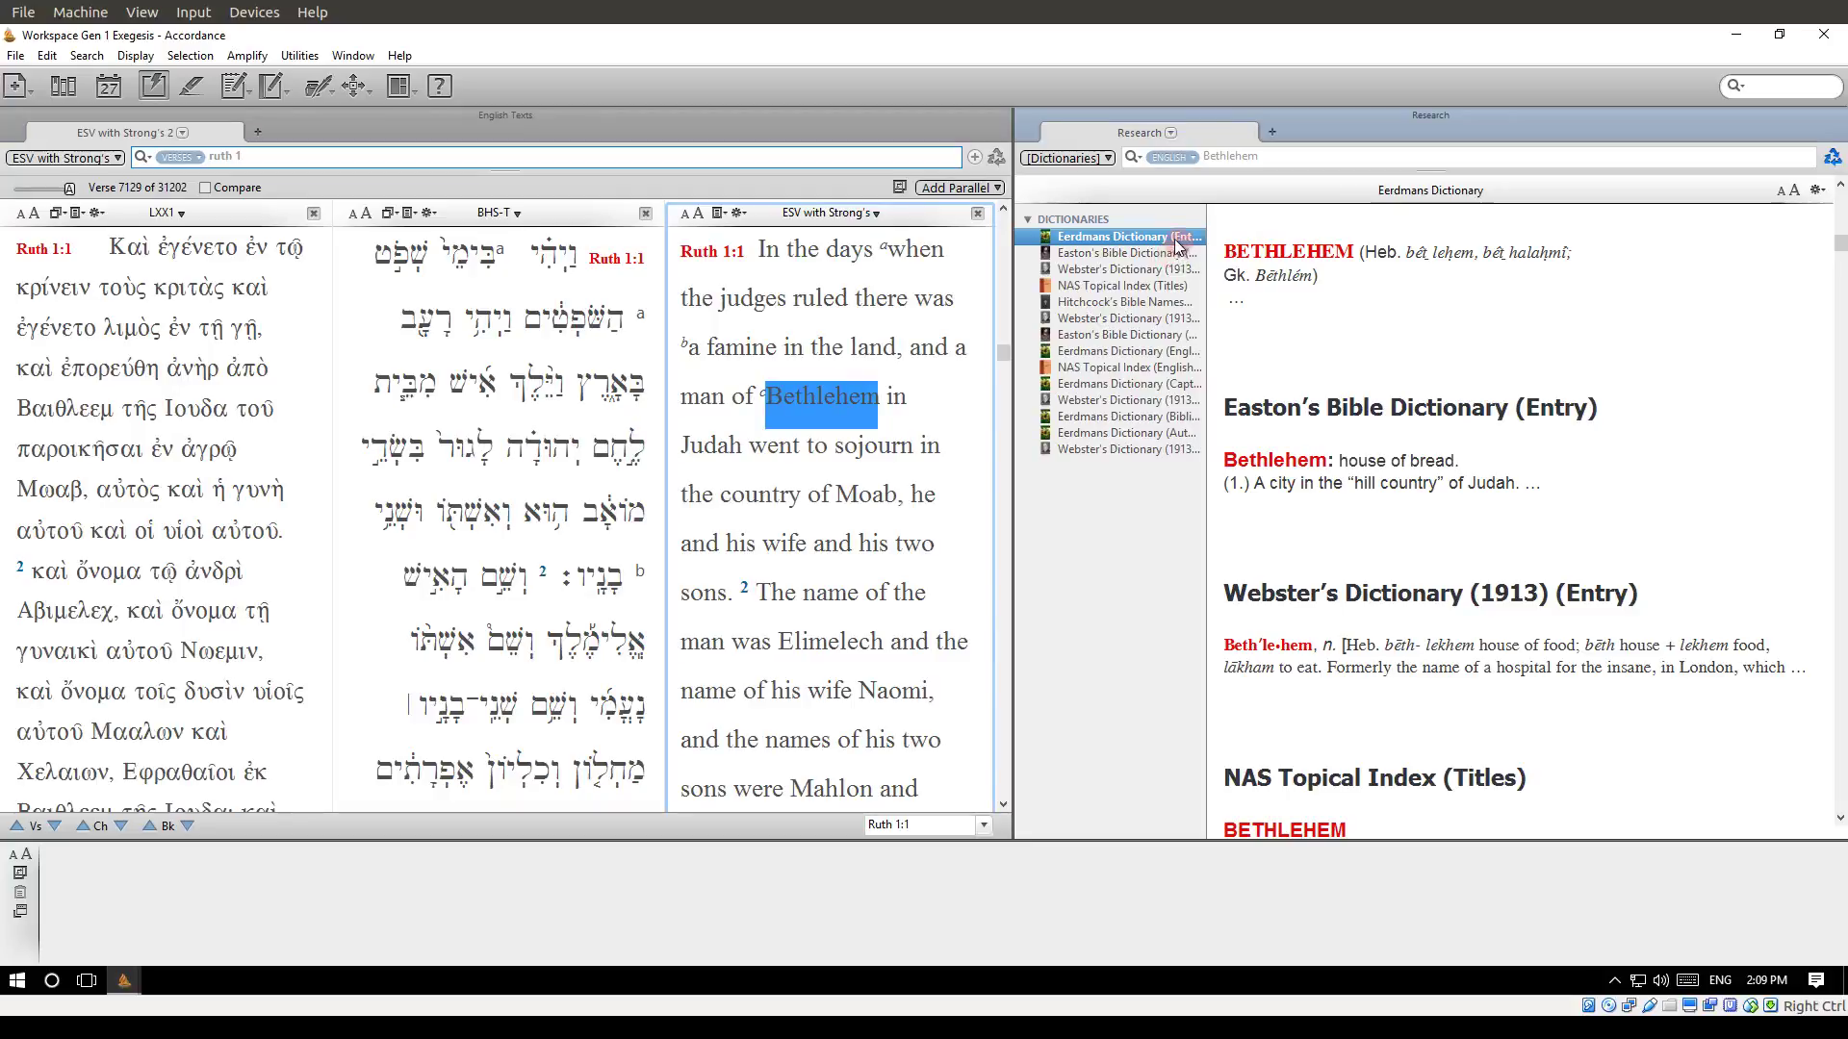
Step: Open the Bethlehem entry found in the Eerdmans Dictionary and skim the article around its Shepherds' Field photo
left_click(1094, 240)
mouse_move(1270, 281)
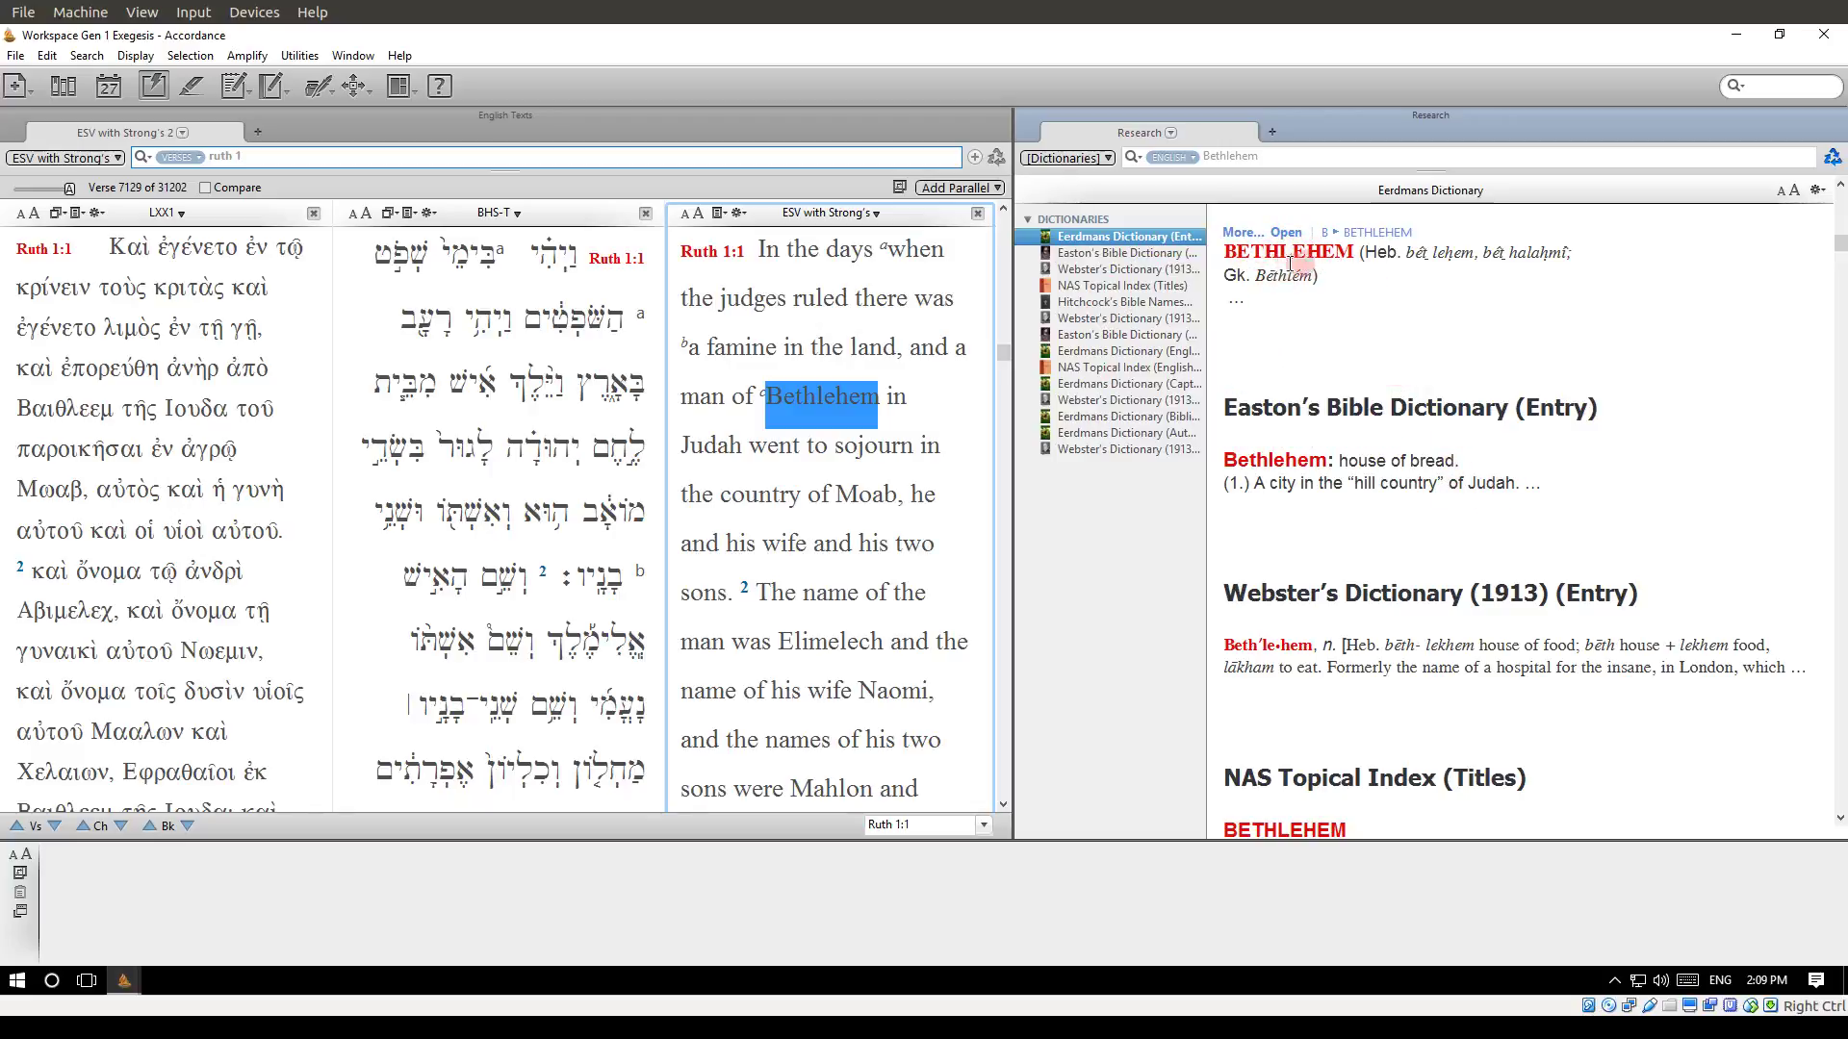
left_click(1287, 234)
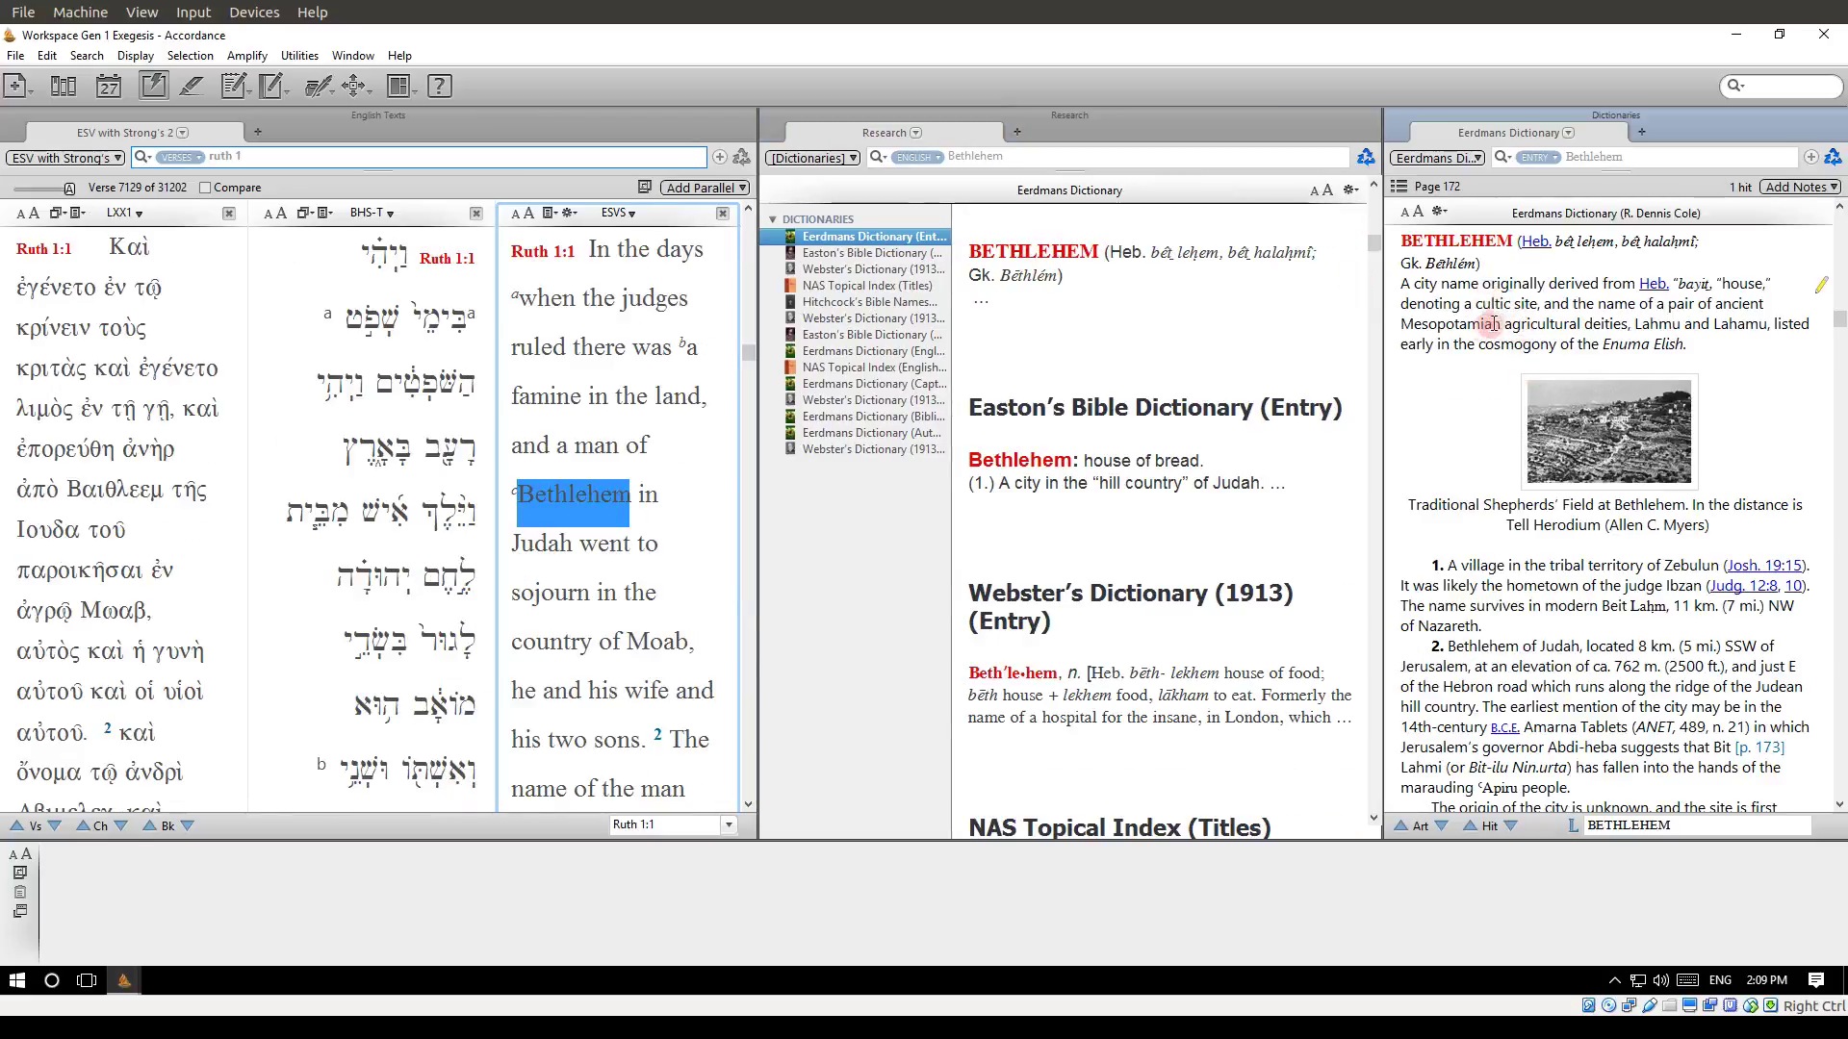
scroll(1525, 644, "down", 10)
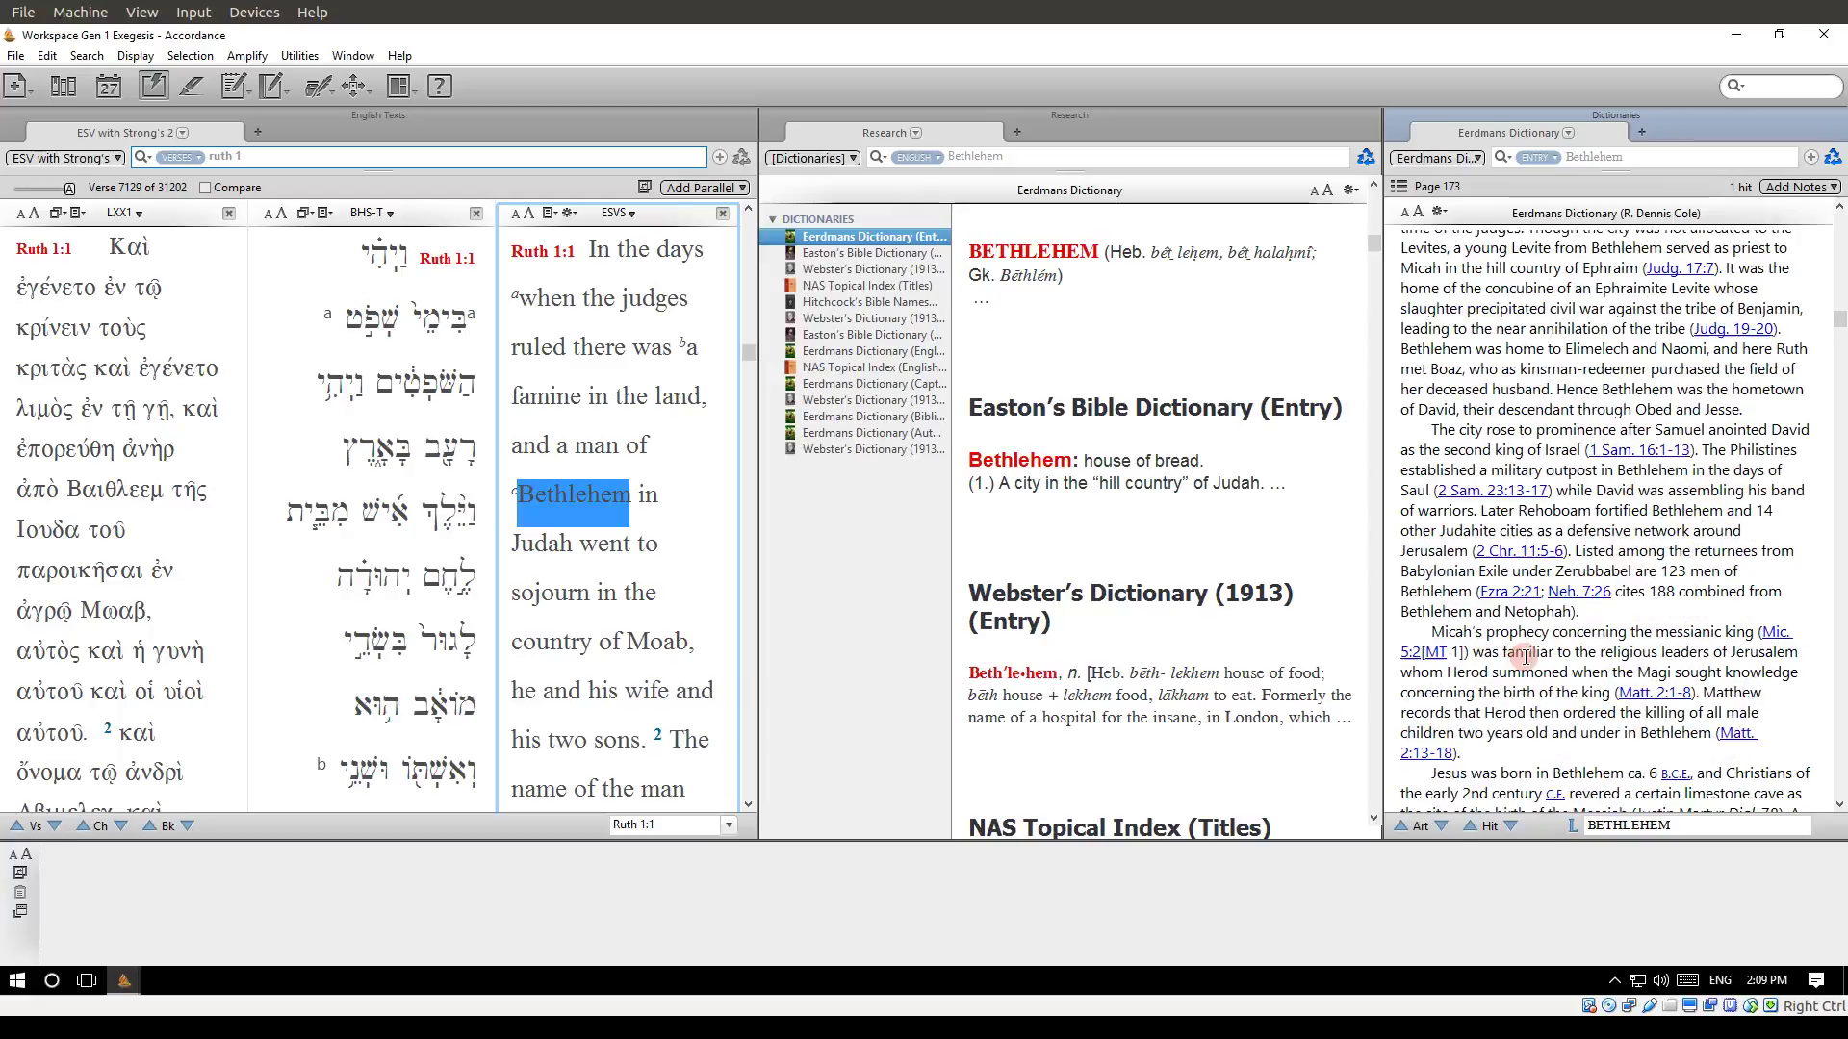
scroll(1525, 657, "down", 6)
scroll(1521, 655, "up", 15)
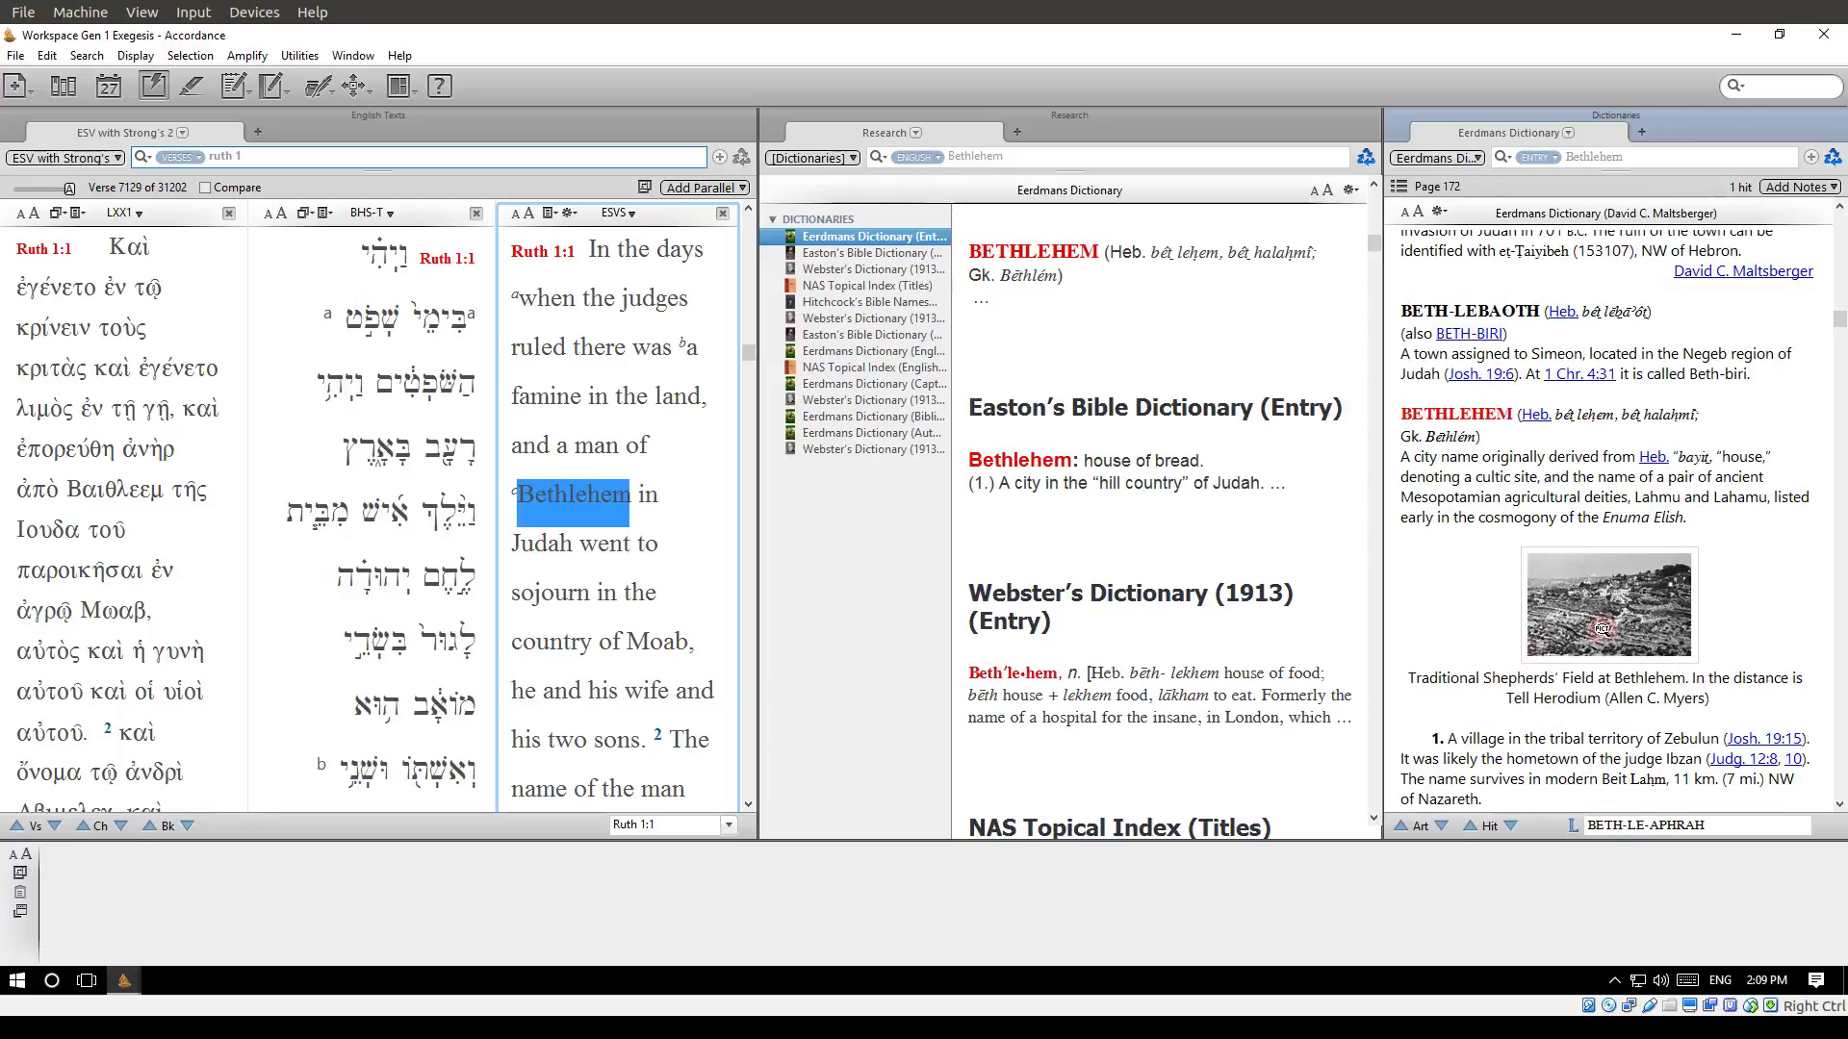
scroll(1583, 553, "up", 2)
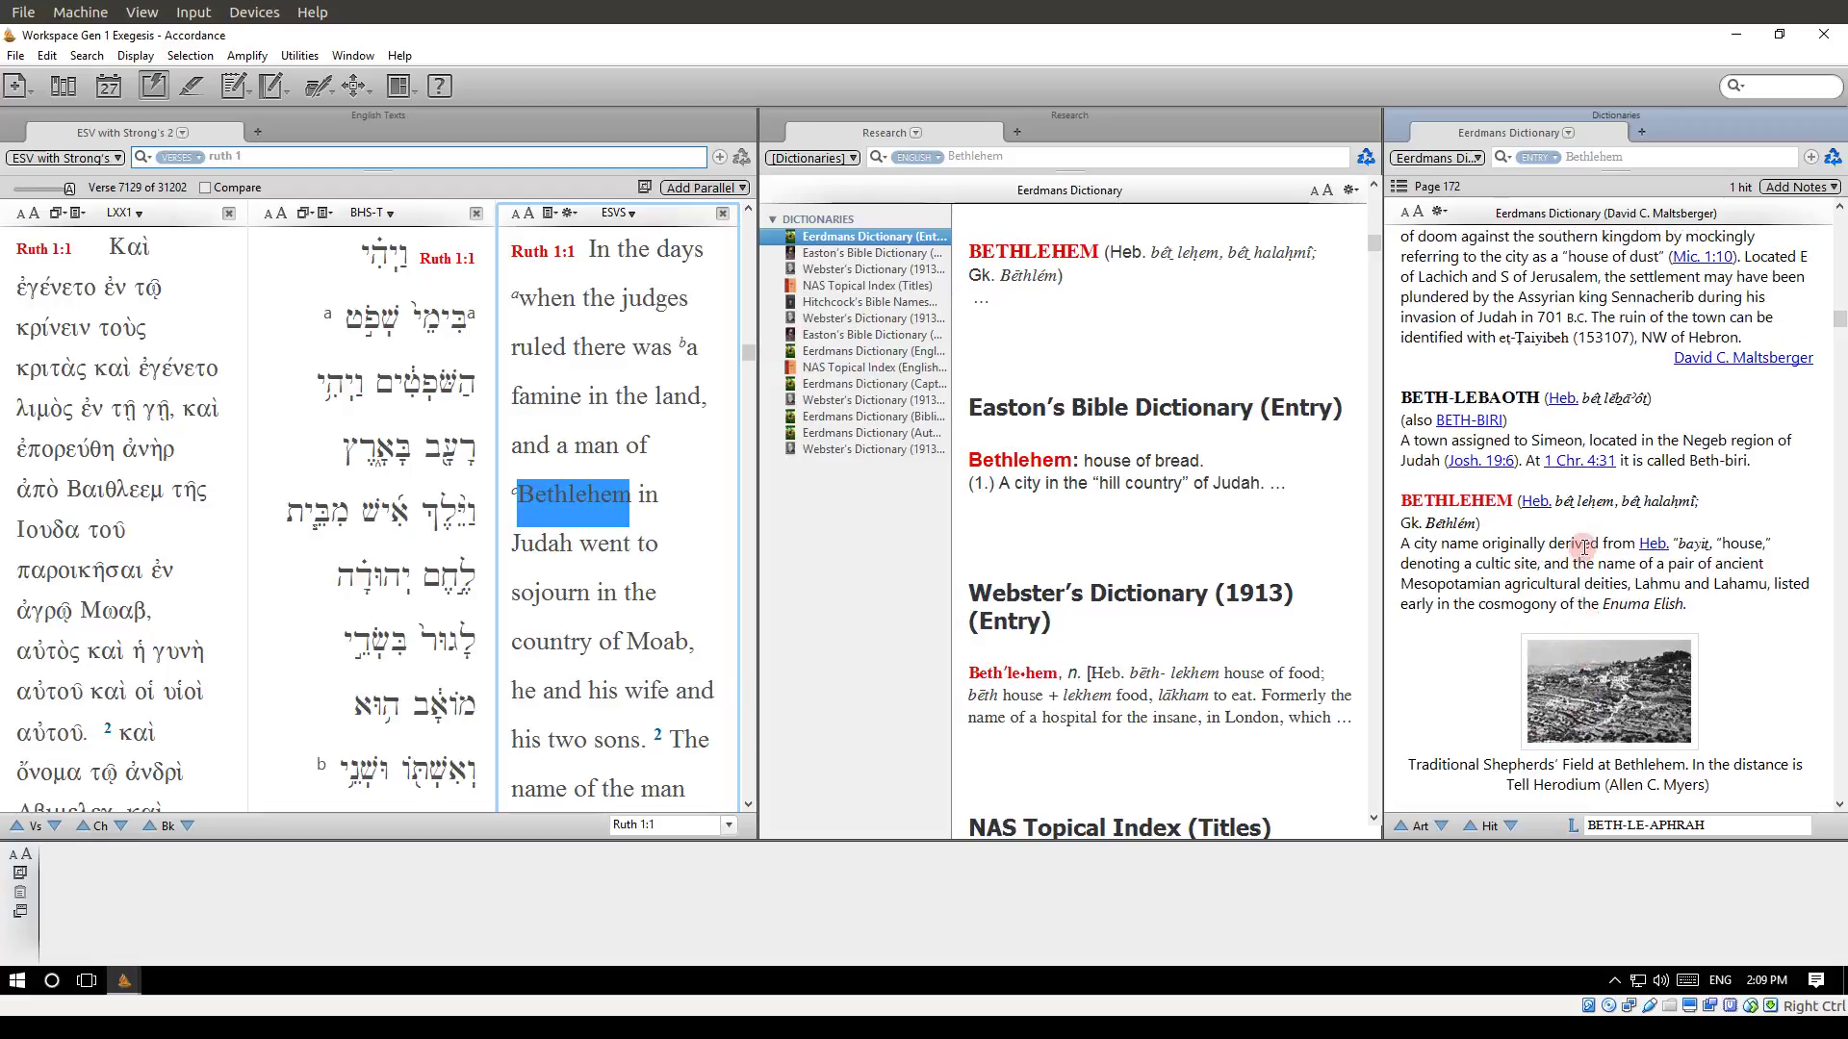
scroll(1583, 545, "down", 4)
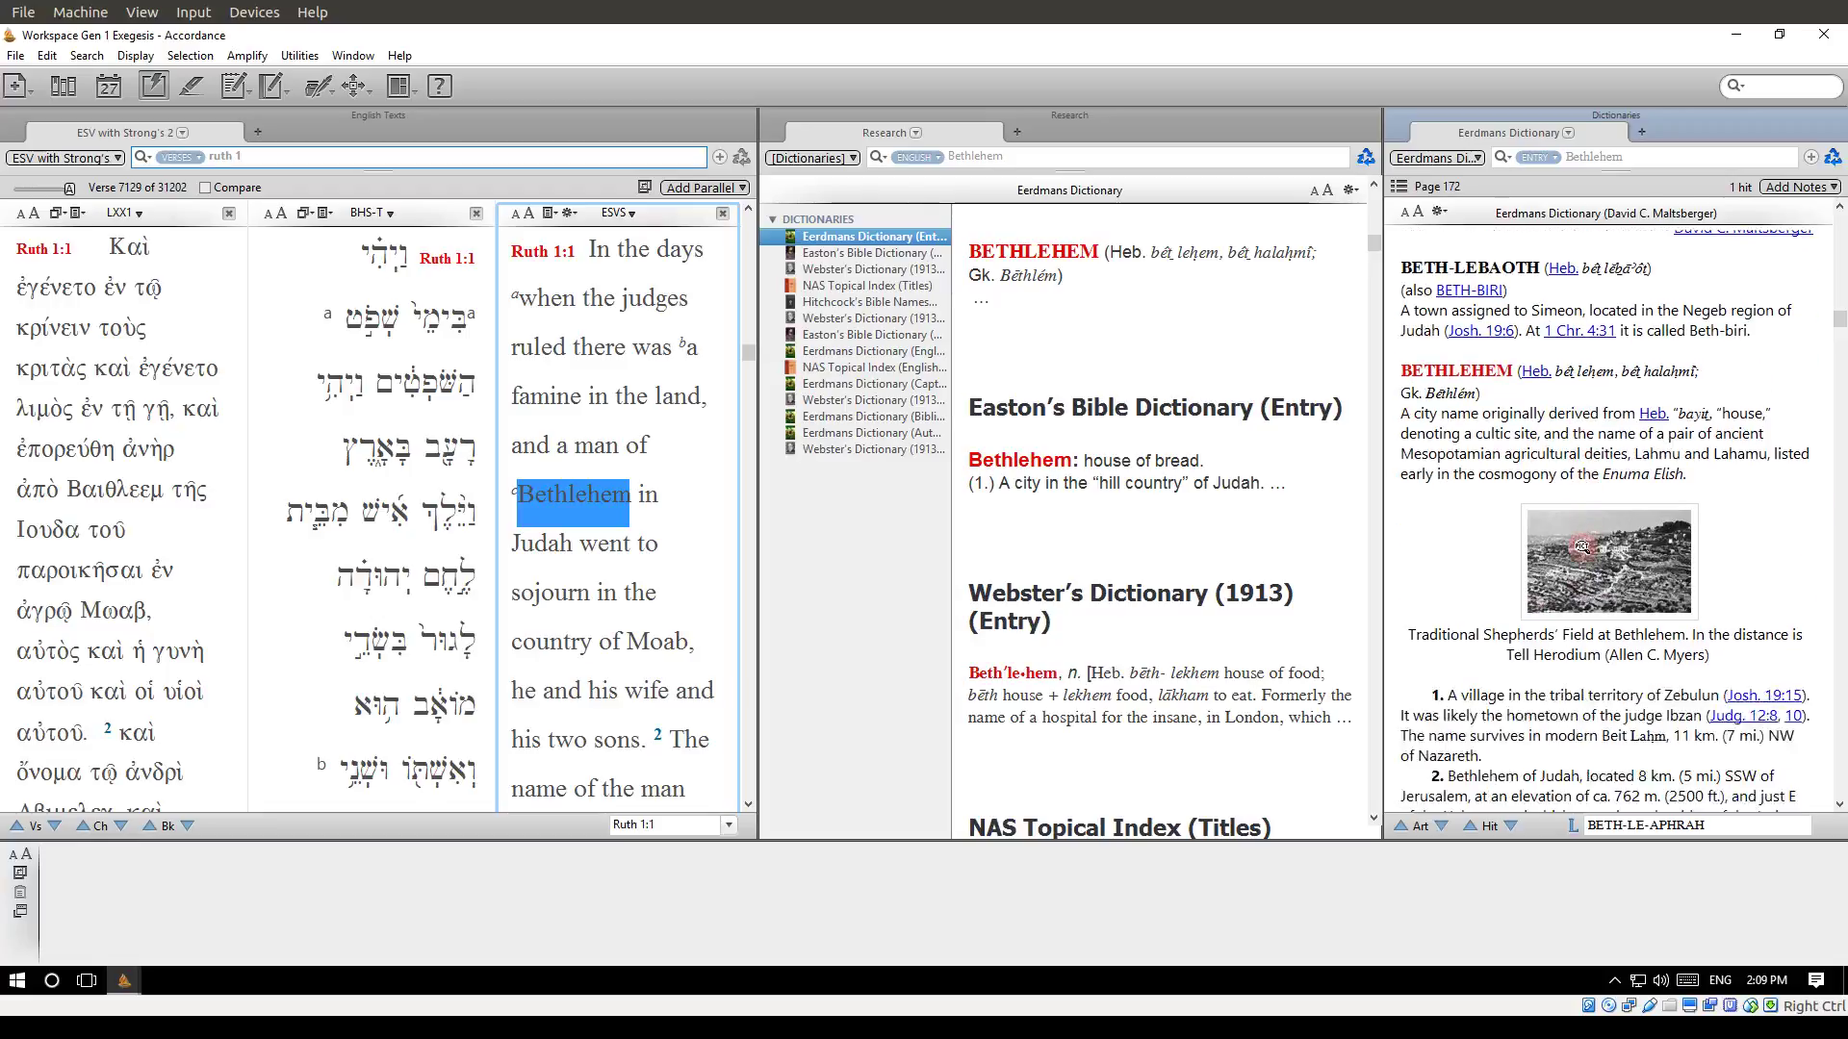
Step: Open the Webster's Dictionary (1913) quotation that mentions Bethlehem and read it in its Birthnight entry
left_click(847, 450)
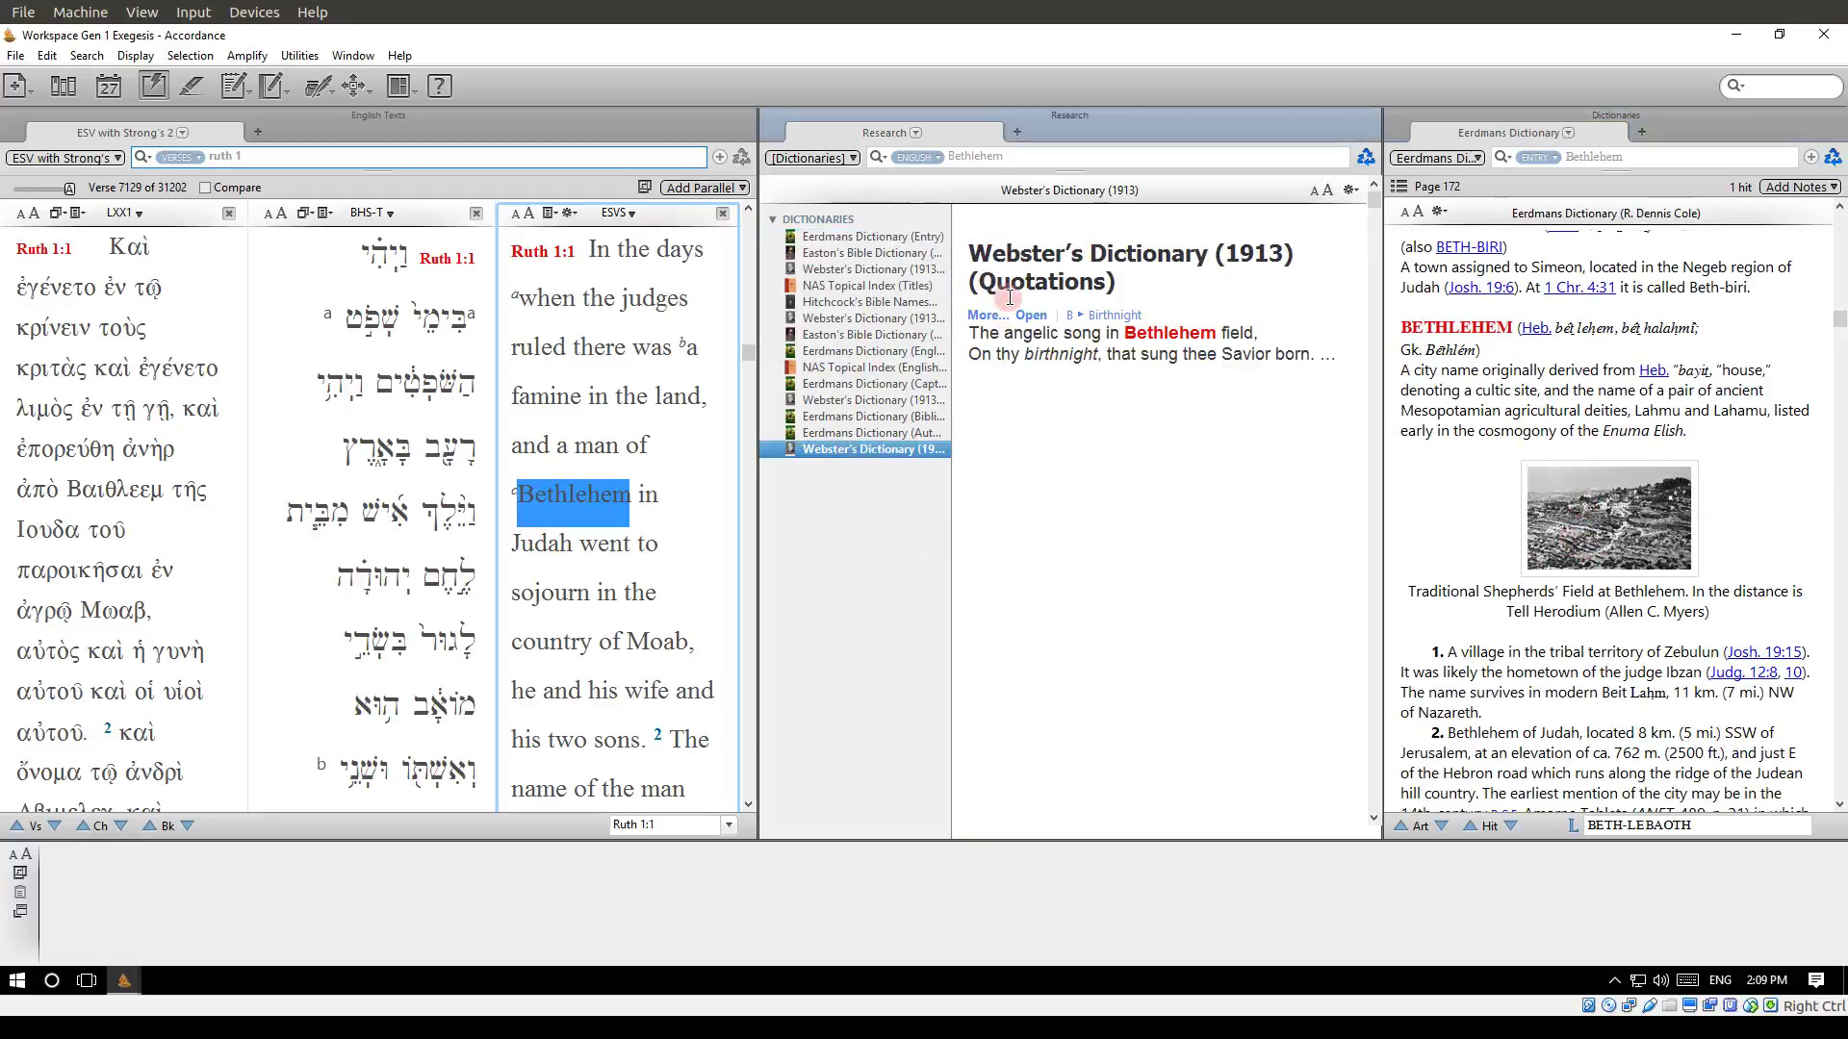
left_click(1035, 317)
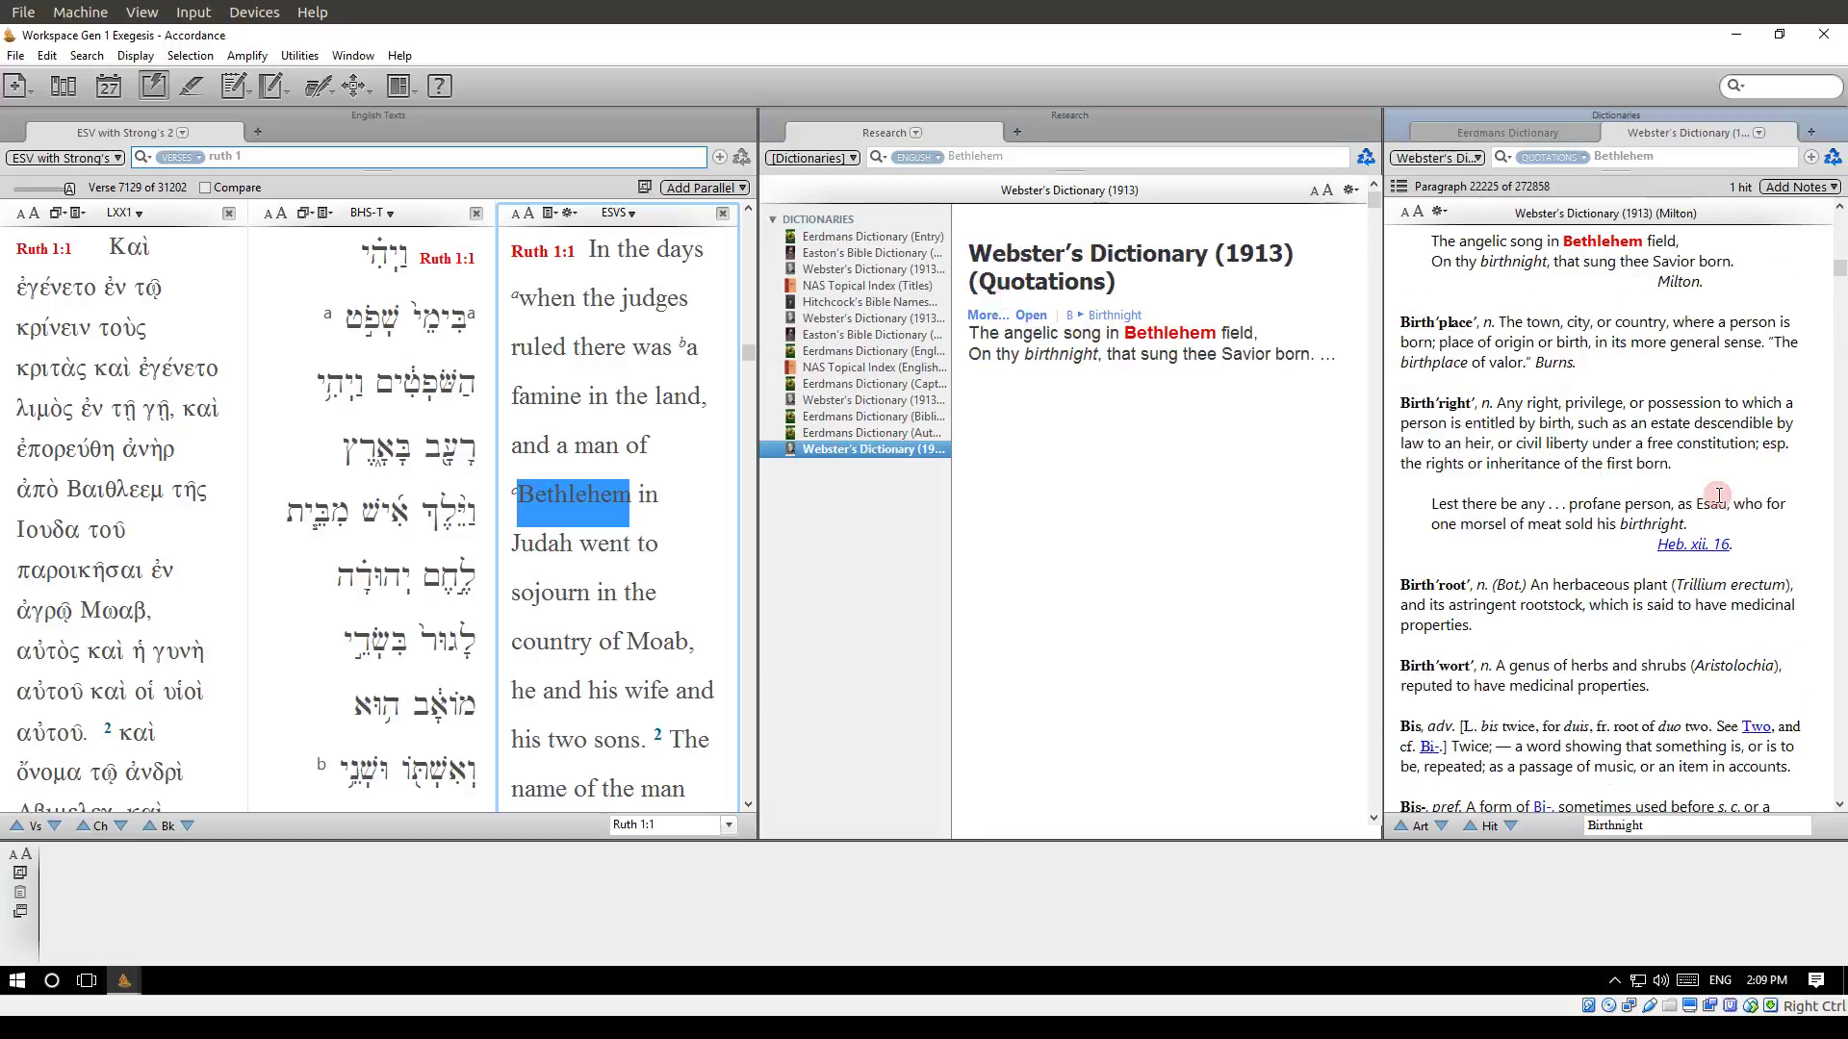
scroll(1583, 397, "up", 3)
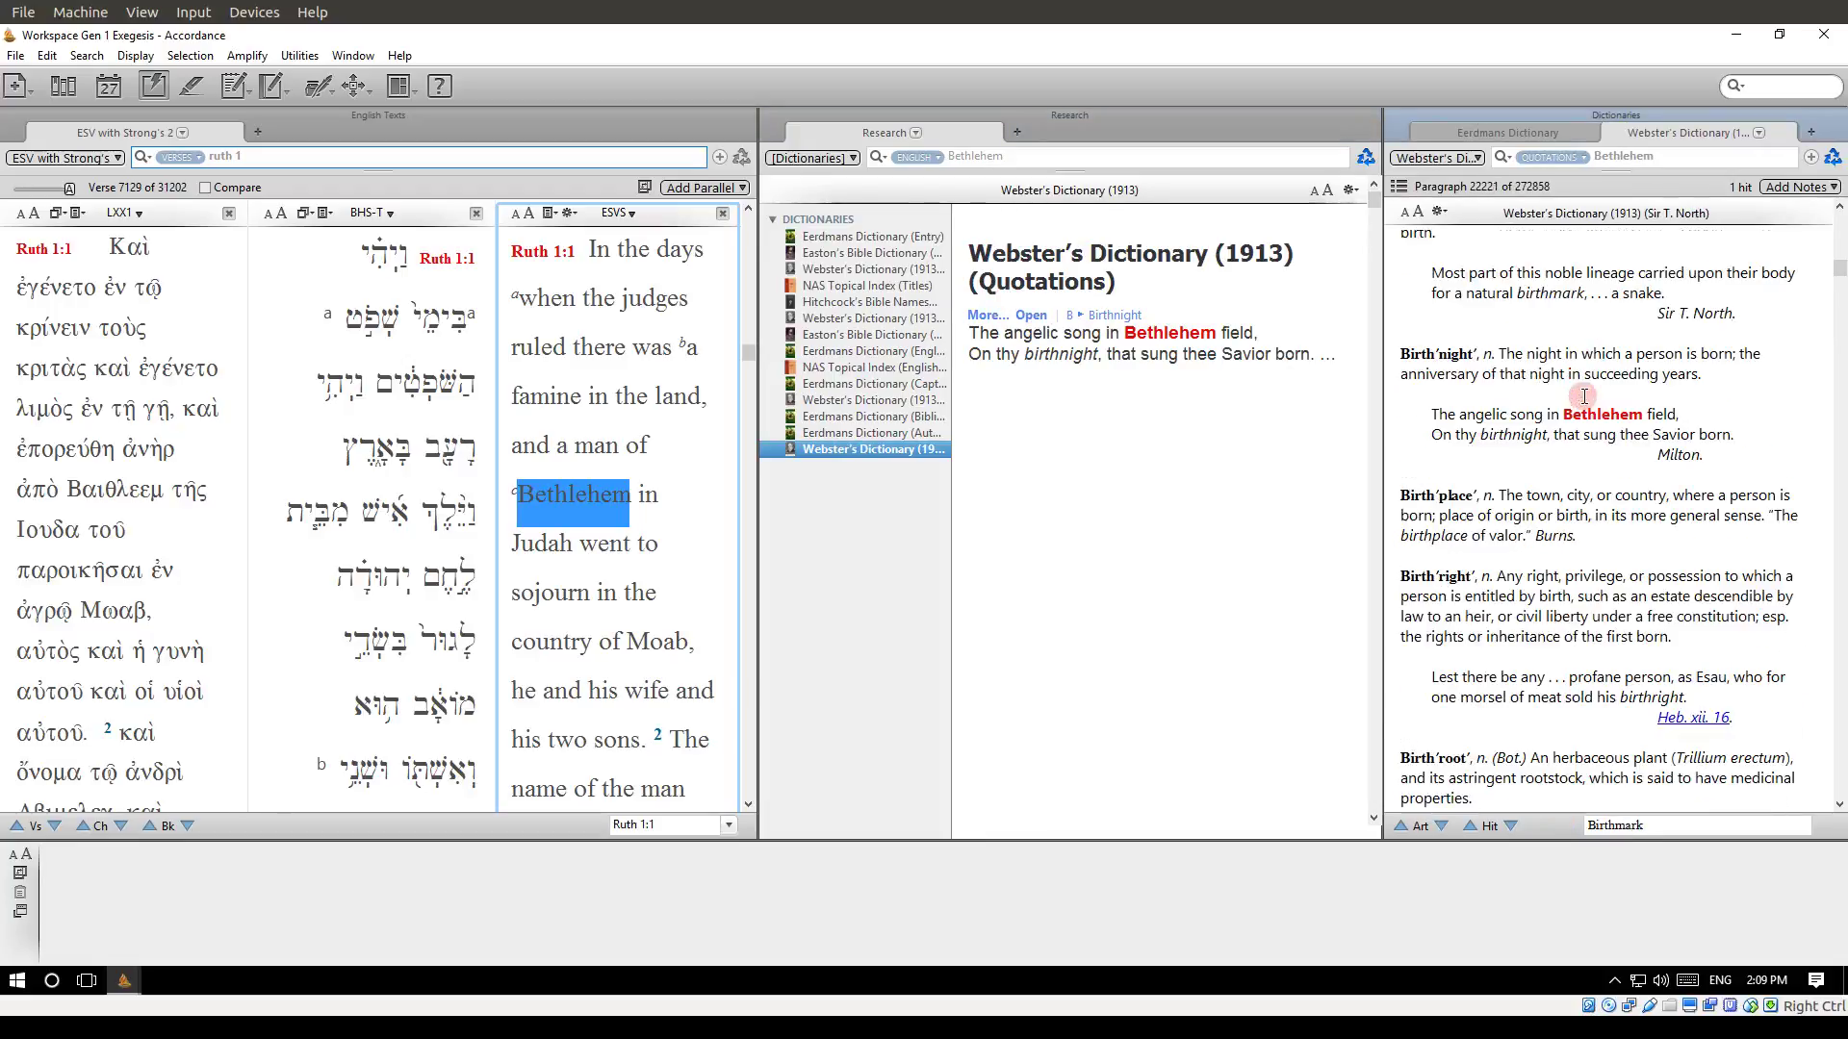
scroll(1583, 396, "down", 3)
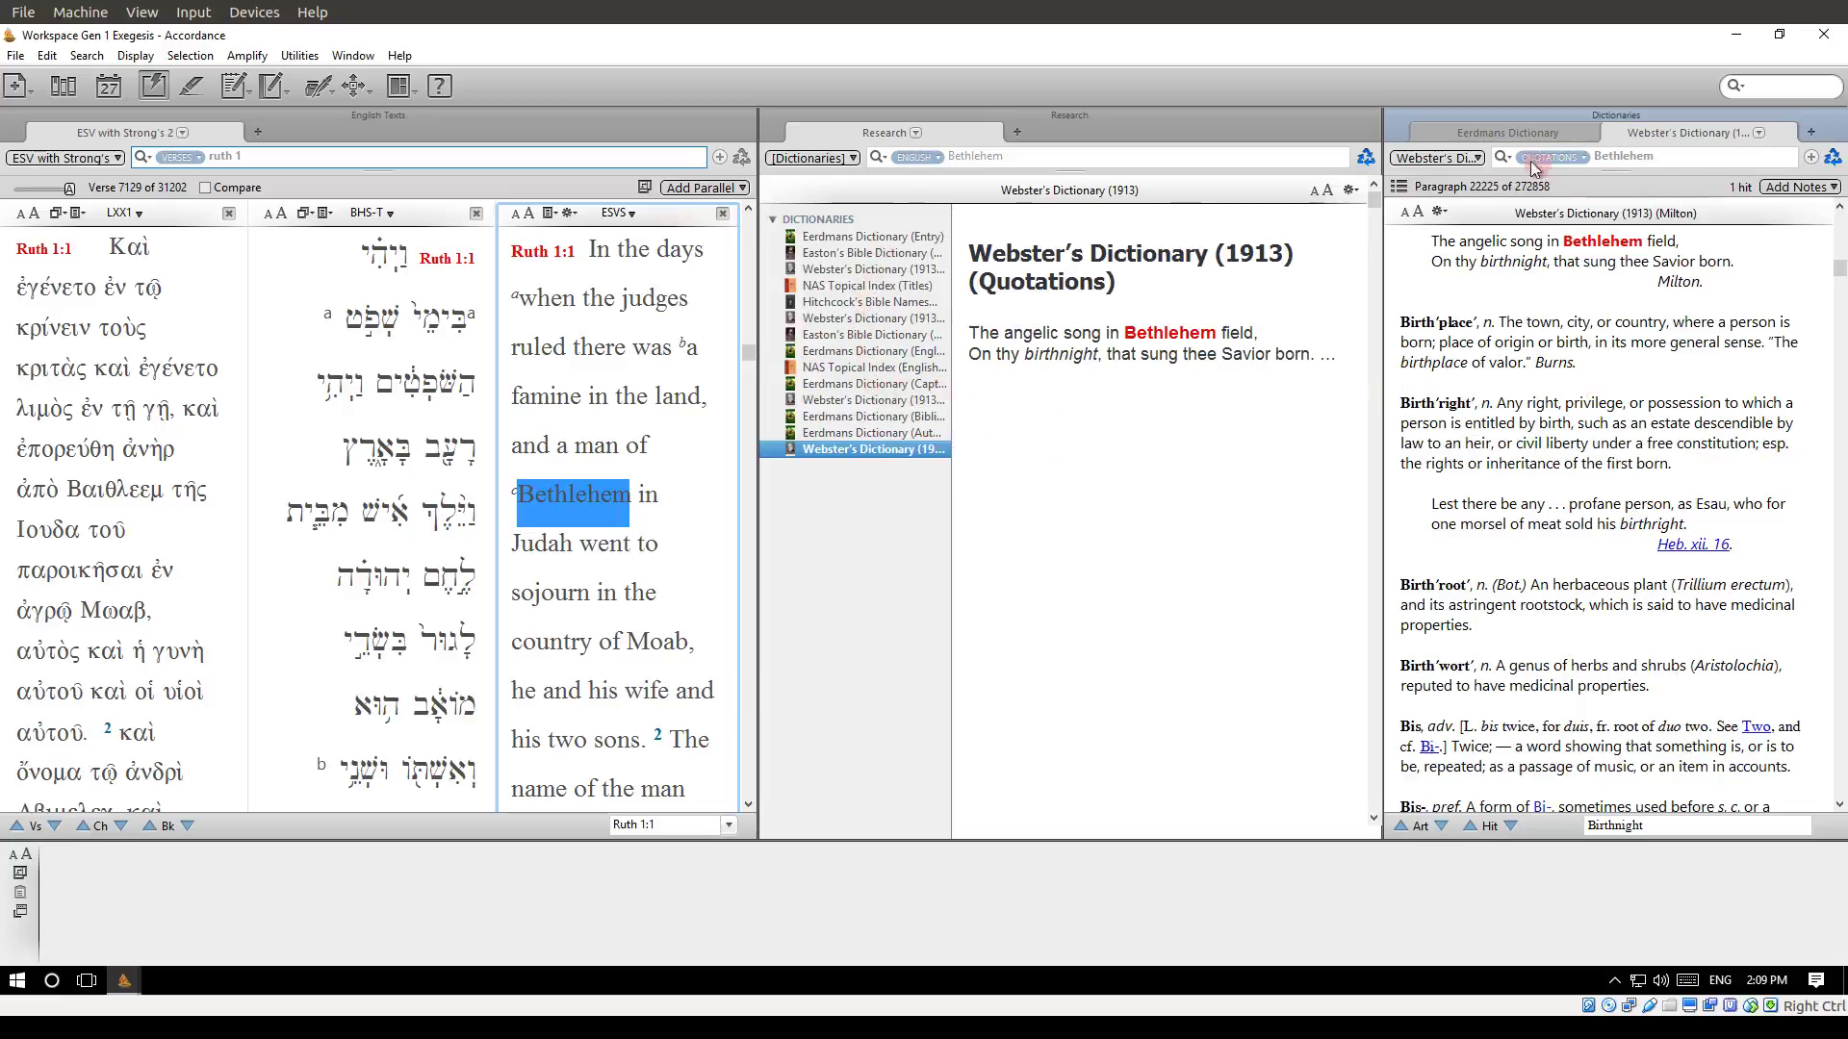
Step: Close the Research and Dictionaries panes, and research "Bethlehem" from Ruth 1:1 in the [Commentaries] group
left_click(1371, 113)
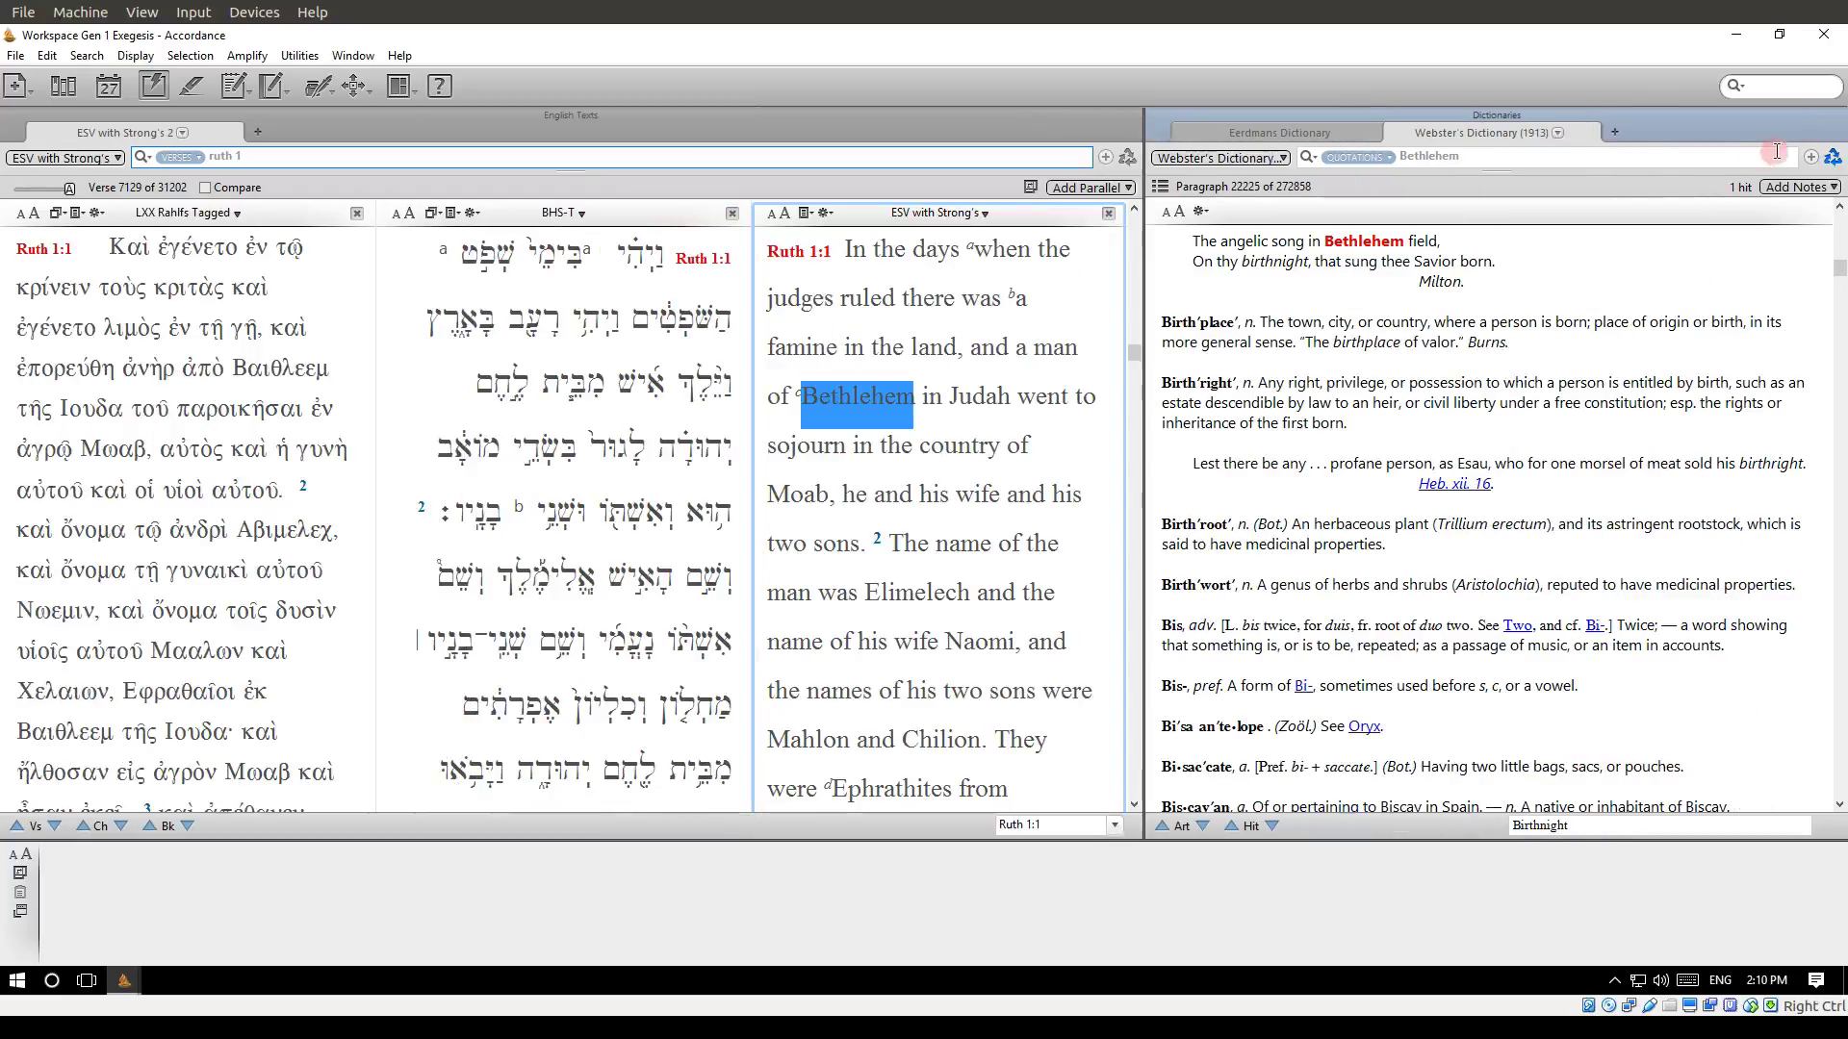
left_click(1835, 117)
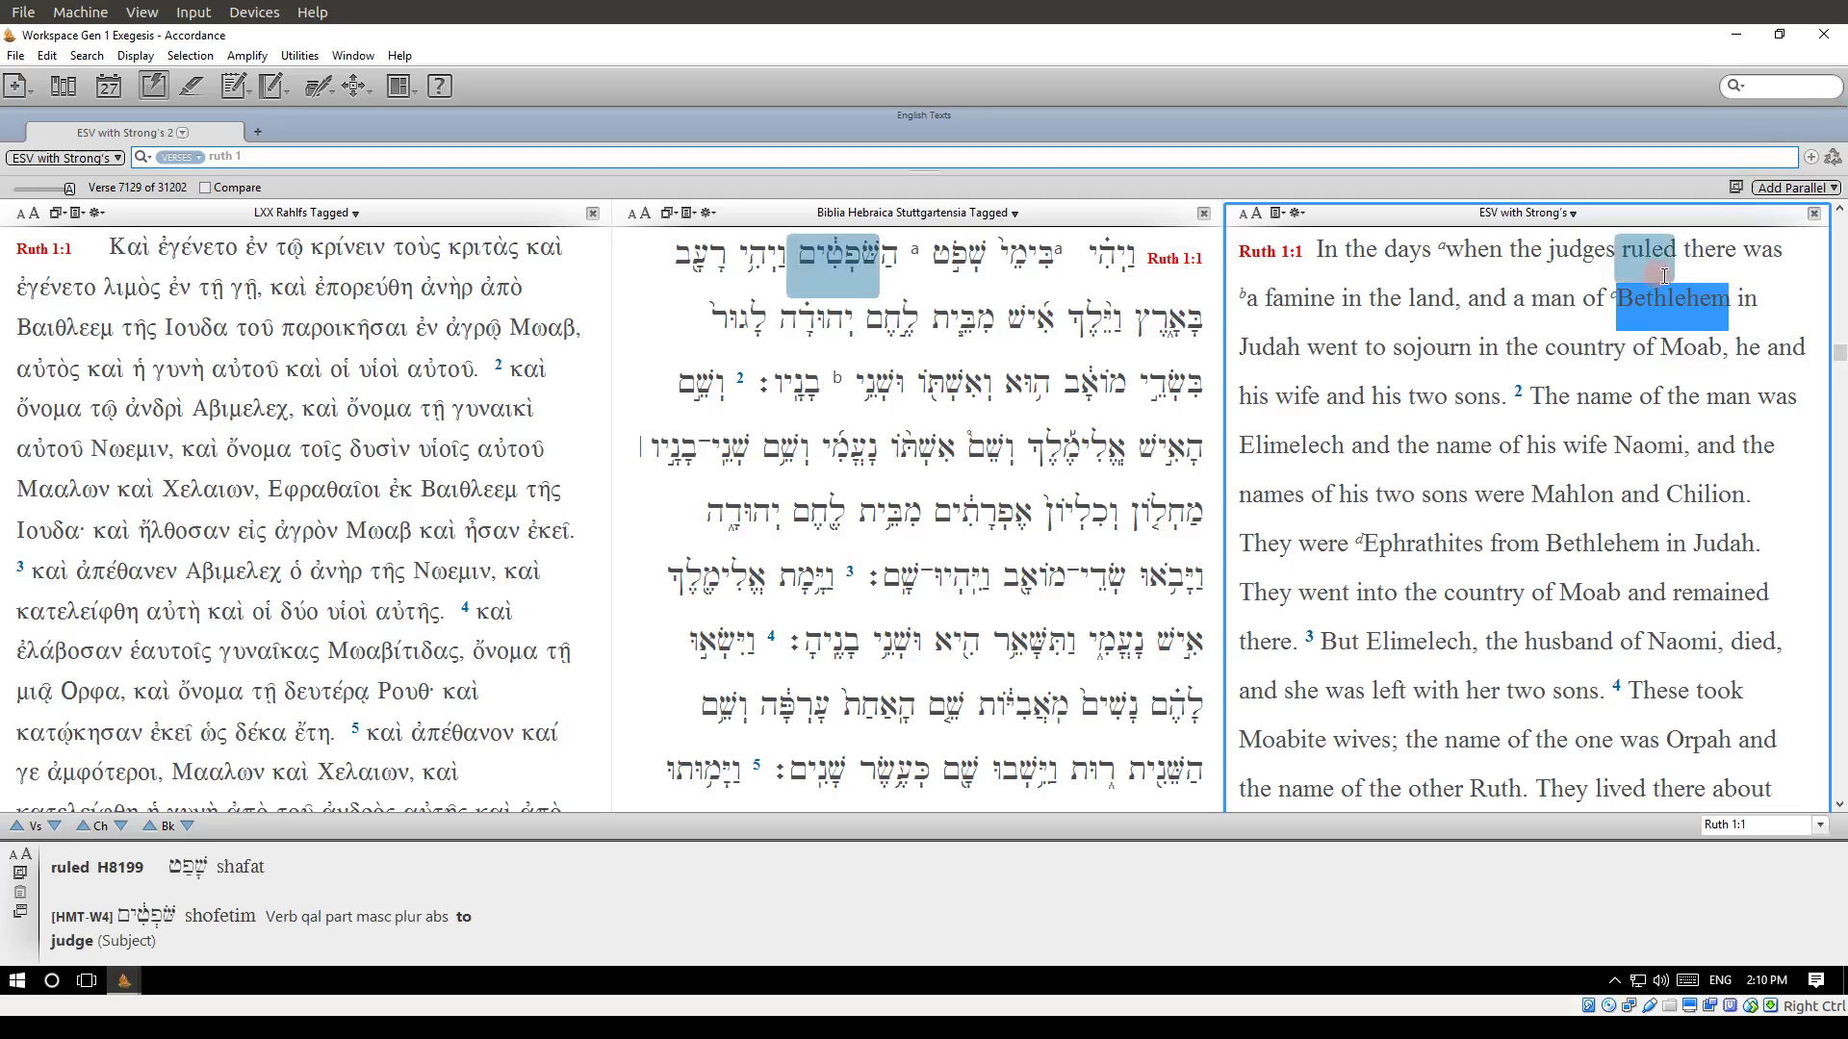
right_click(1665, 308)
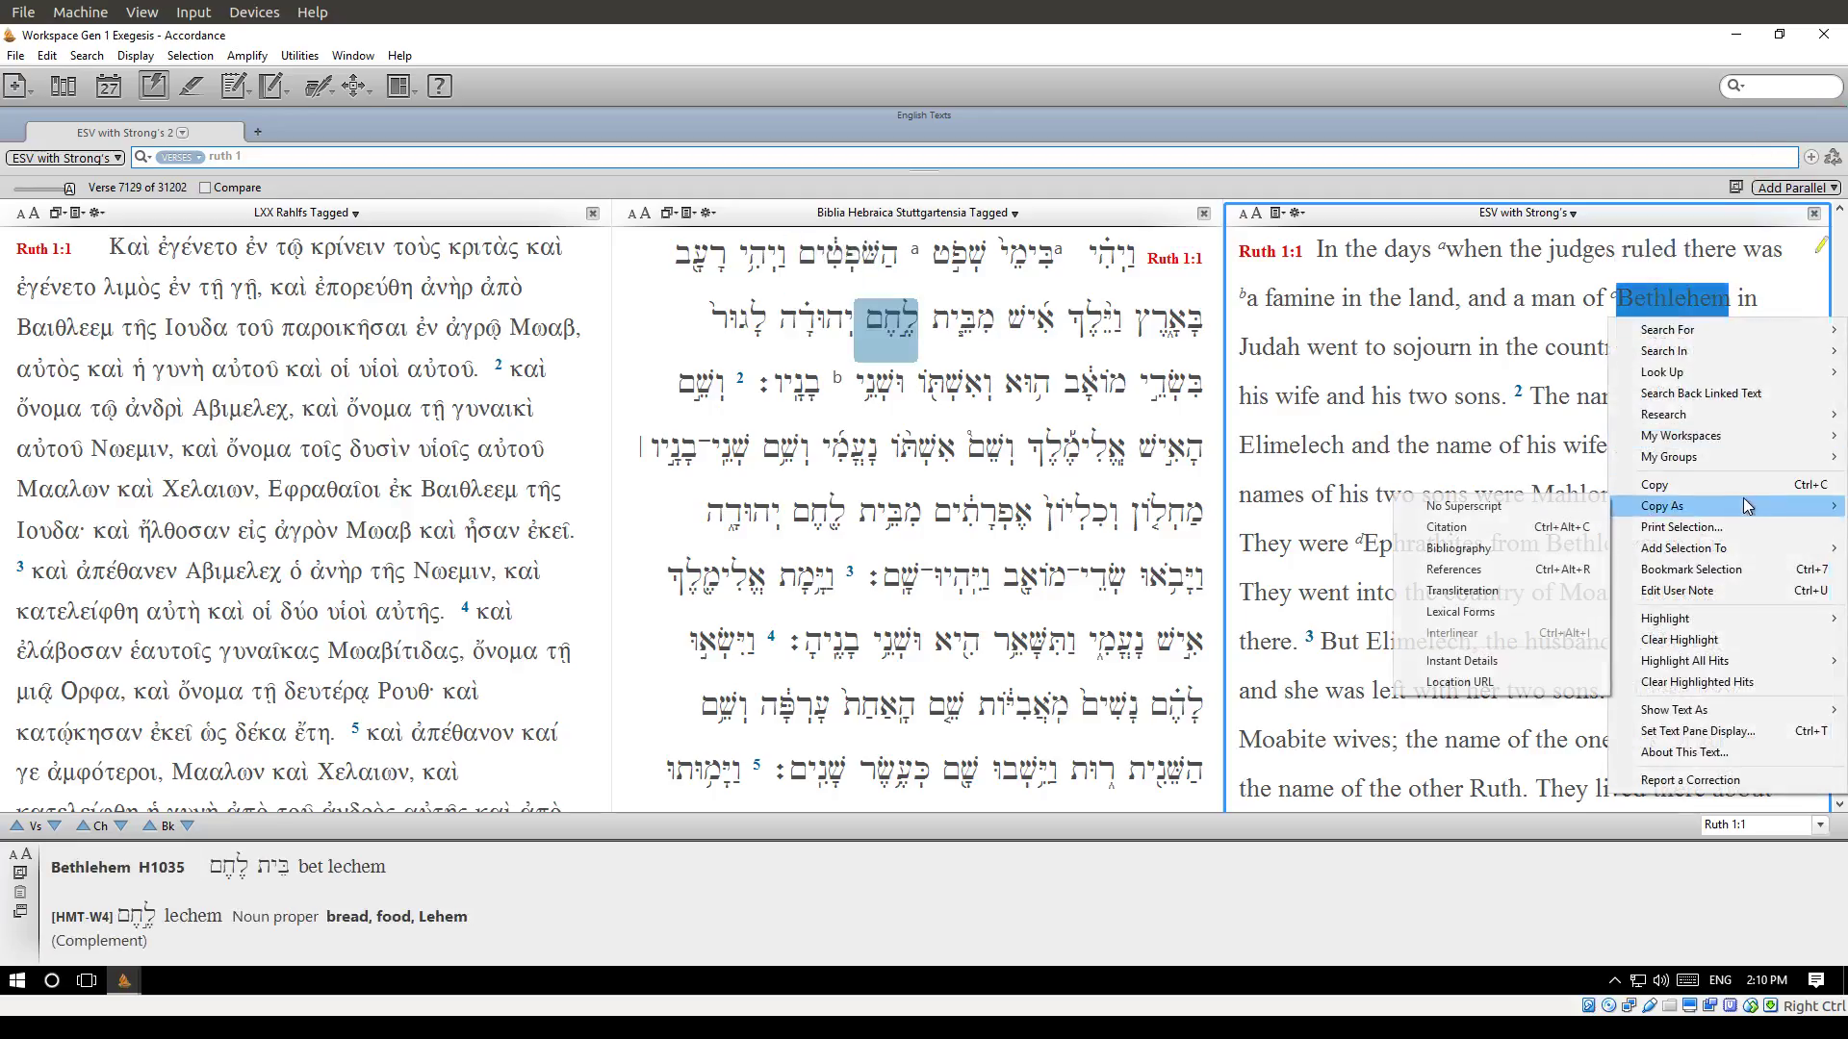
mouse_move(1719, 421)
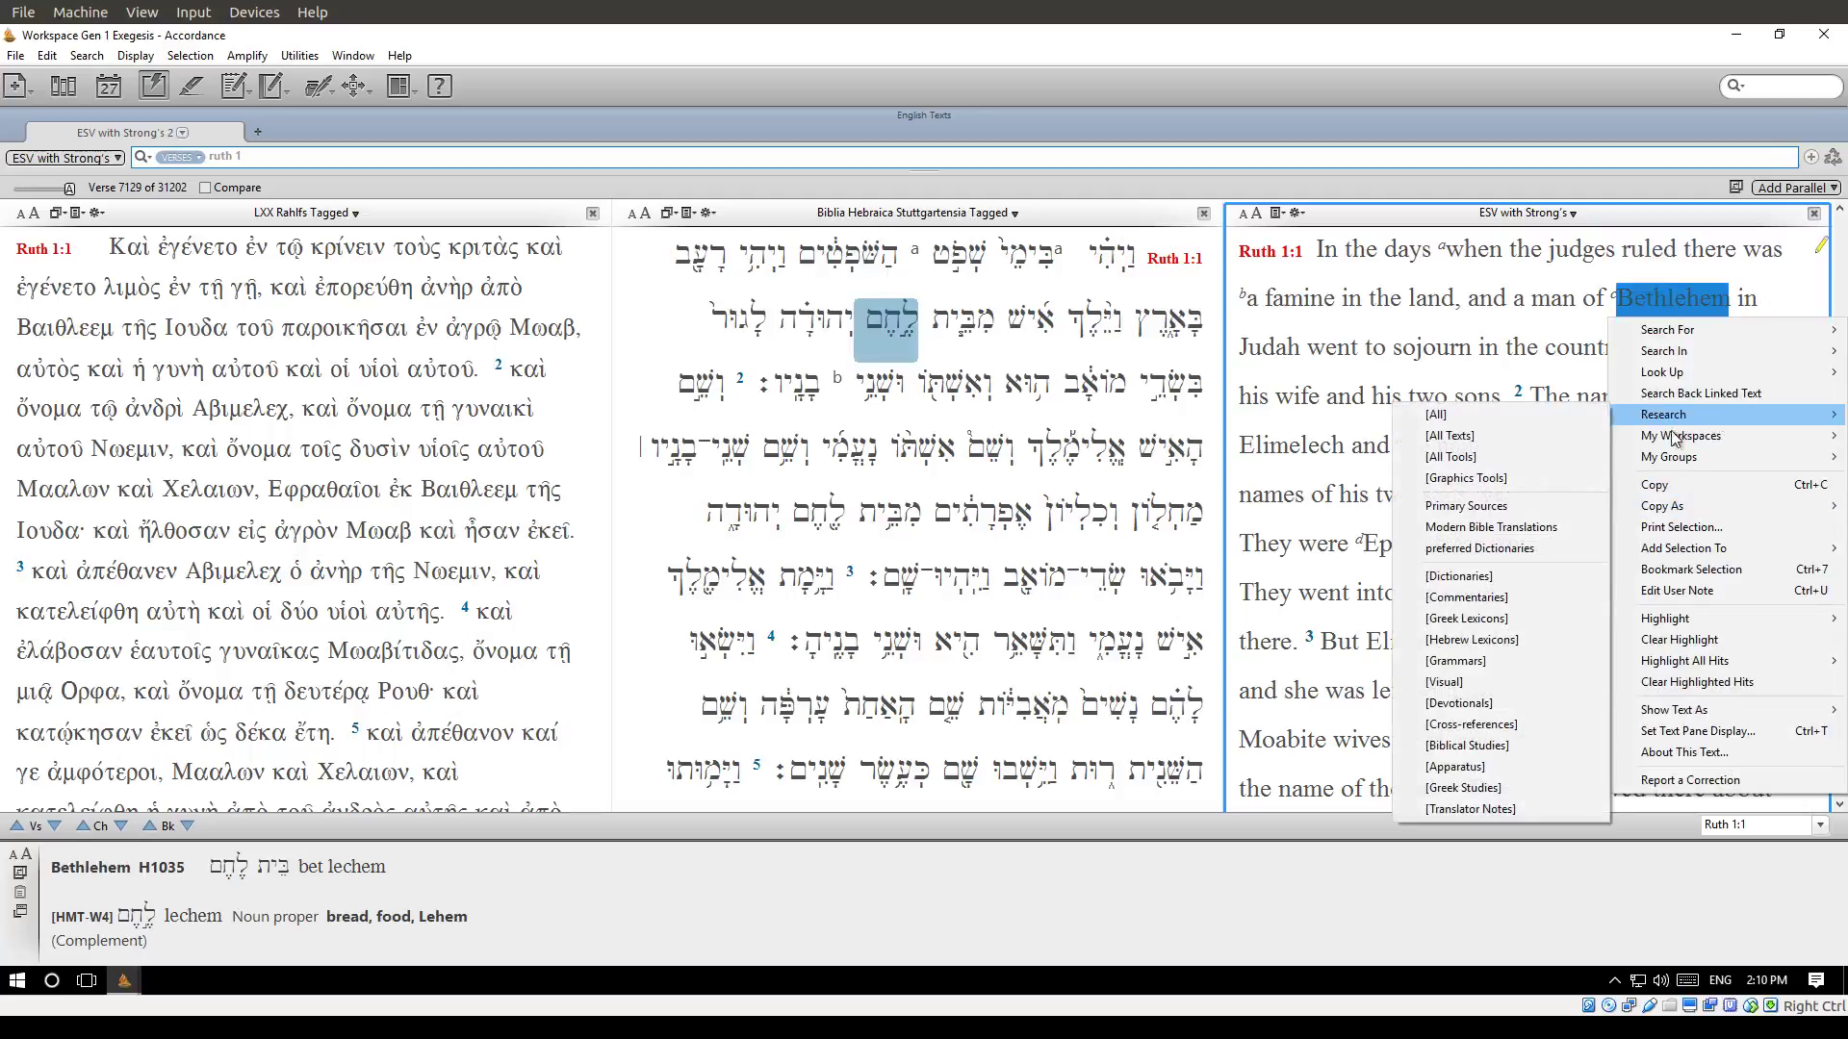
left_click(1494, 606)
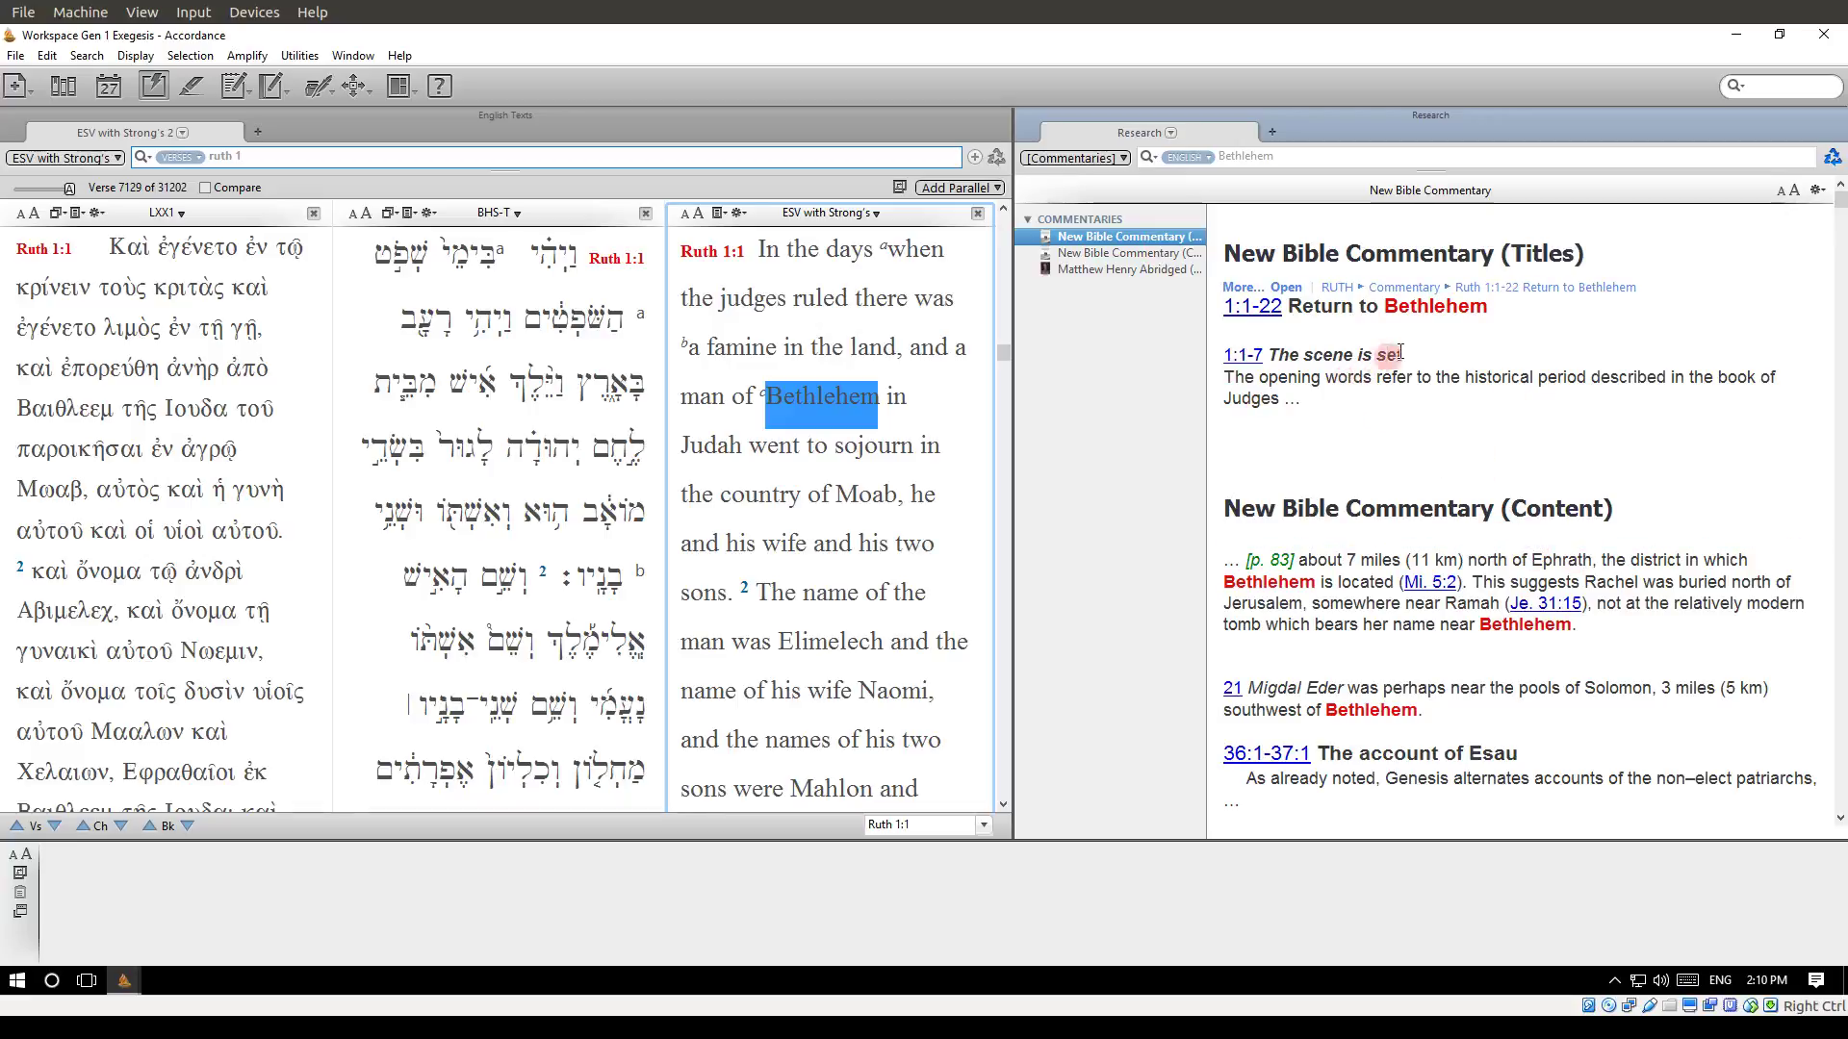
Step: Open the "Return to Bethlehem" section in the New Bible Commentary, skim it, and close the Research and Commentaries panes
left_click(1286, 289)
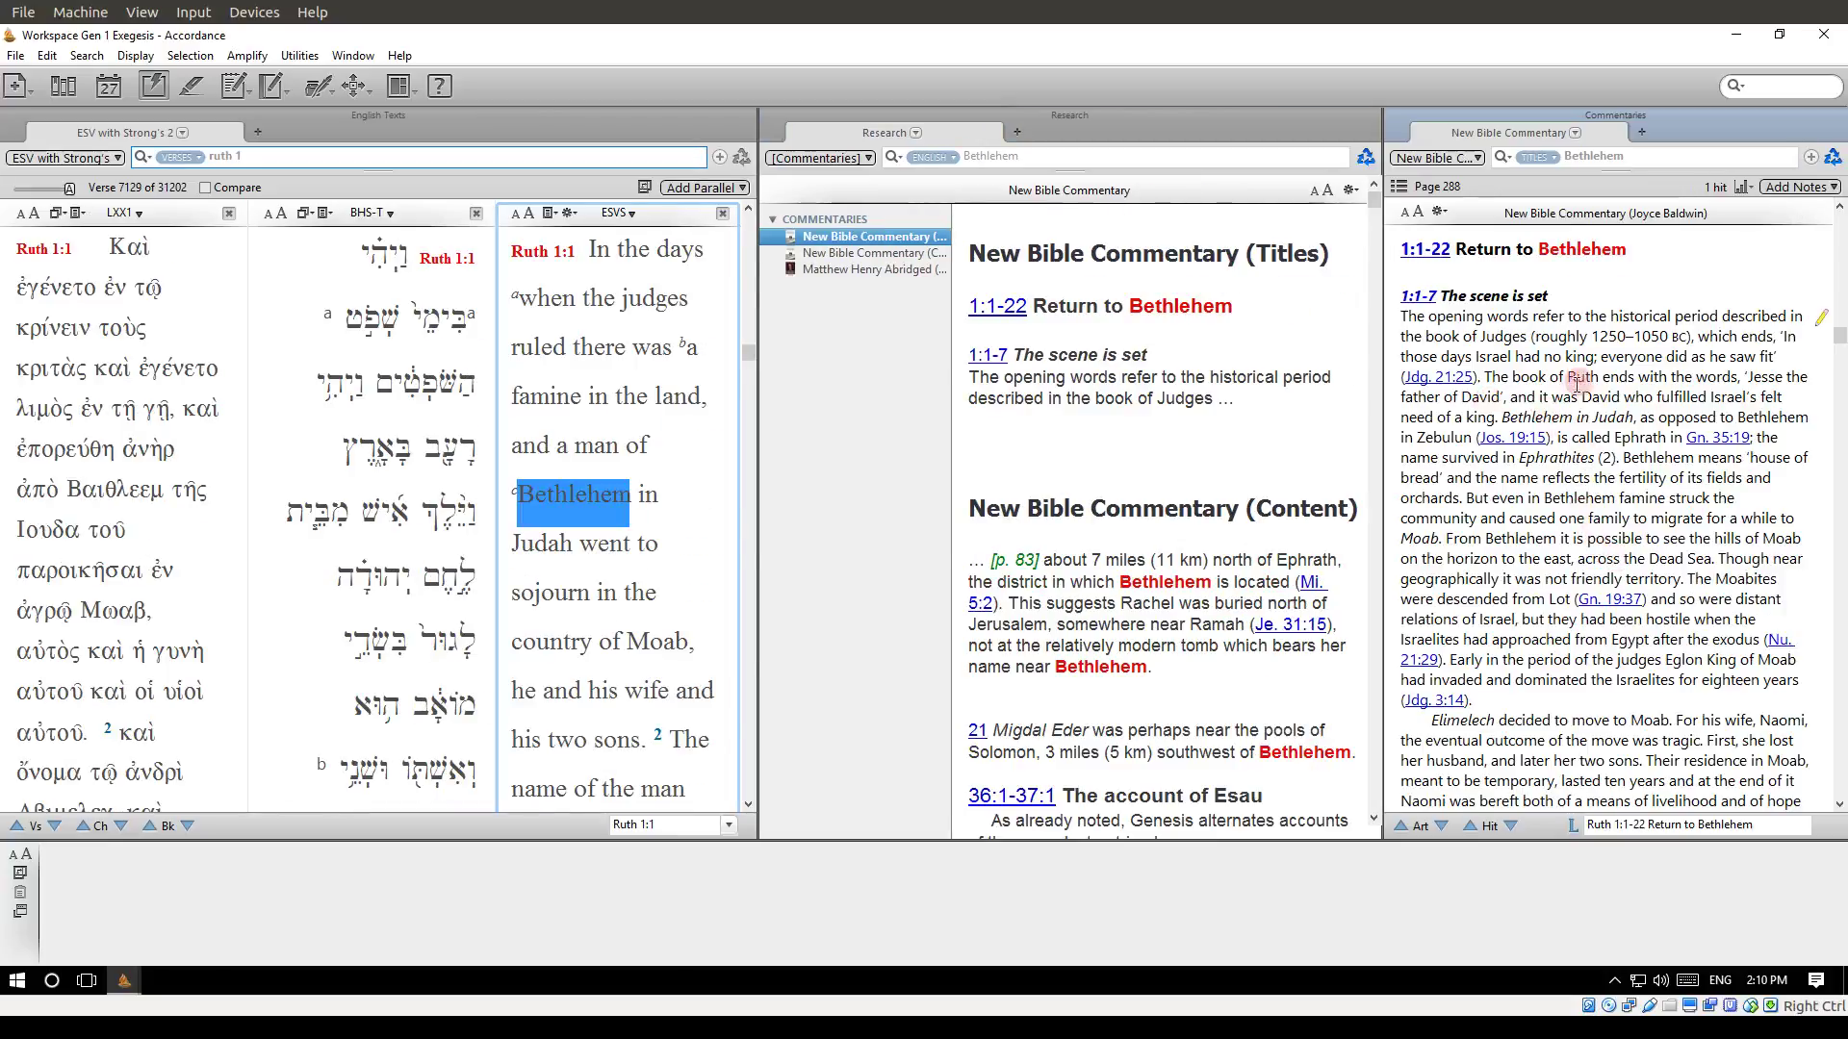
scroll(1568, 385, "up", 1)
scroll(1569, 390, "down", 12)
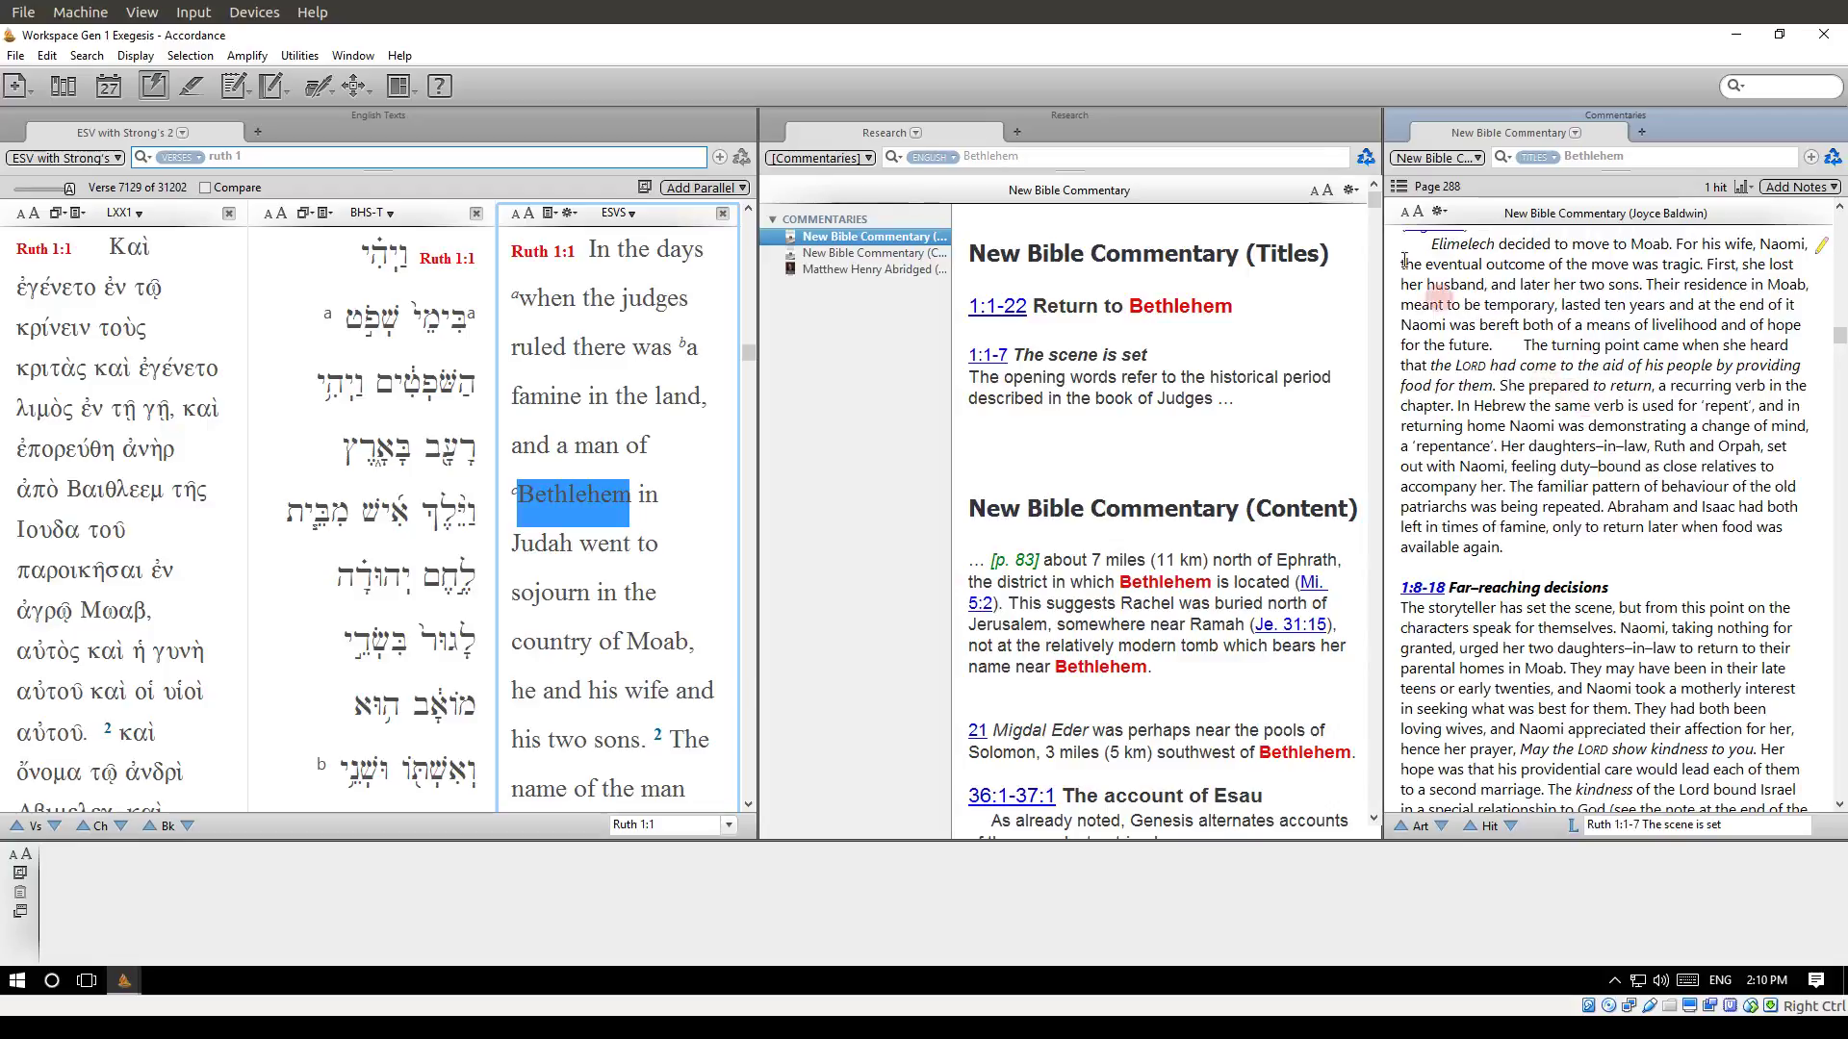
left_click(1367, 116)
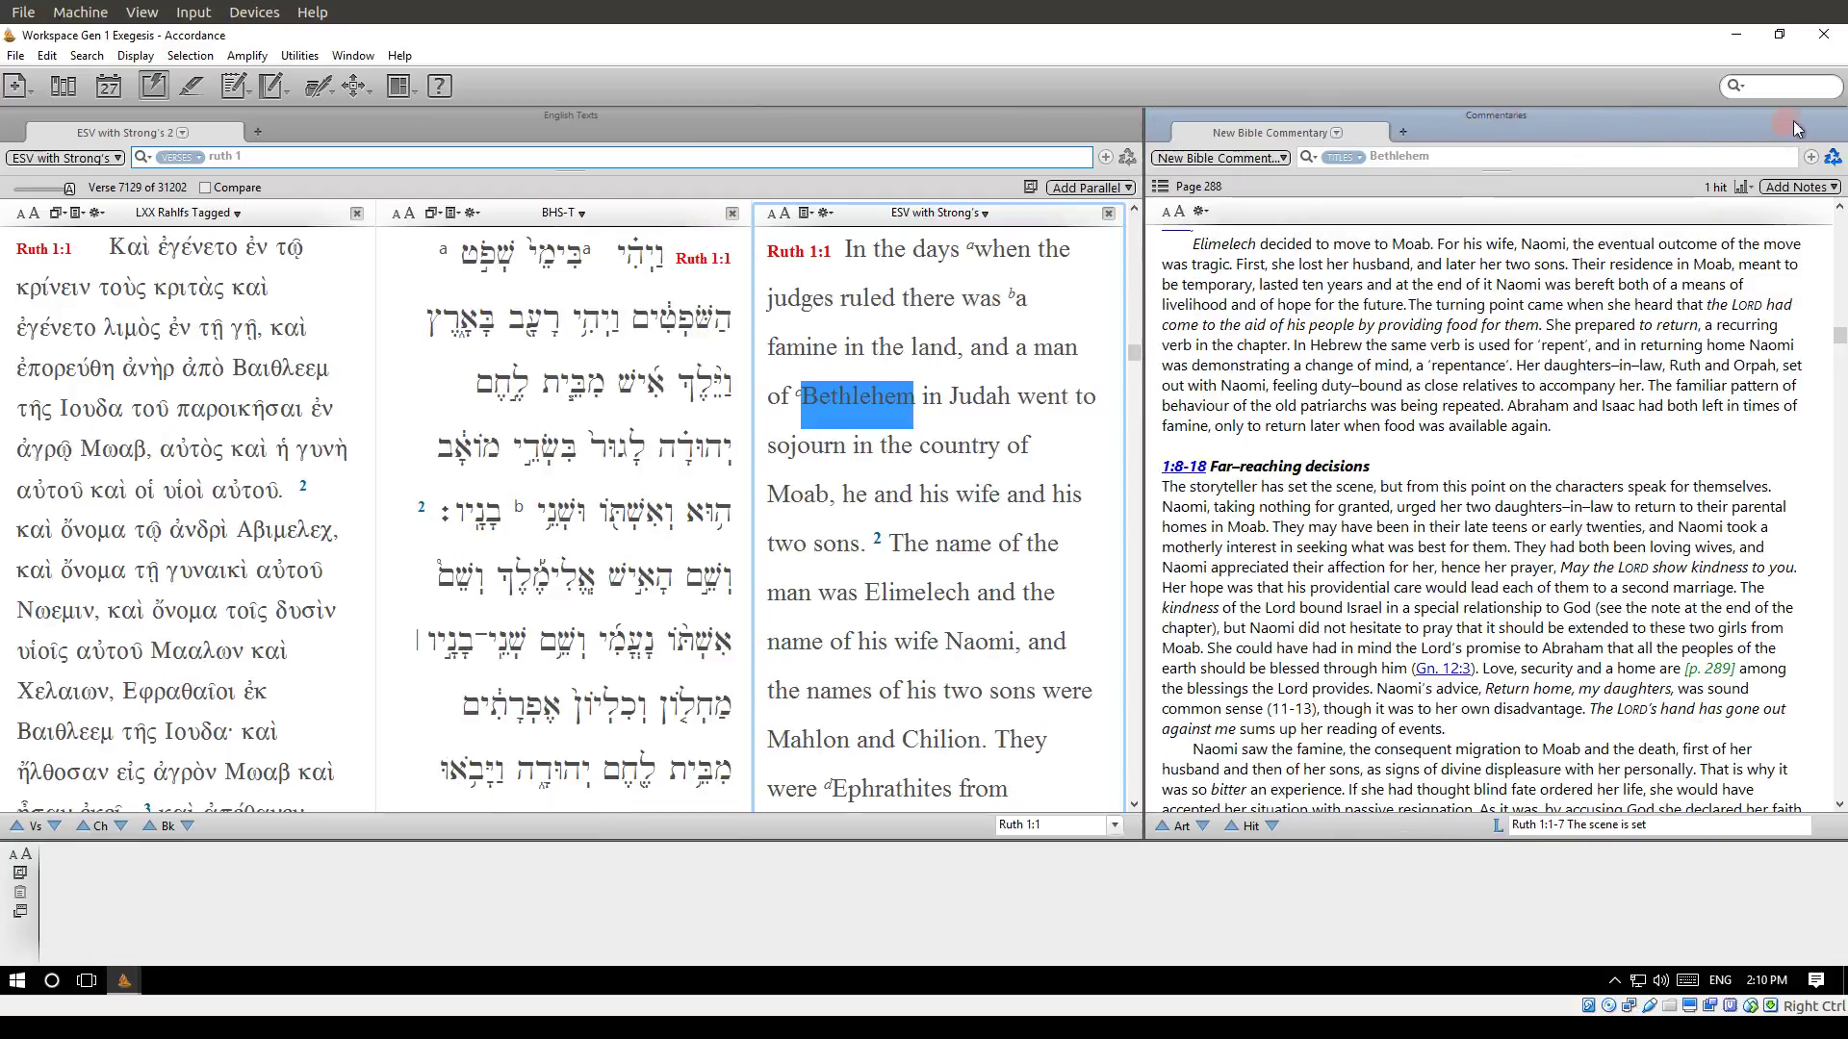
left_click(1835, 117)
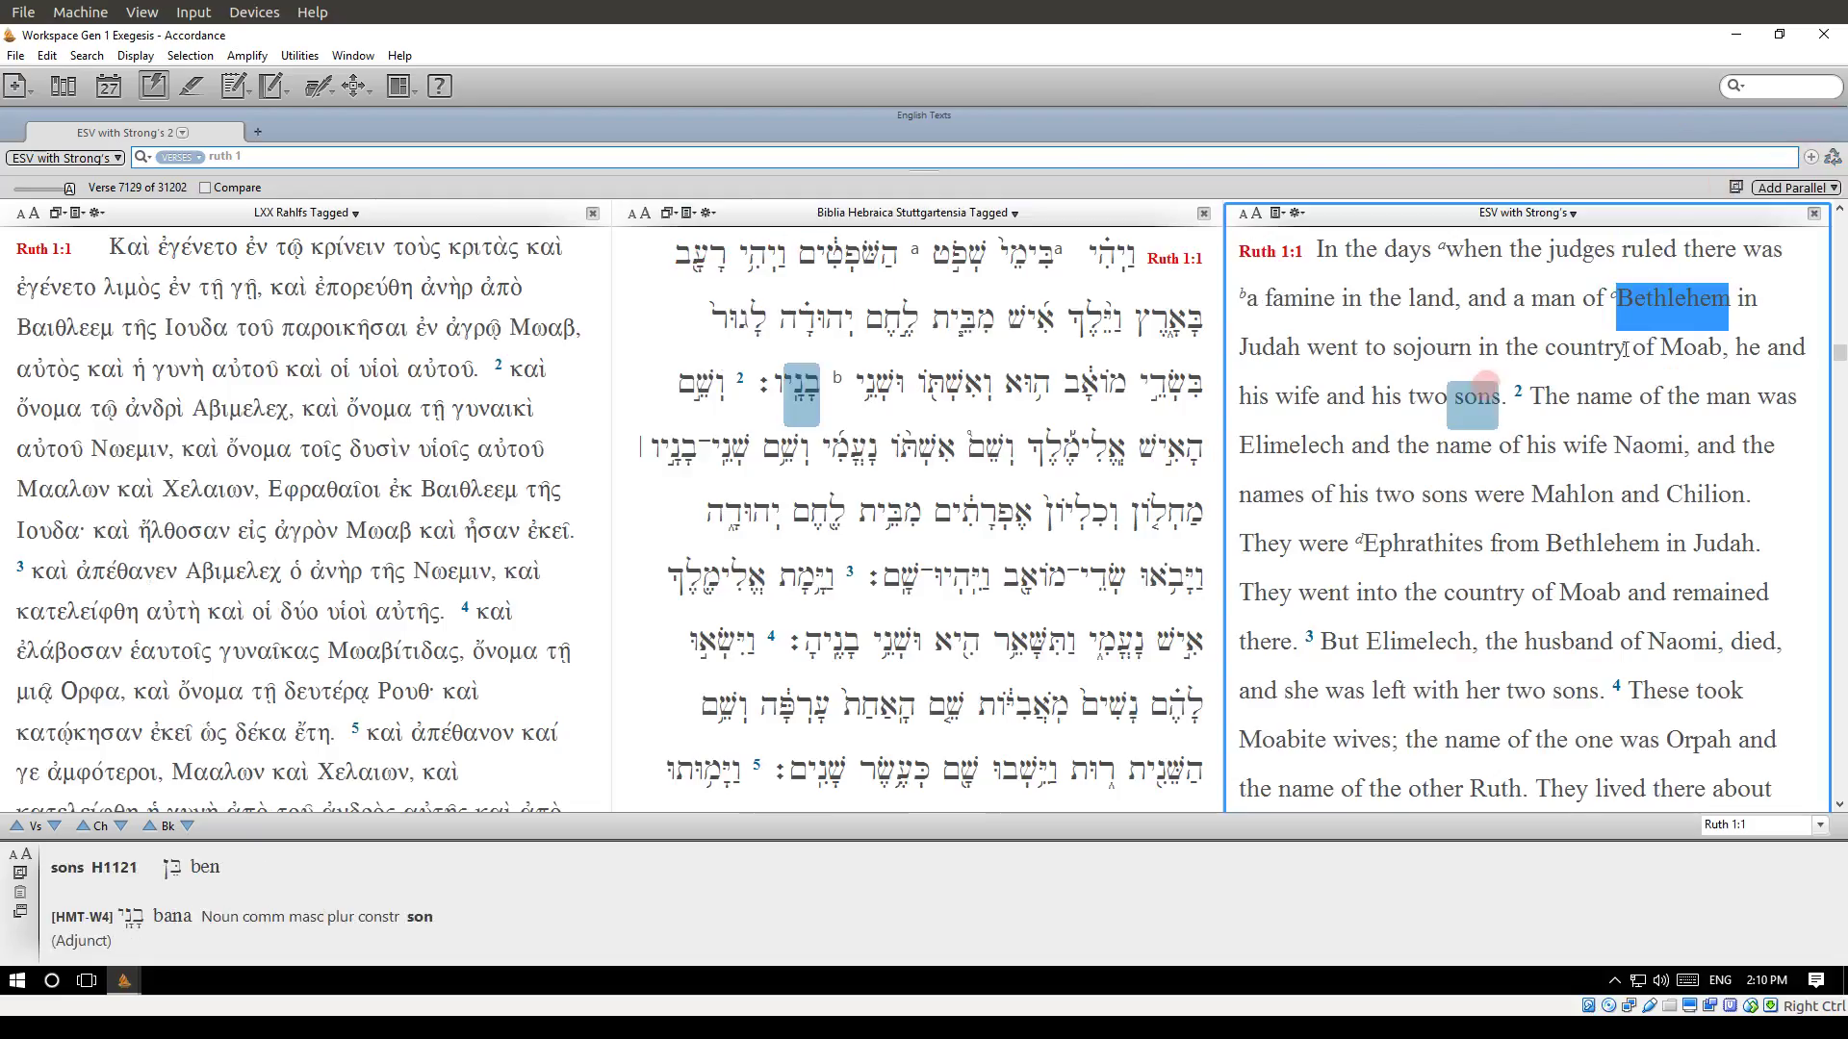
Step: Research "Bethlehem" from Ruth 1:1 in the [Graphics Tools] group, view the PhotoGuide Sampler captions, and close the Research pane
mouse_move(1725, 301)
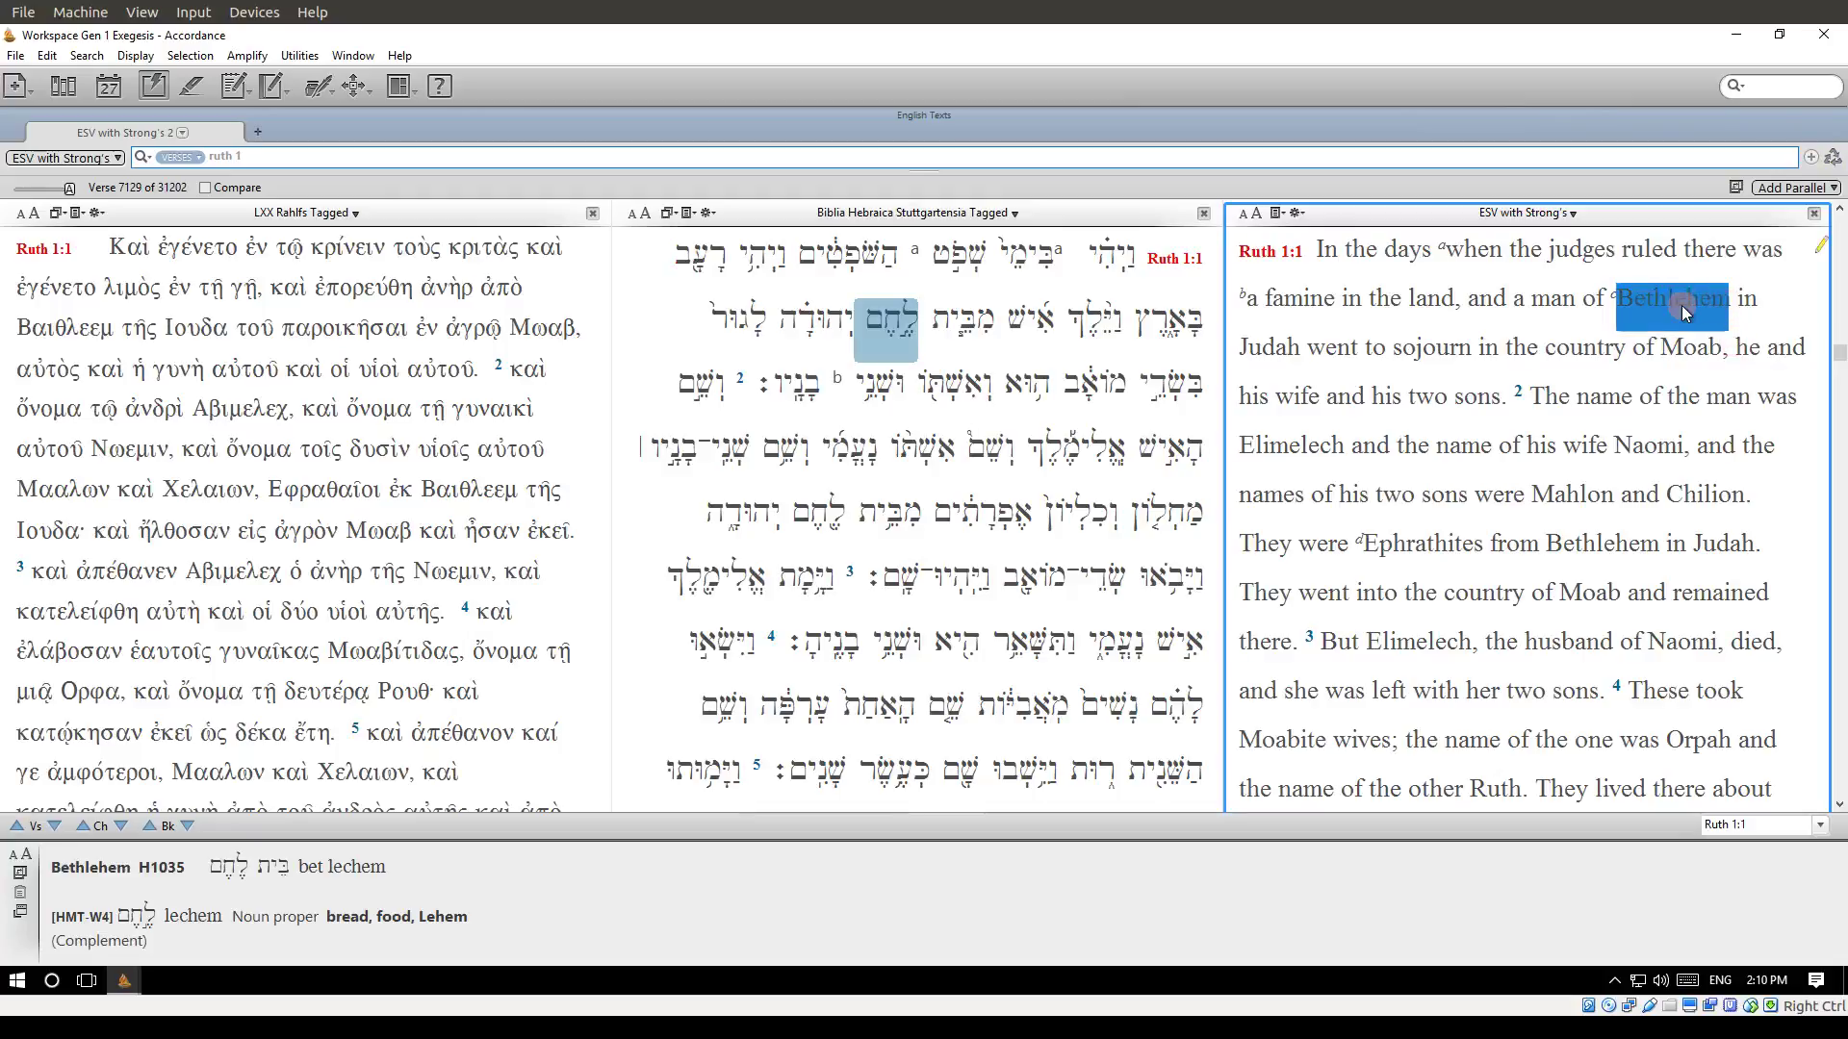
right_click(1722, 302)
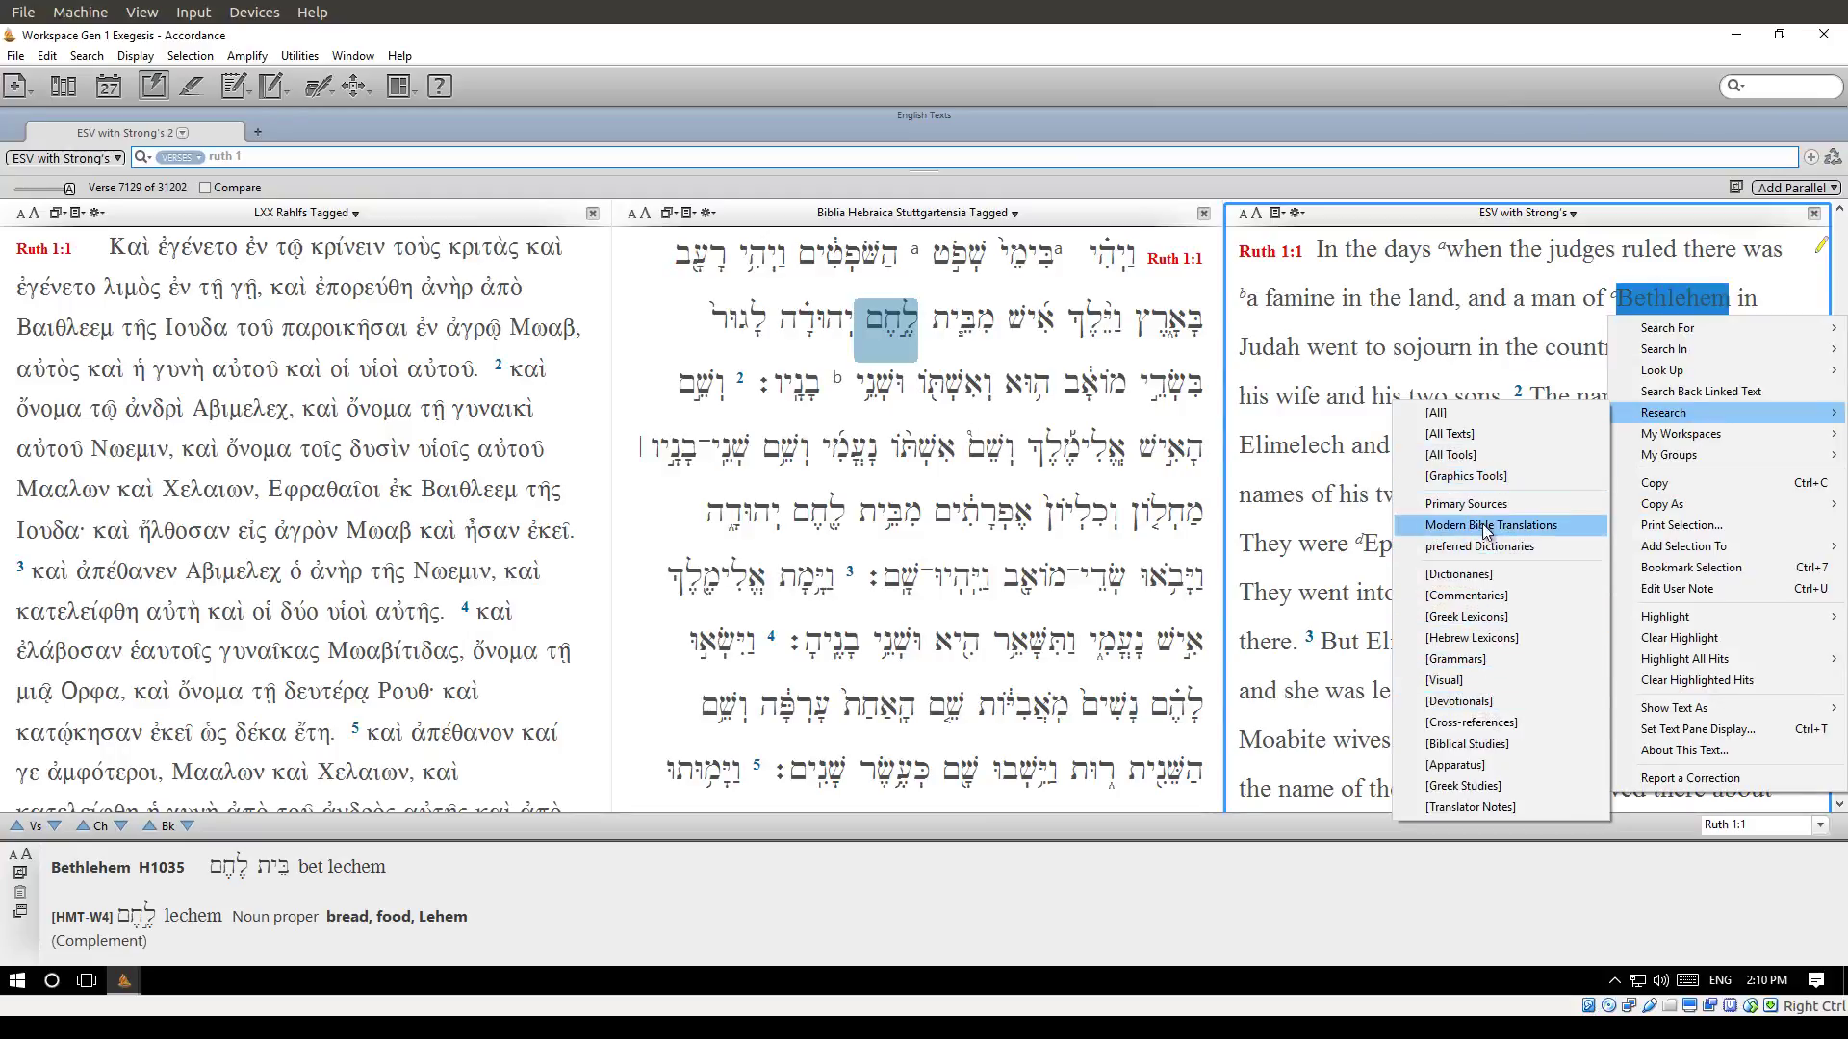
left_click(1482, 478)
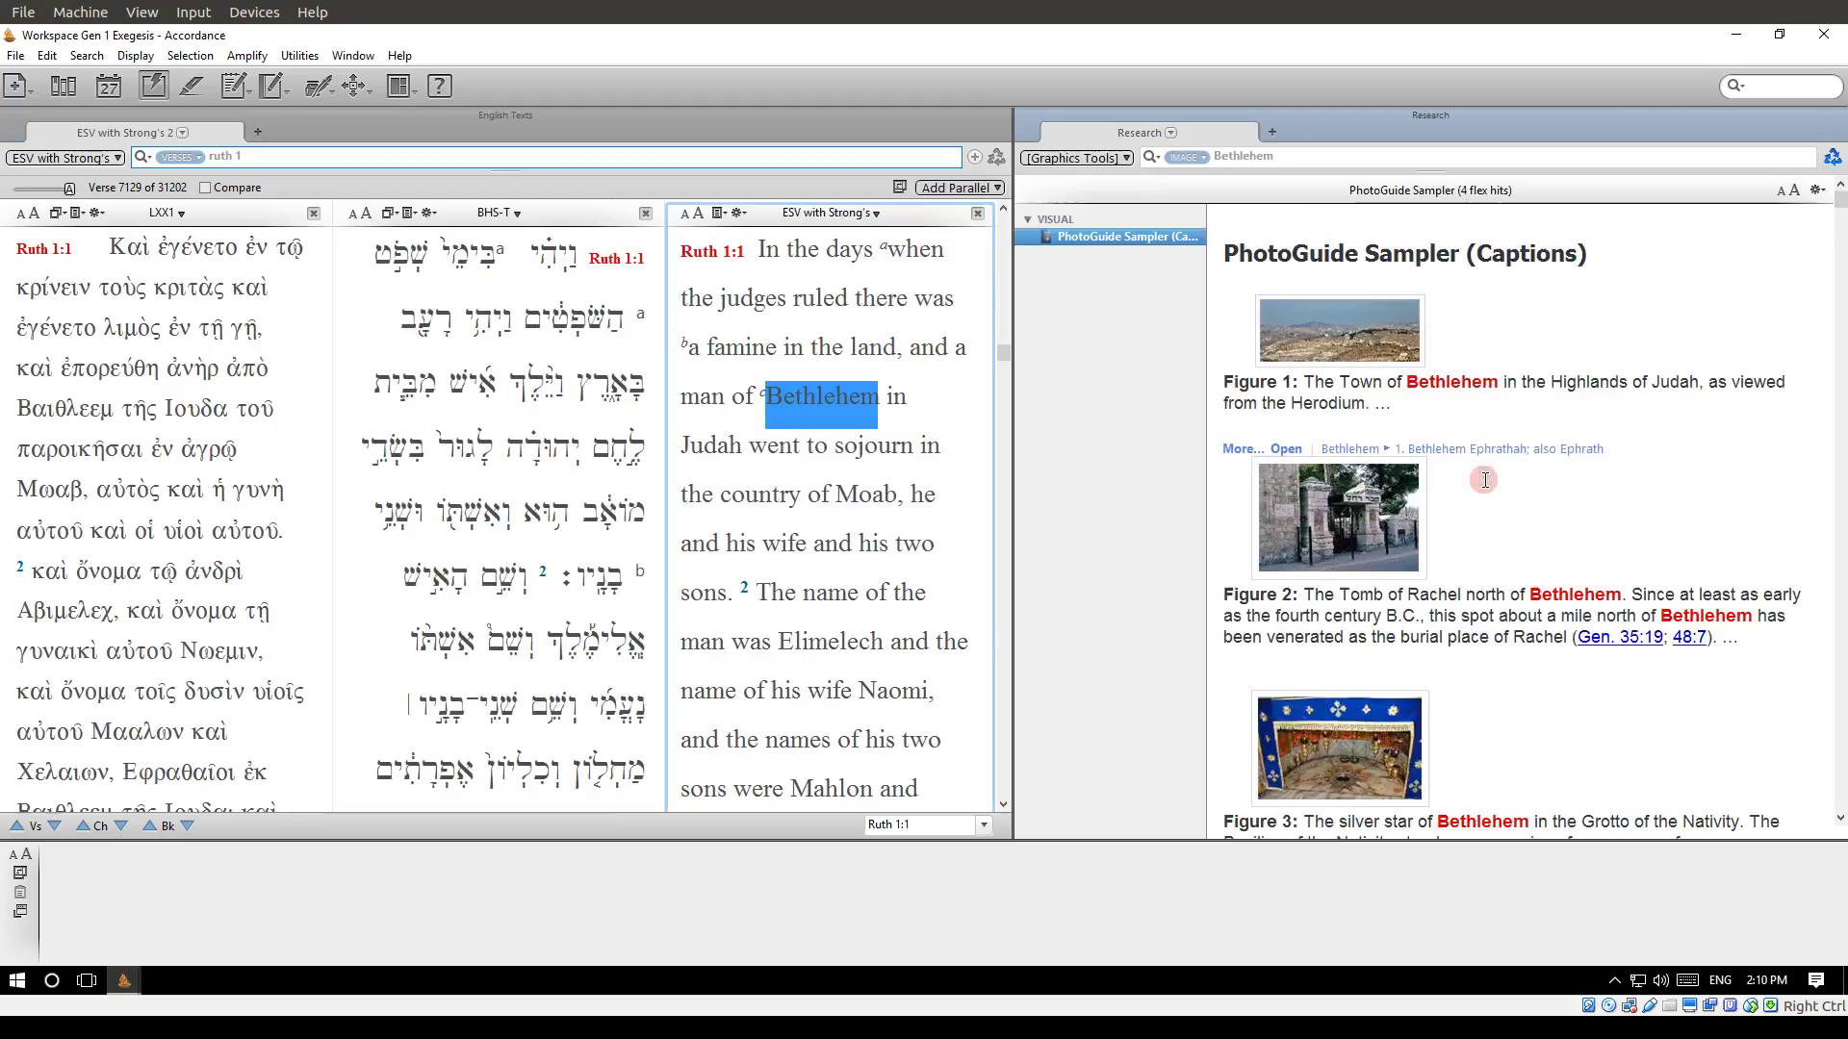
mouse_move(1347, 300)
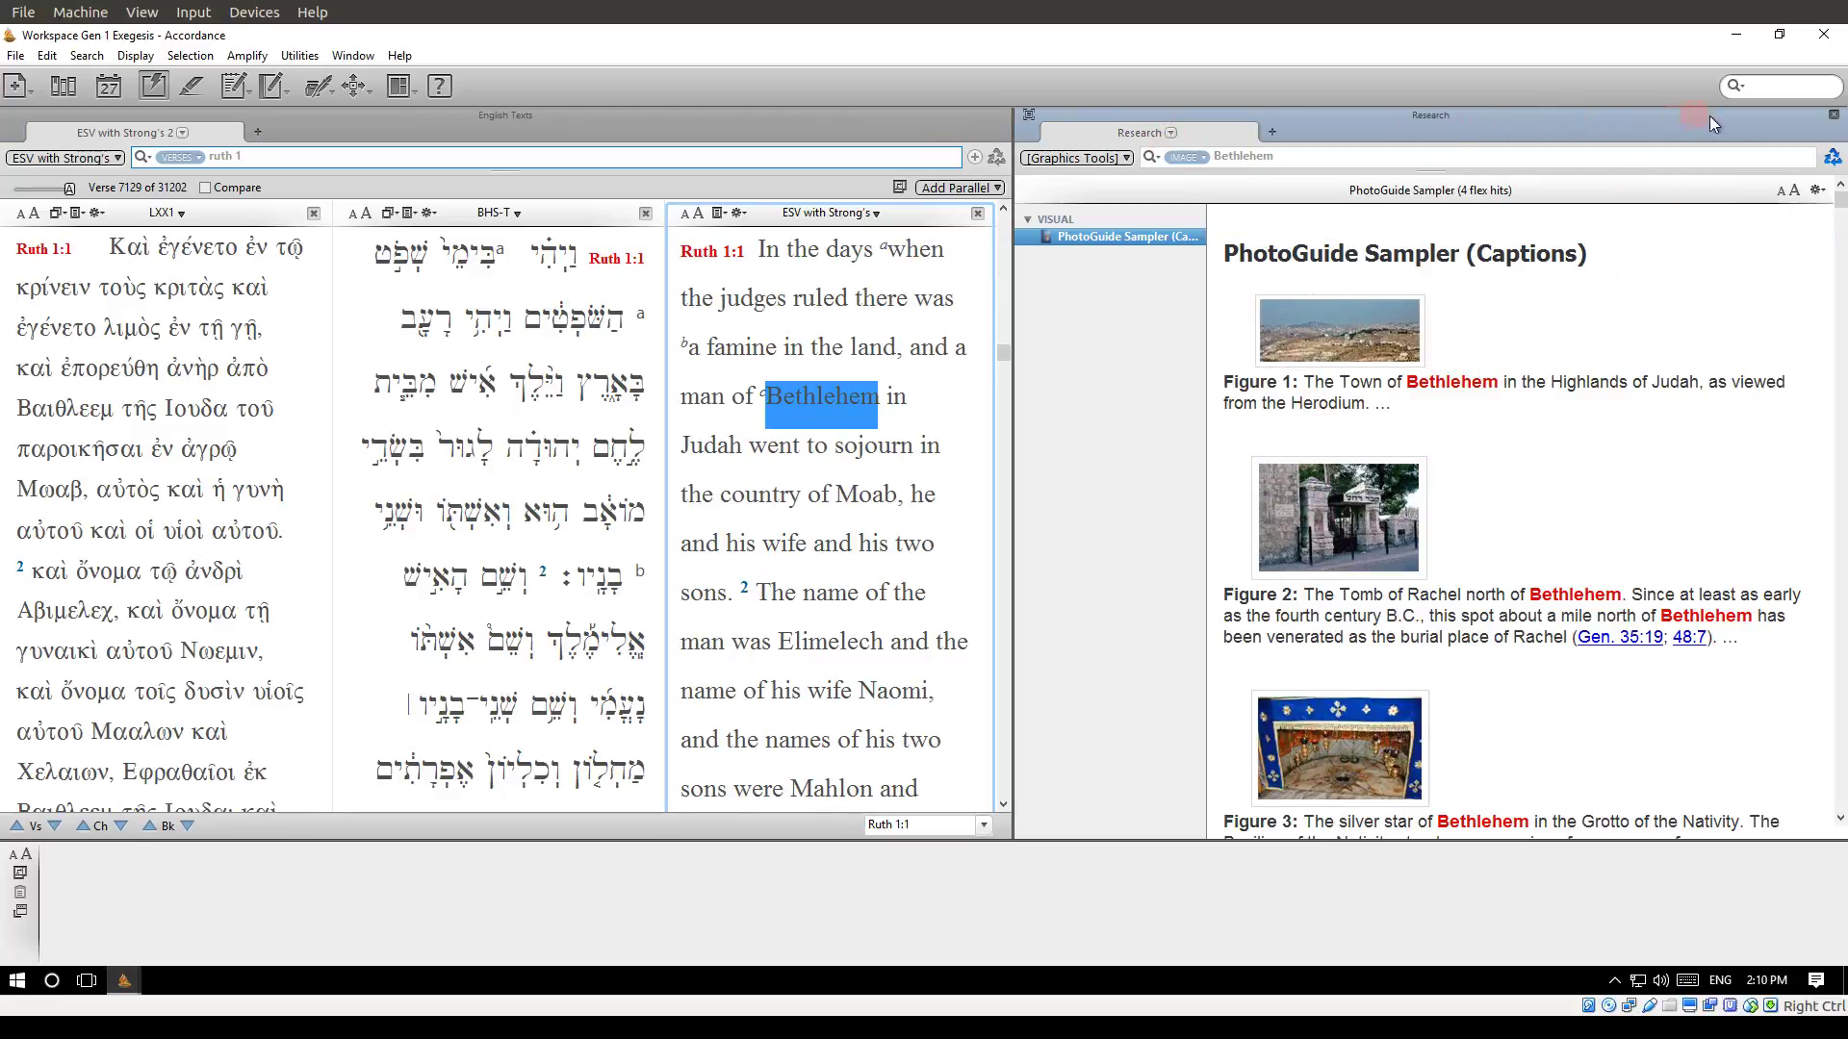
left_click(1831, 118)
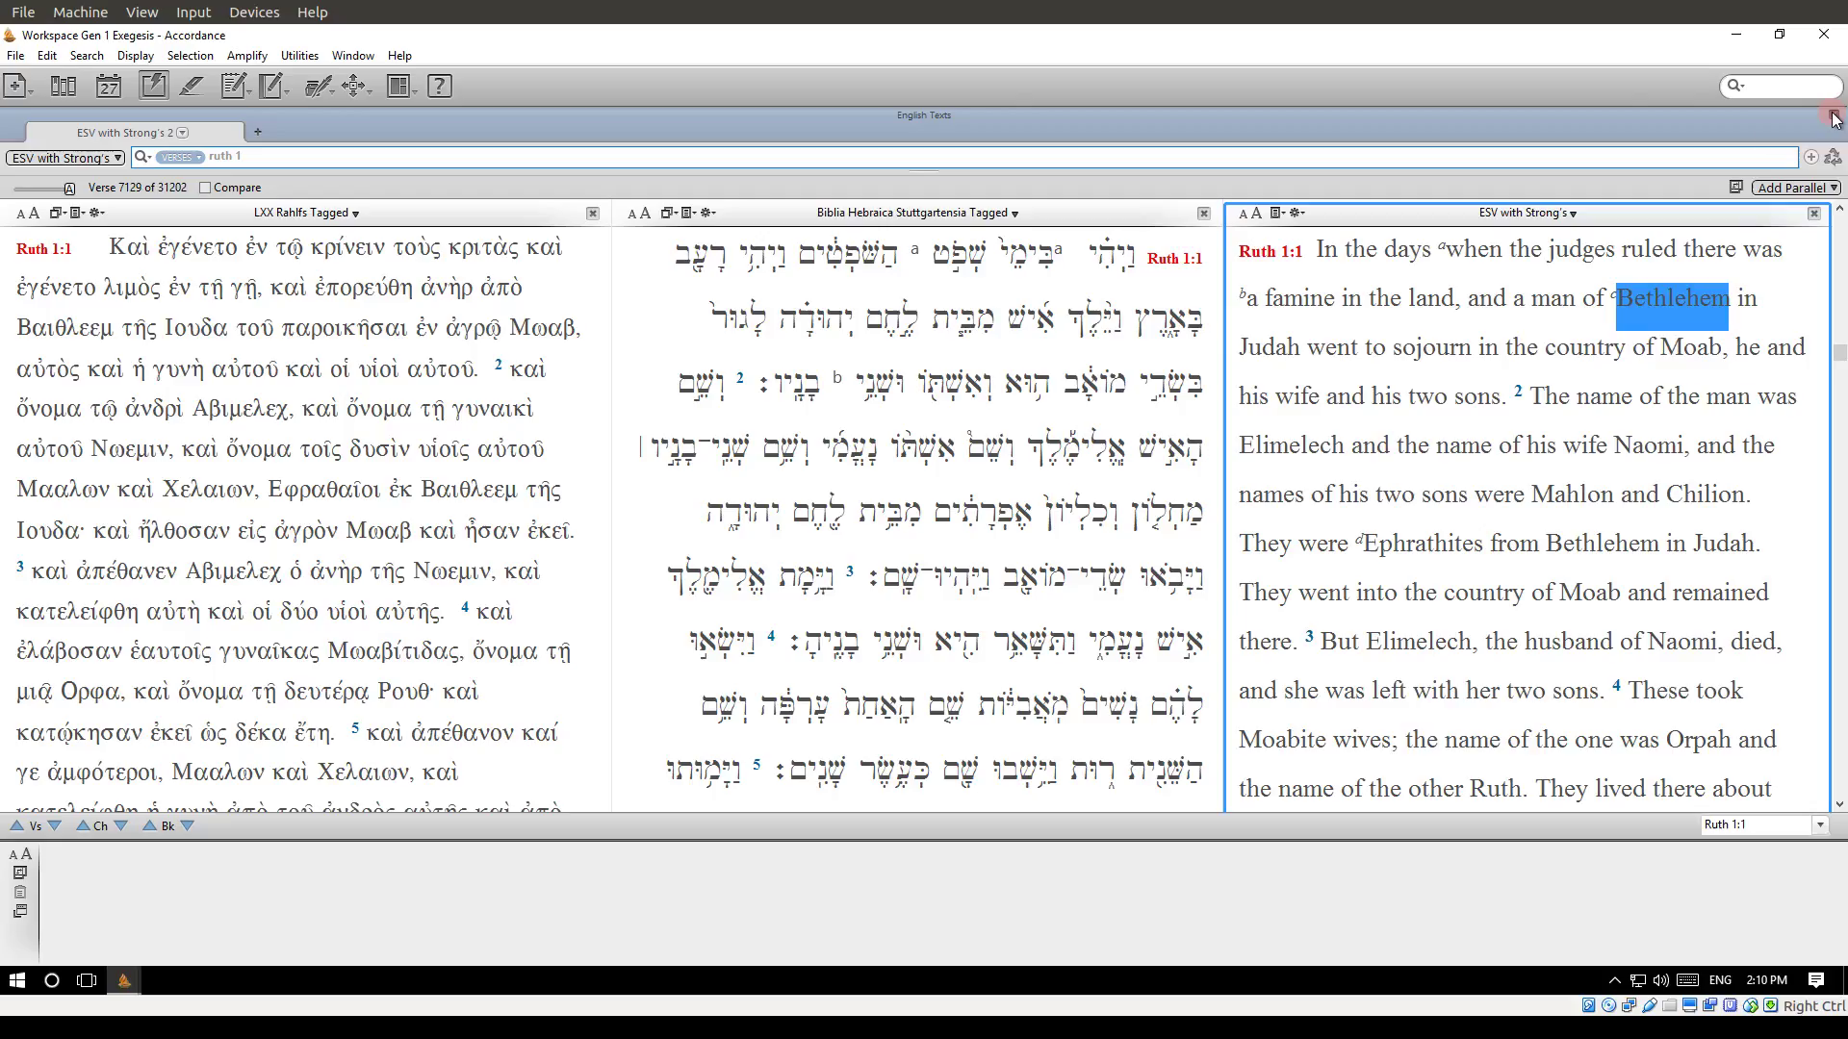
mouse_move(1624, 296)
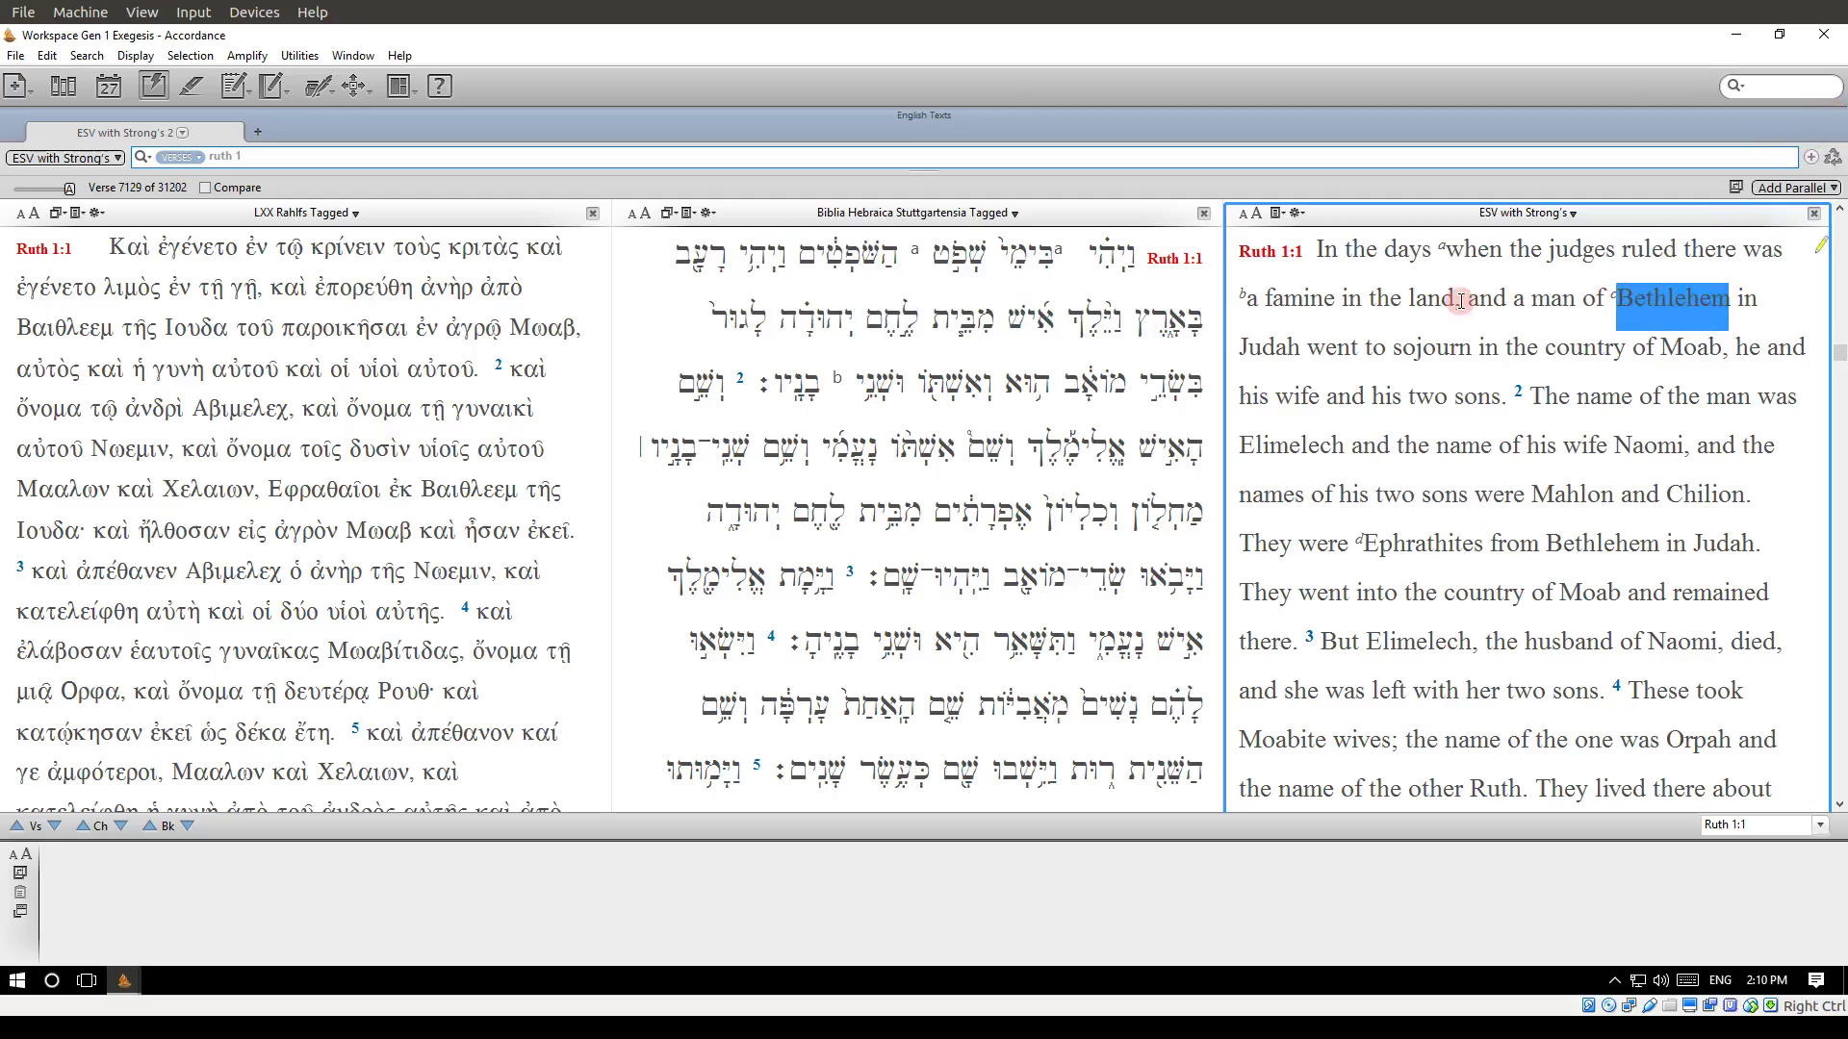